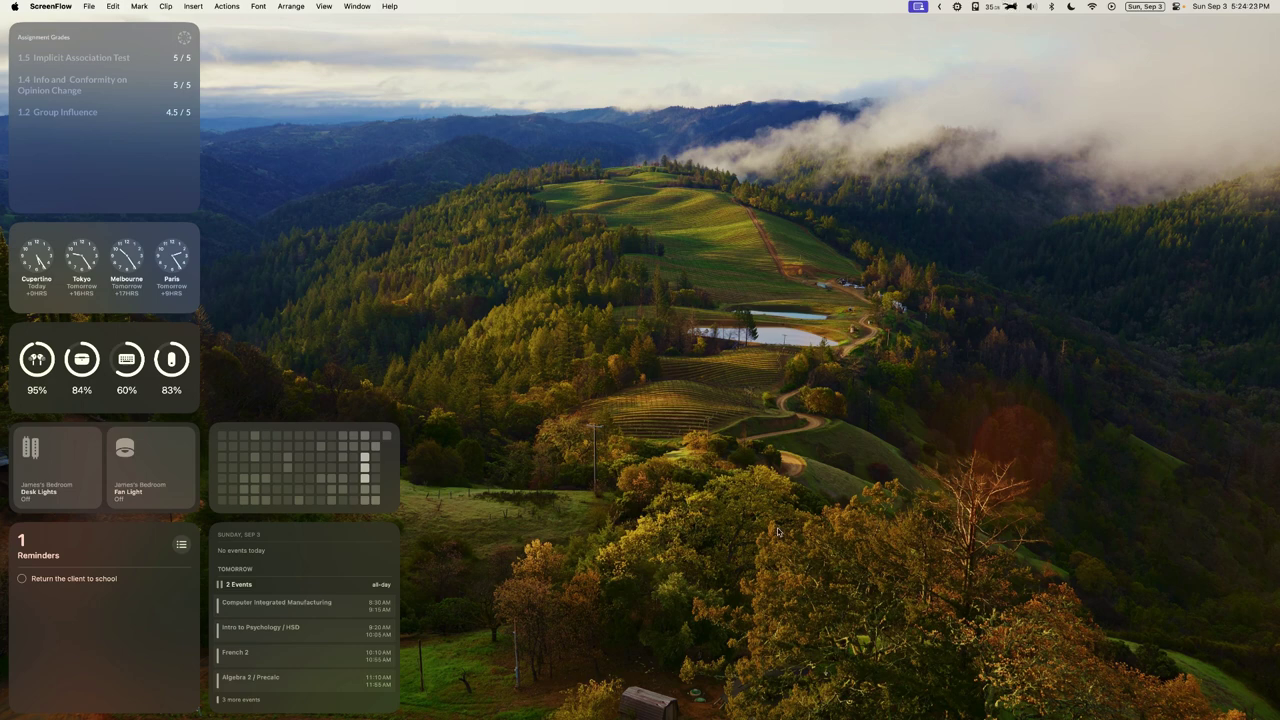
# - Check this Mac's details: the Apple M1 chip and the exact macOS beta build
pyautogui.click(16, 6)
pyautogui.click(40, 22)
pyautogui.tripleClick(667, 287)
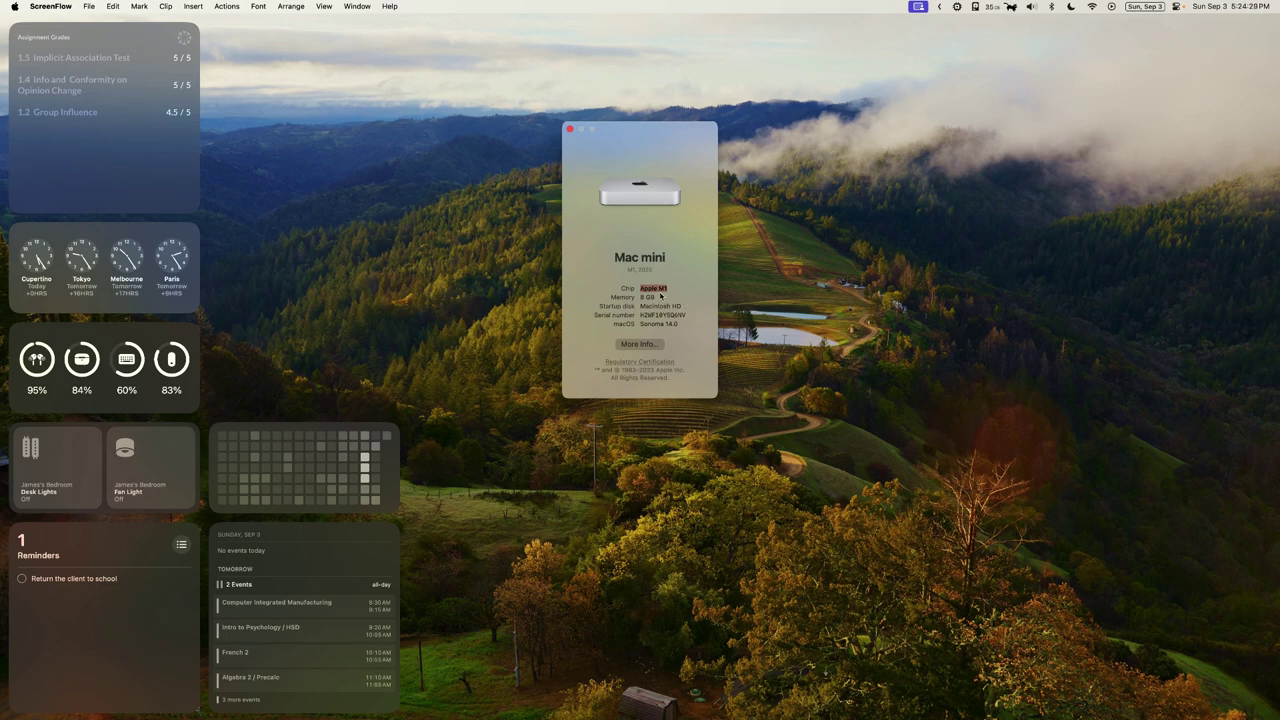
pyautogui.click(569, 130)
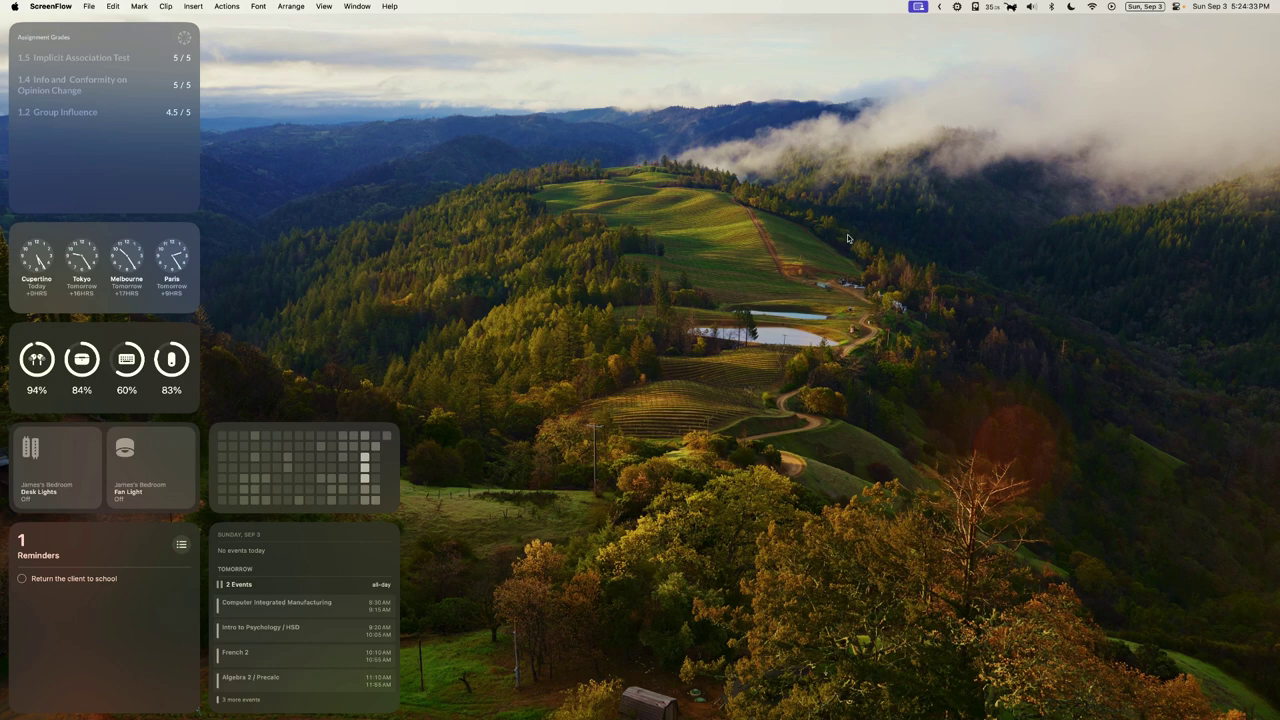
pyautogui.click(14, 6)
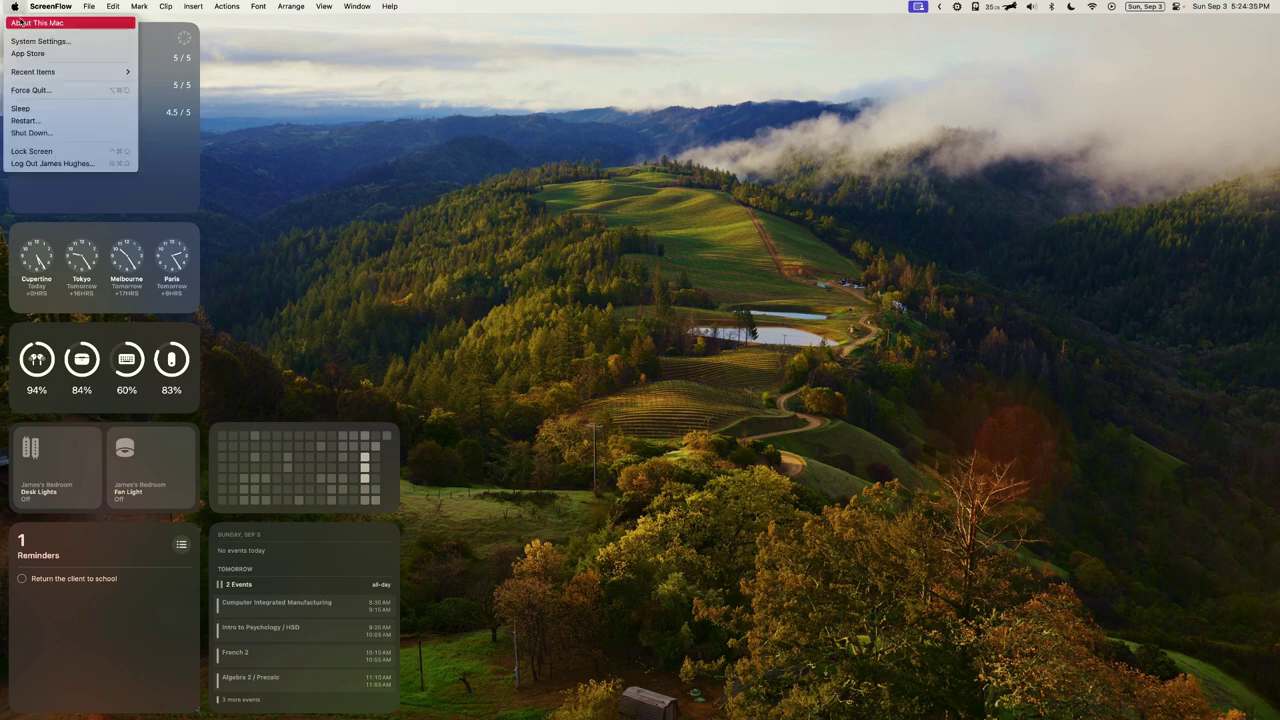
pyautogui.click(45, 20)
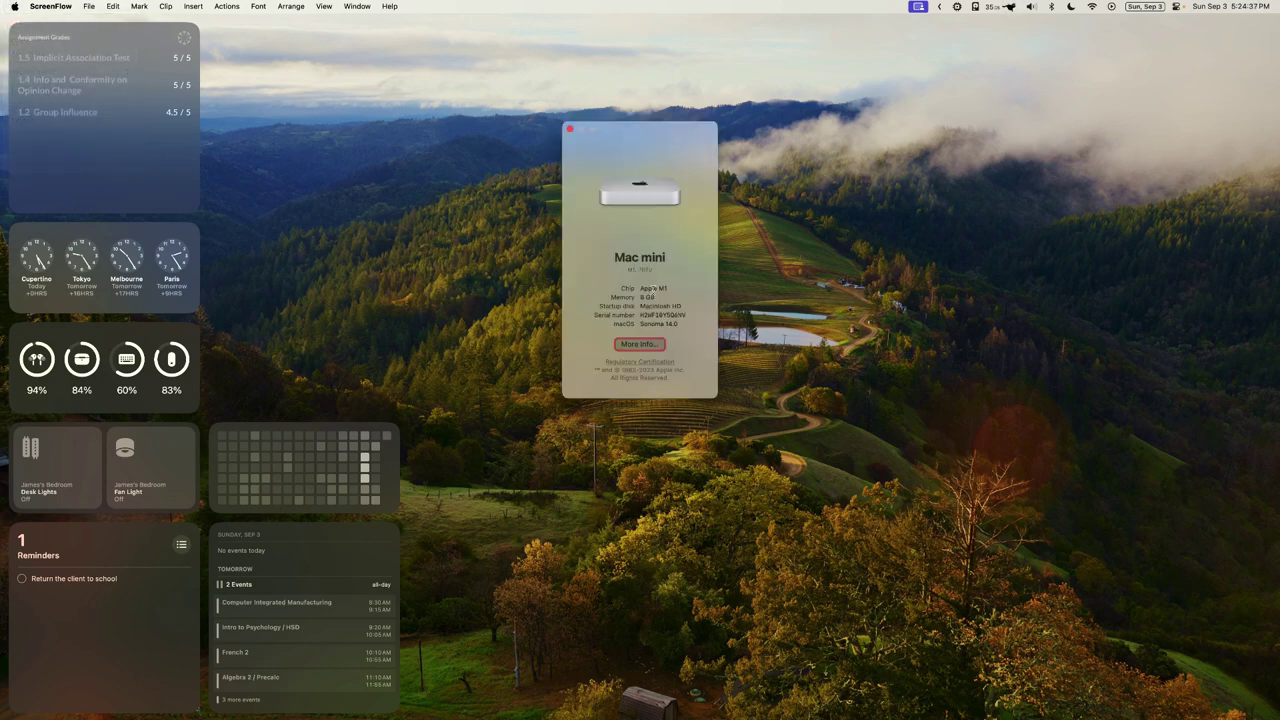
pyautogui.moveTo(639, 321); pyautogui.dragTo(698, 328)
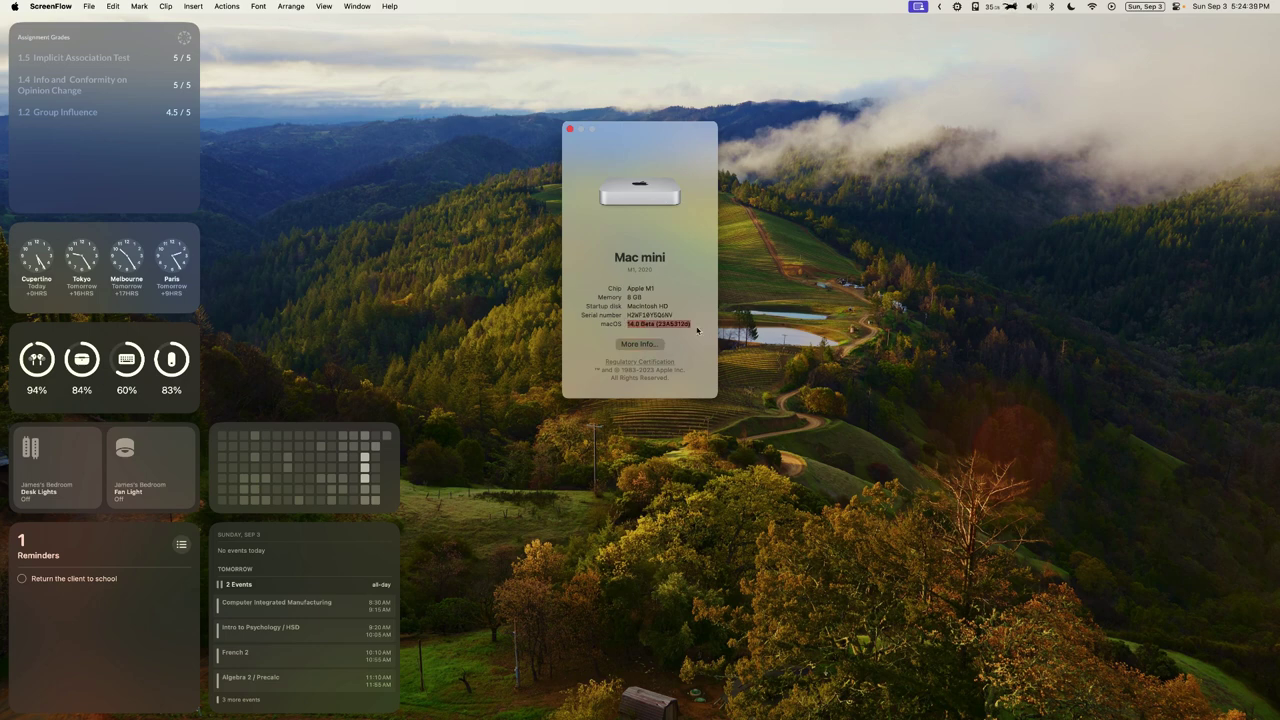
pyautogui.click(697, 330)
pyautogui.press('super+w')
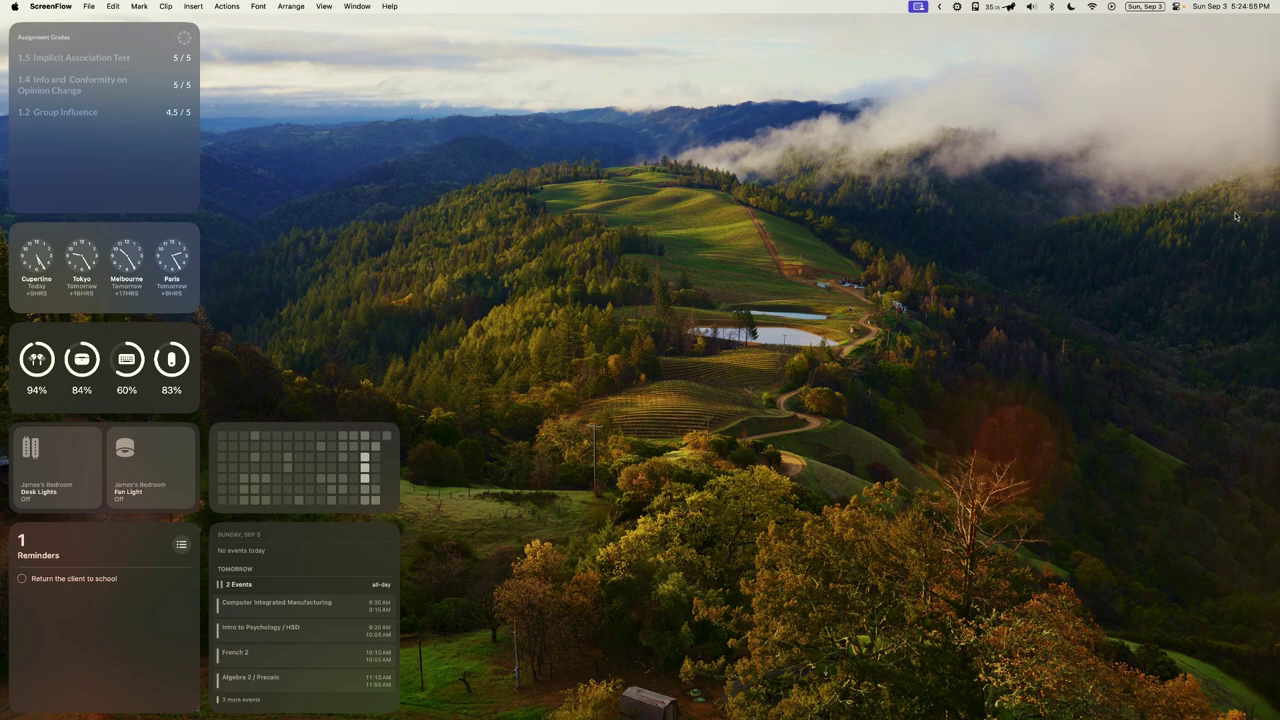
# - Open the Whisky Release 1.2.0 page on GitHub and download Whisky.zip
pyautogui.moveTo(1274, 215)
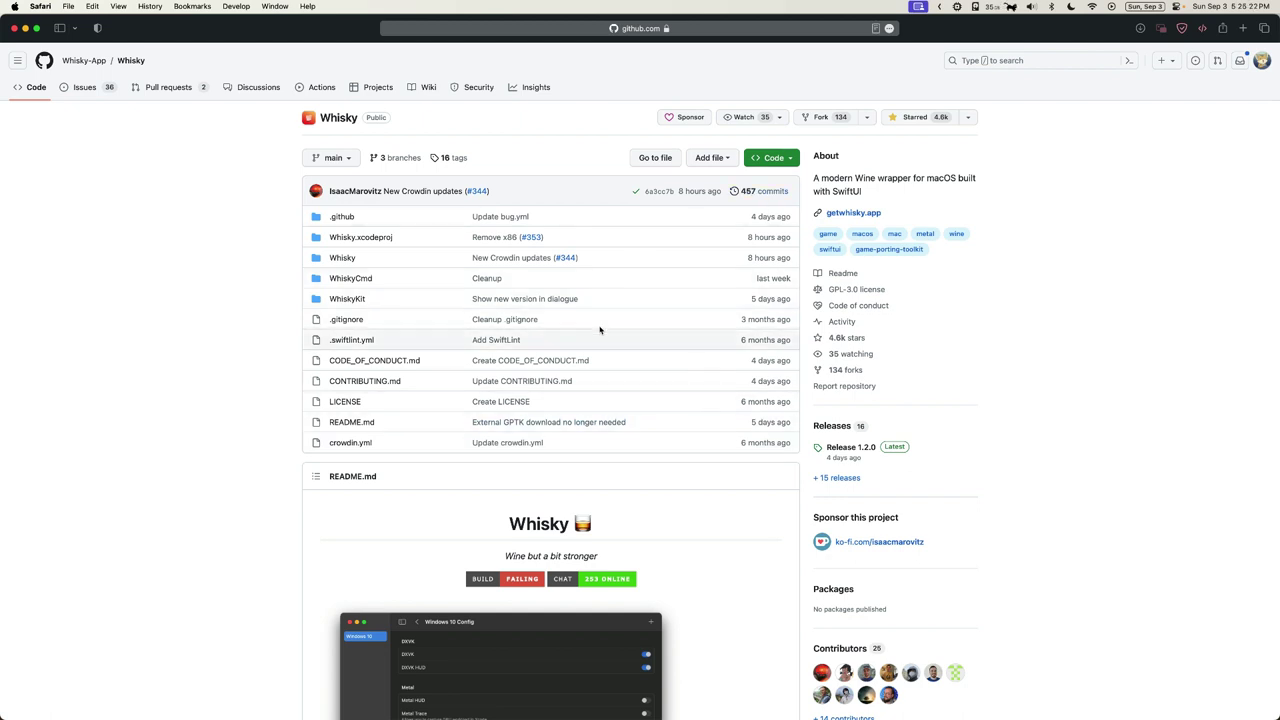
pyautogui.scroll(-3, 340, 400)
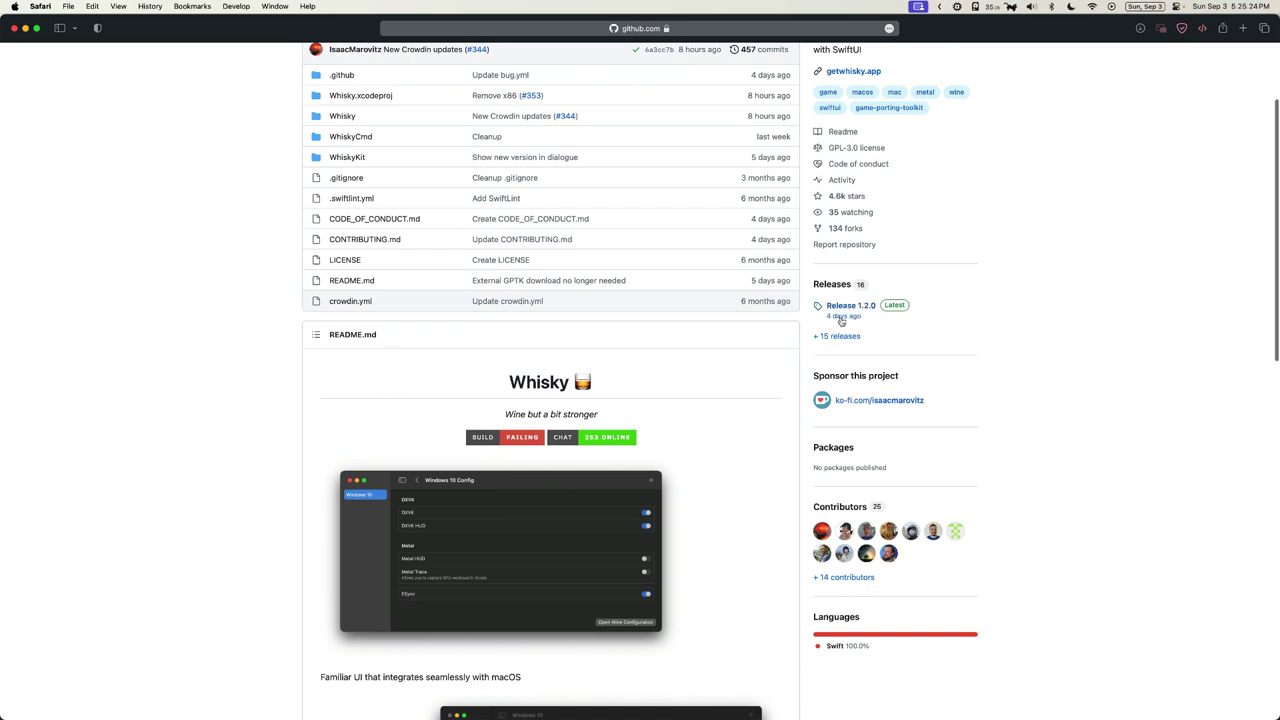
pyautogui.click(845, 306)
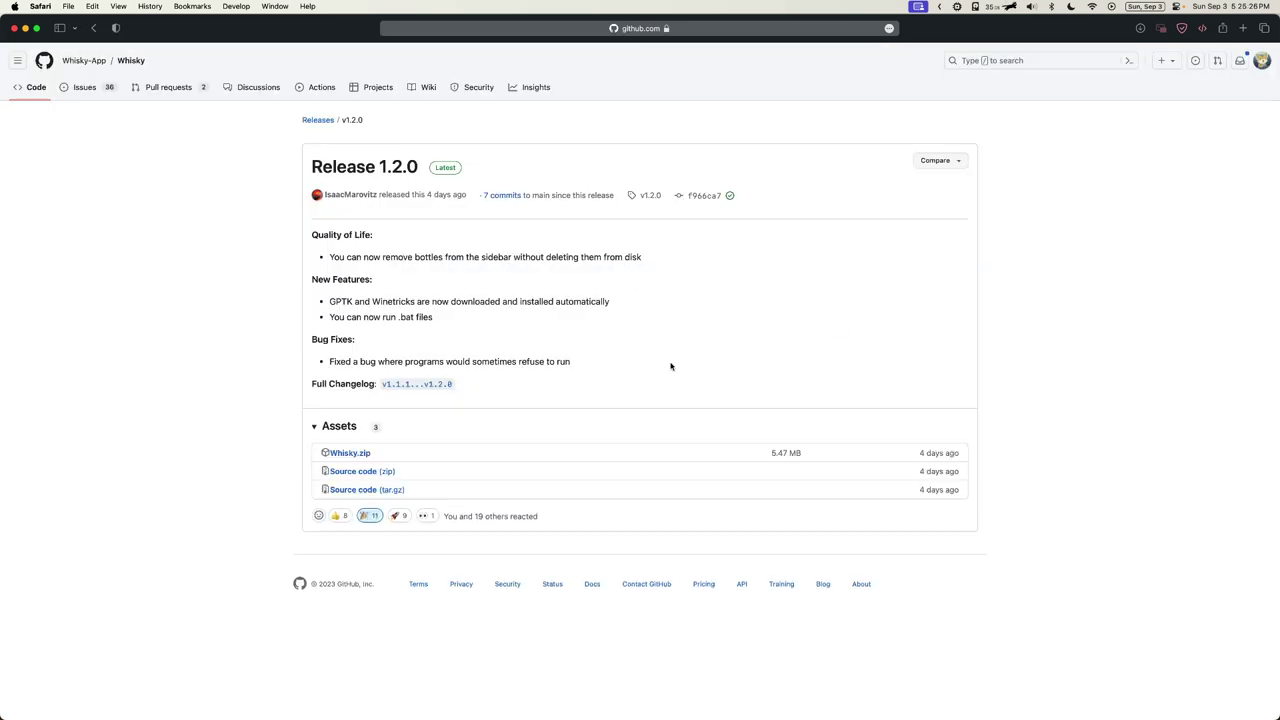
pyautogui.click(350, 454)
# - Download the Windows Steam installer from the Steam store's Install Steam page
pyautogui.press('super+t')
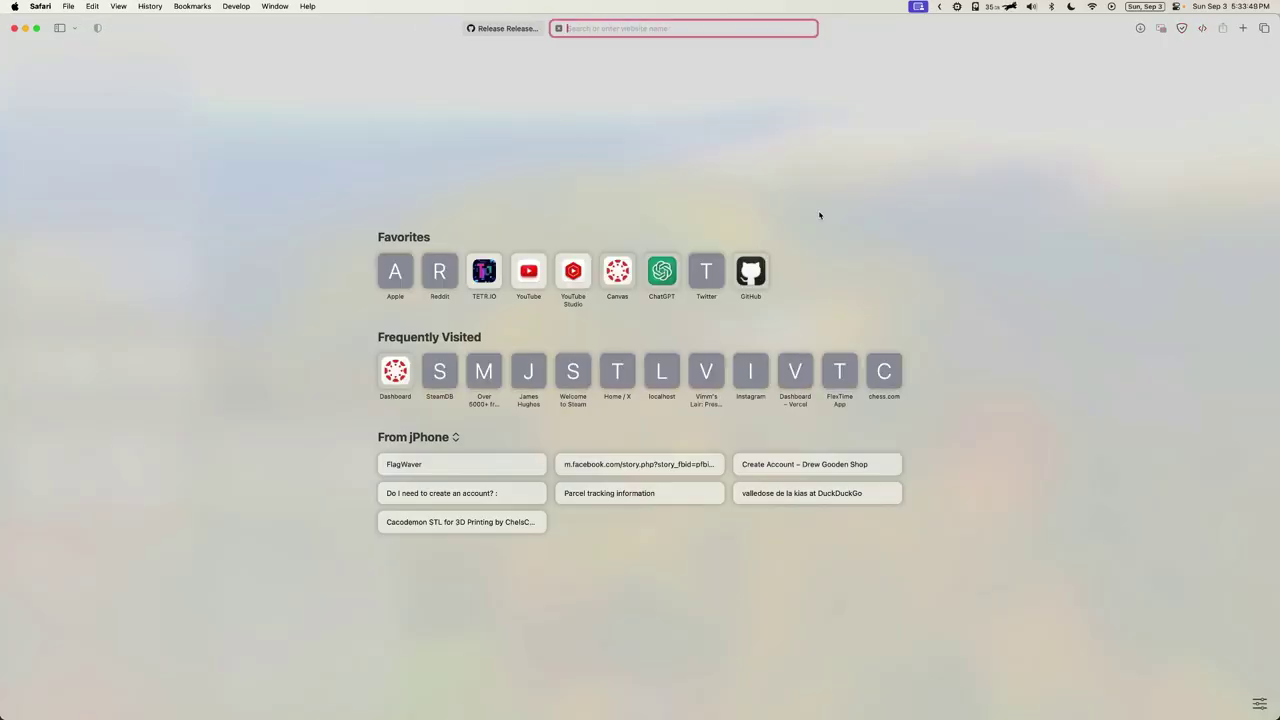
pyautogui.write('store')
pyautogui.press('Return')
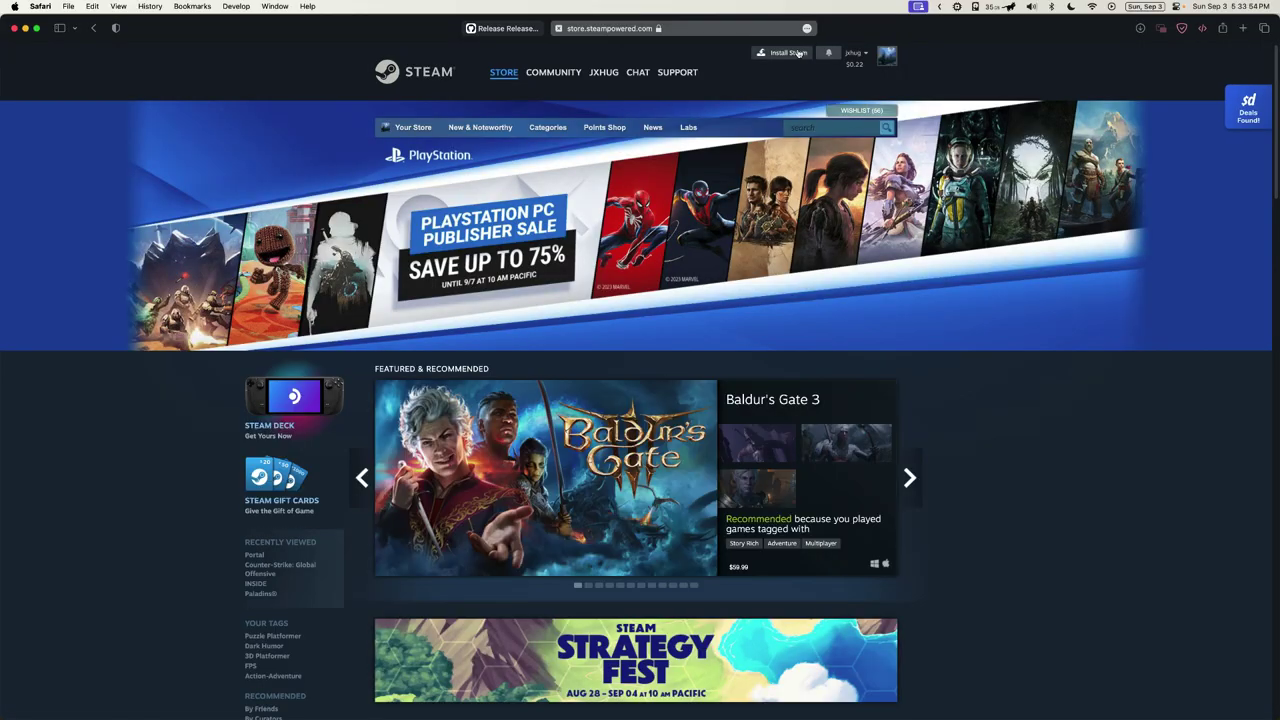
pyautogui.click(799, 53)
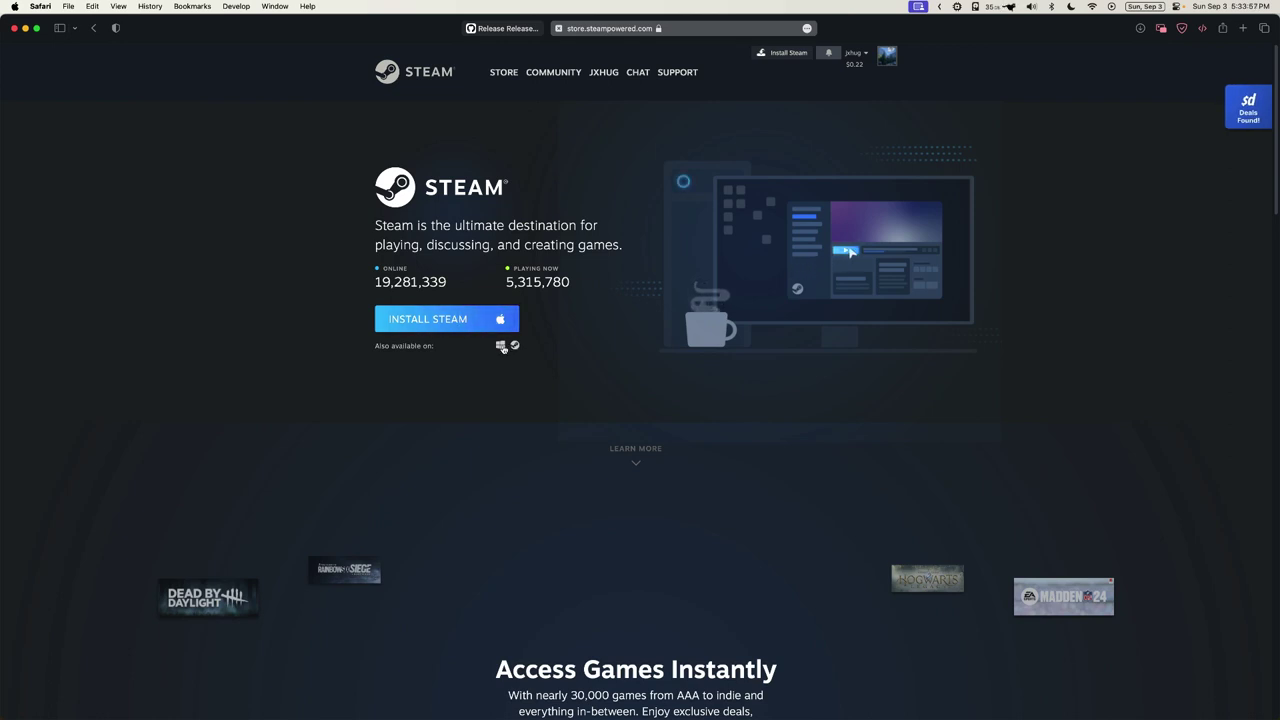
pyautogui.click(501, 345)
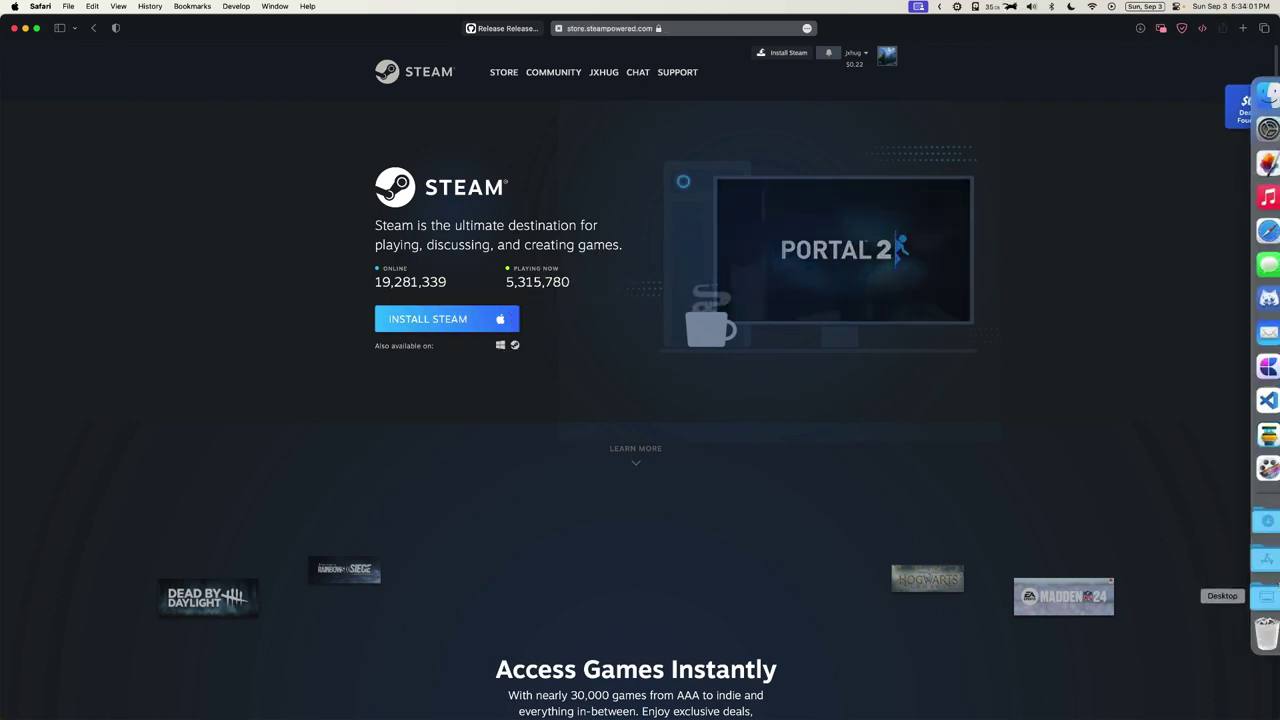
pyautogui.click(1256, 527)
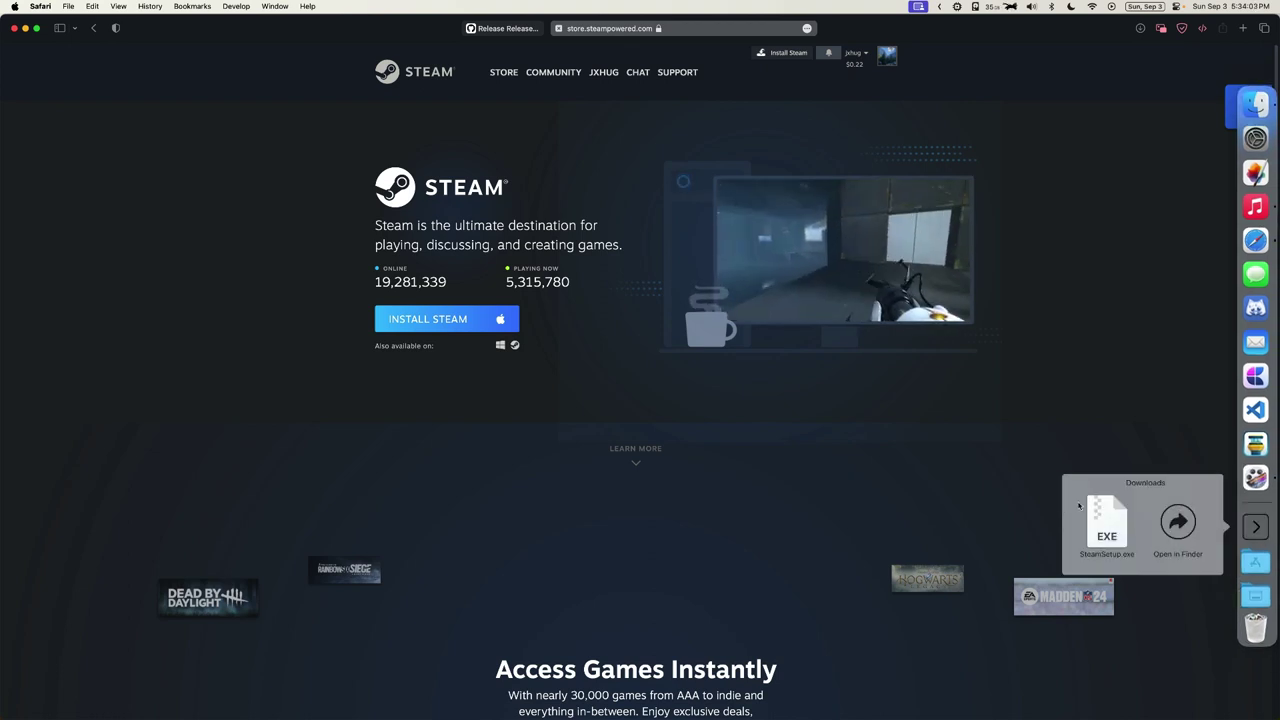
pyautogui.click(723, 463)
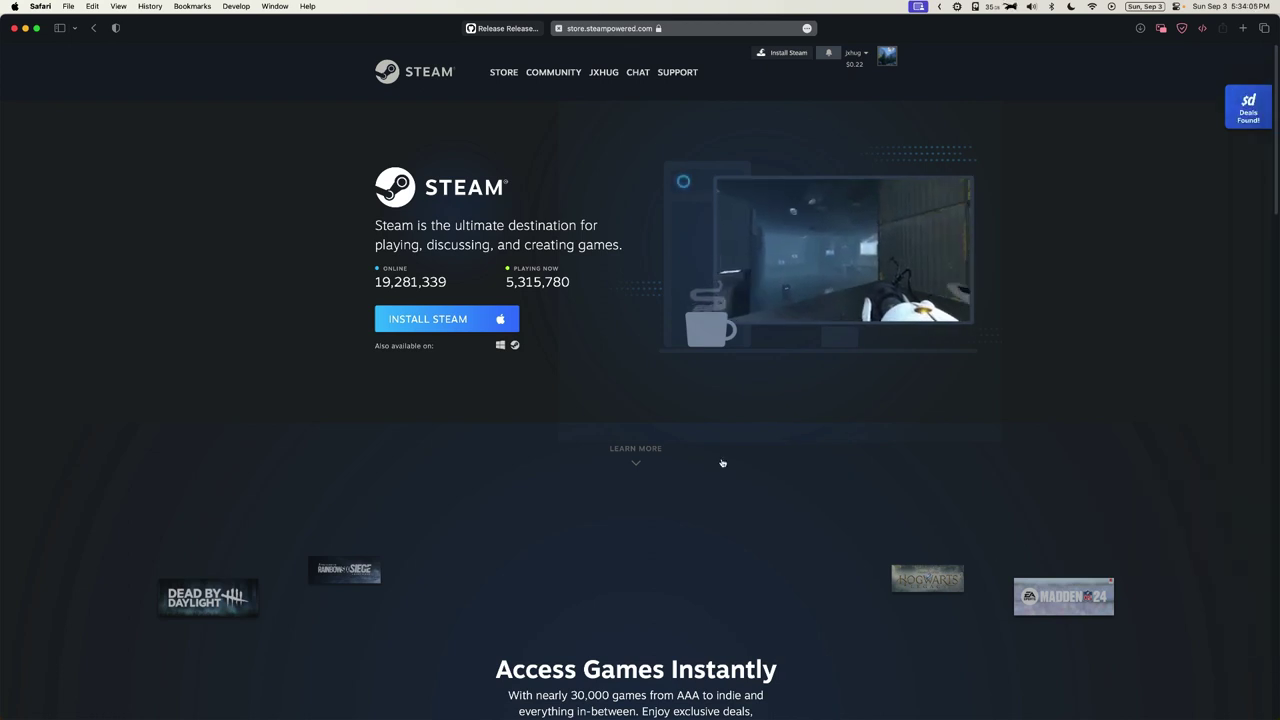
# - Search steamcmd and download steamcmd.exe from the Valve Developer Community SteamCMD page
pyautogui.press('super+t')
pyautogui.write('steamcmd')
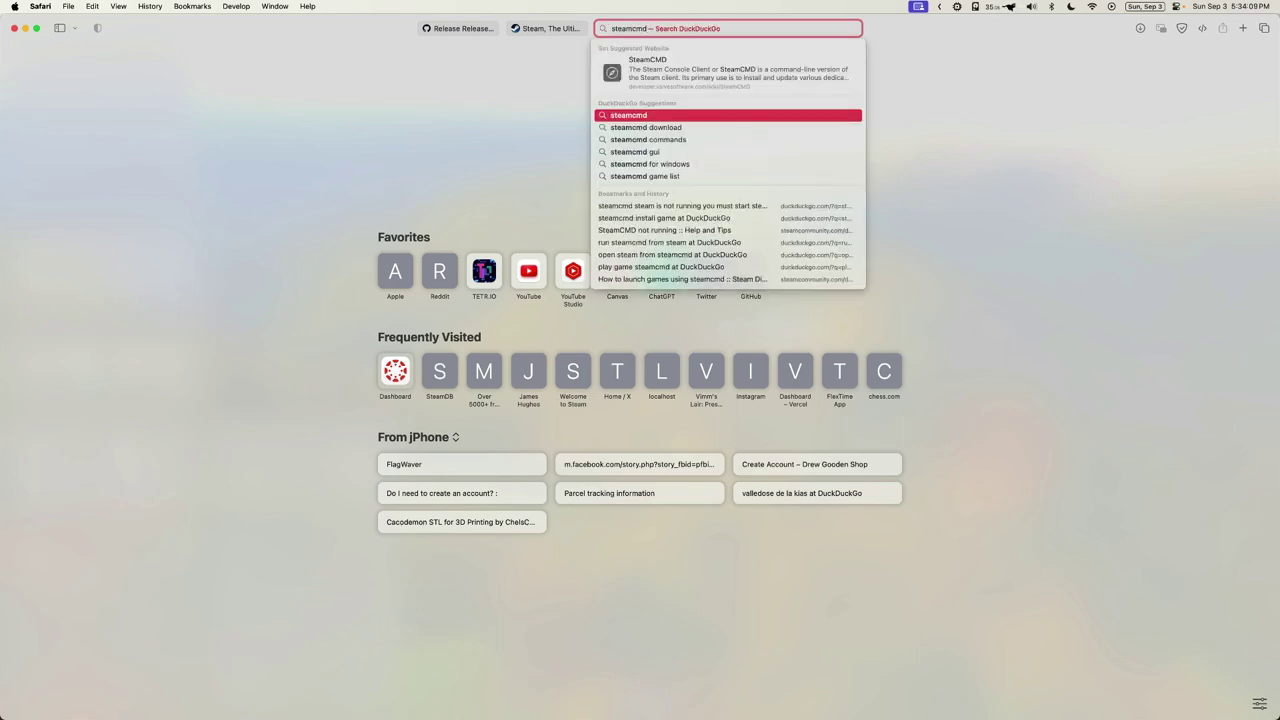
pyautogui.press('Return')
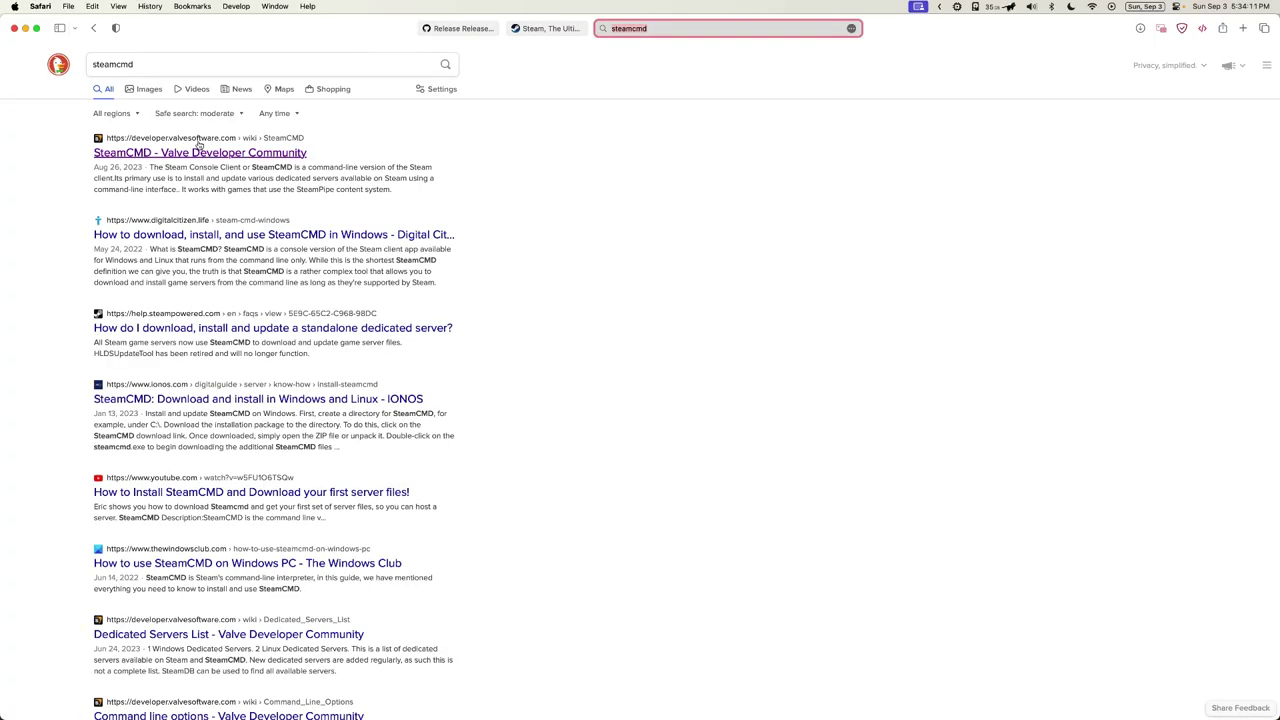
pyautogui.click(198, 152)
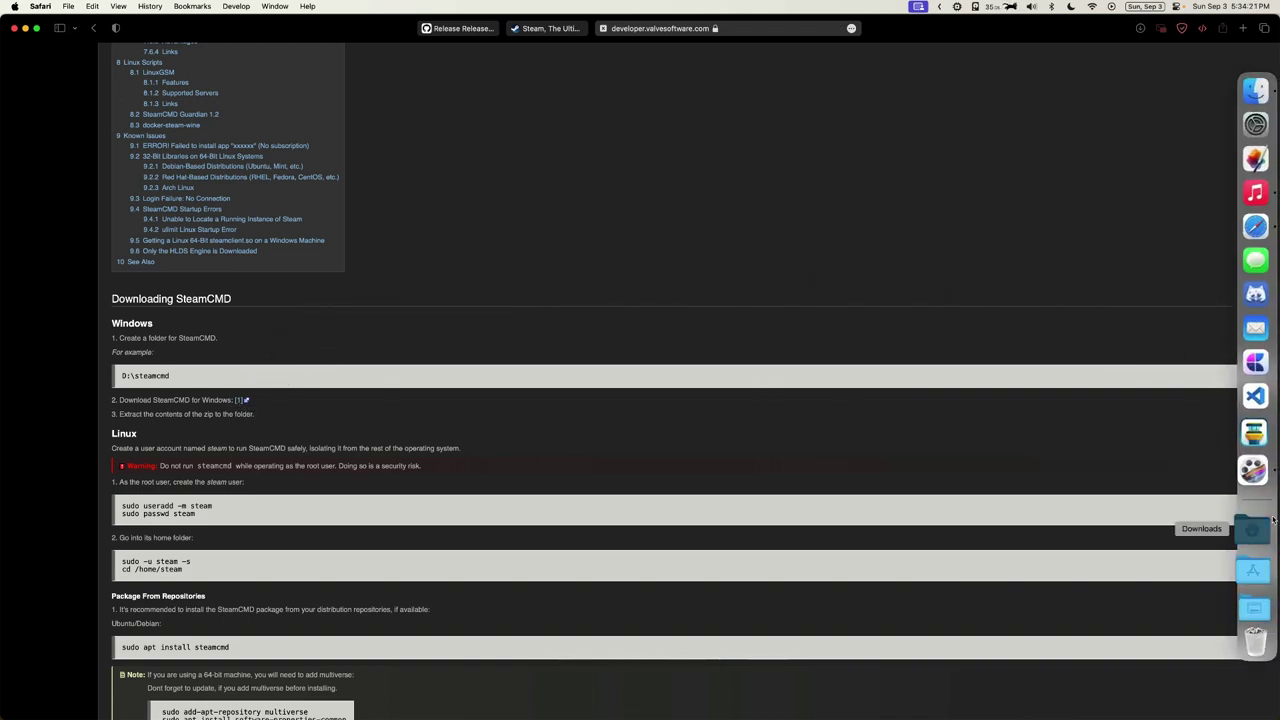
pyautogui.click(1255, 523)
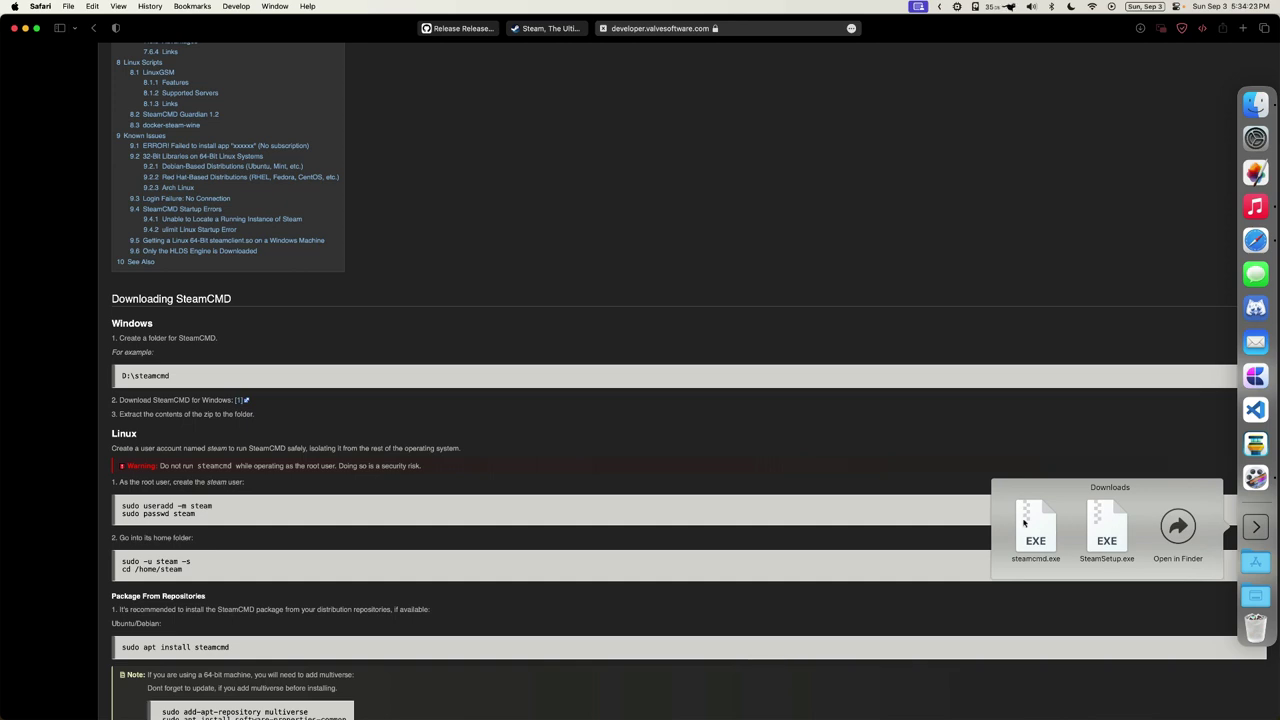
pyautogui.click(1040, 396)
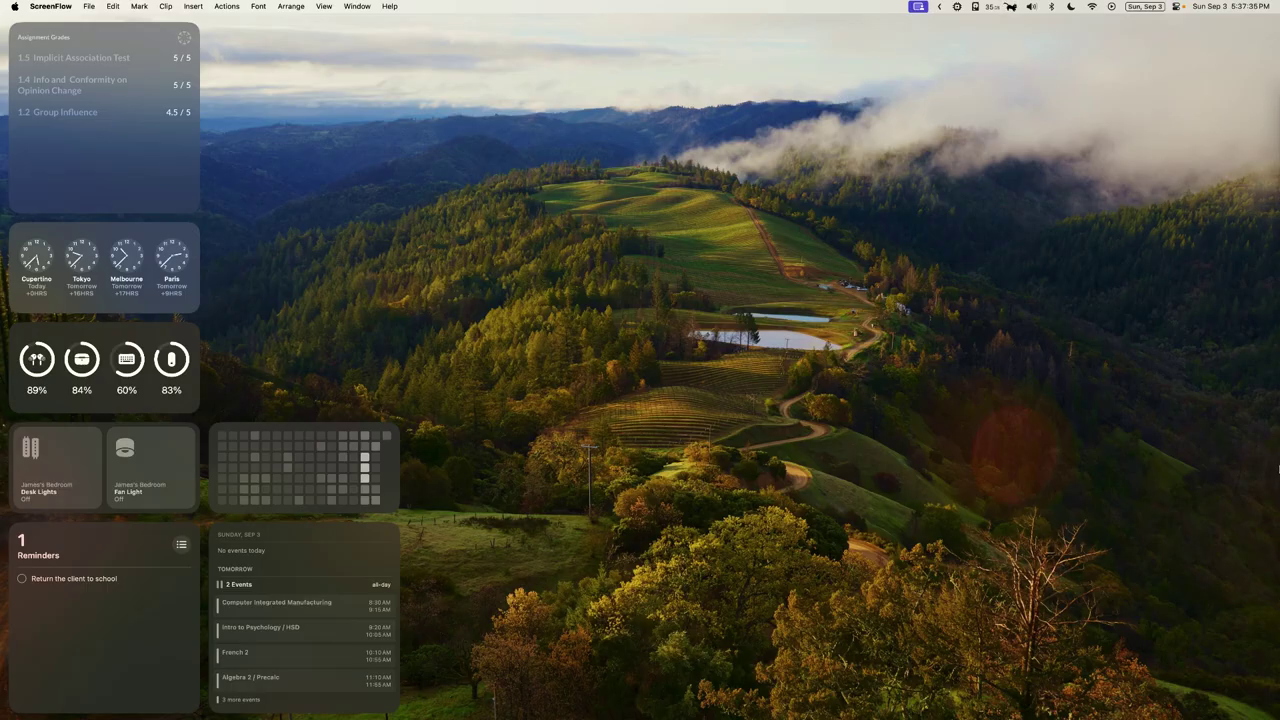
# - Drag Whisky from the Downloads stack into Applications, then launch Whisky from there
pyautogui.click(1255, 527)
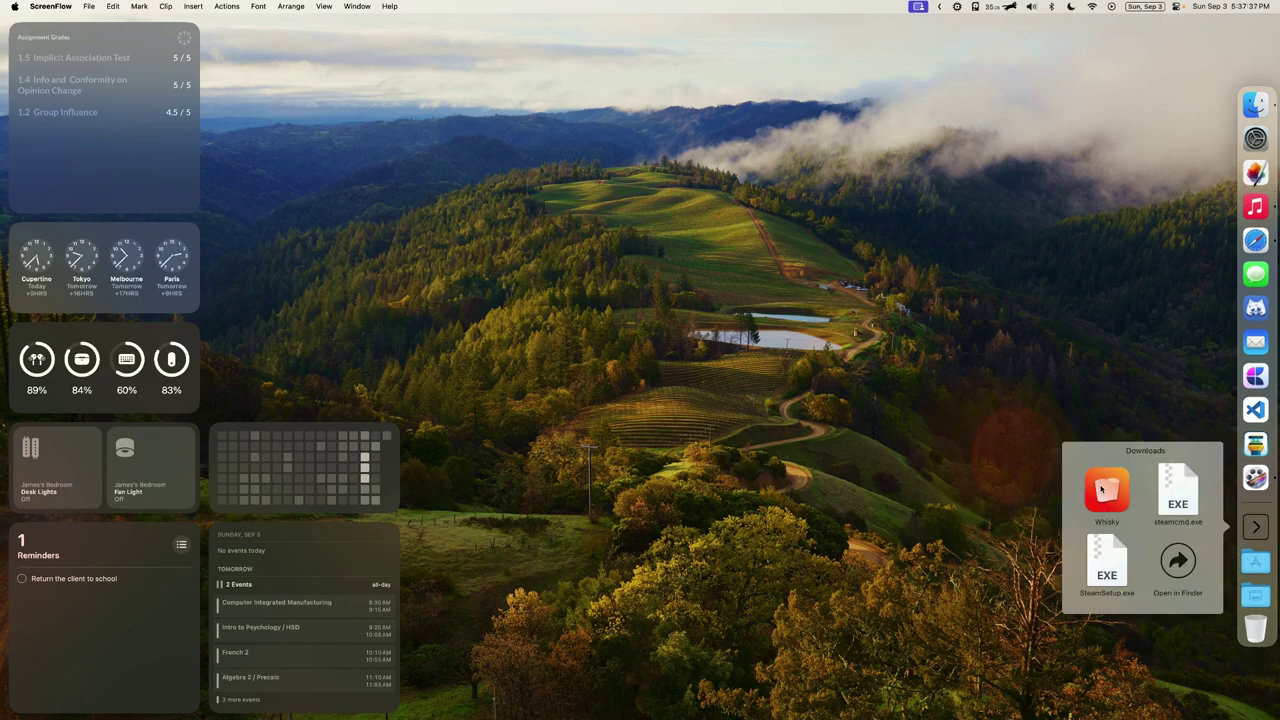
pyautogui.moveTo(1101, 490); pyautogui.dragTo(1248, 562)
pyautogui.click(1252, 560)
pyautogui.scroll(-5, 890, 480)
pyautogui.click(693, 647)
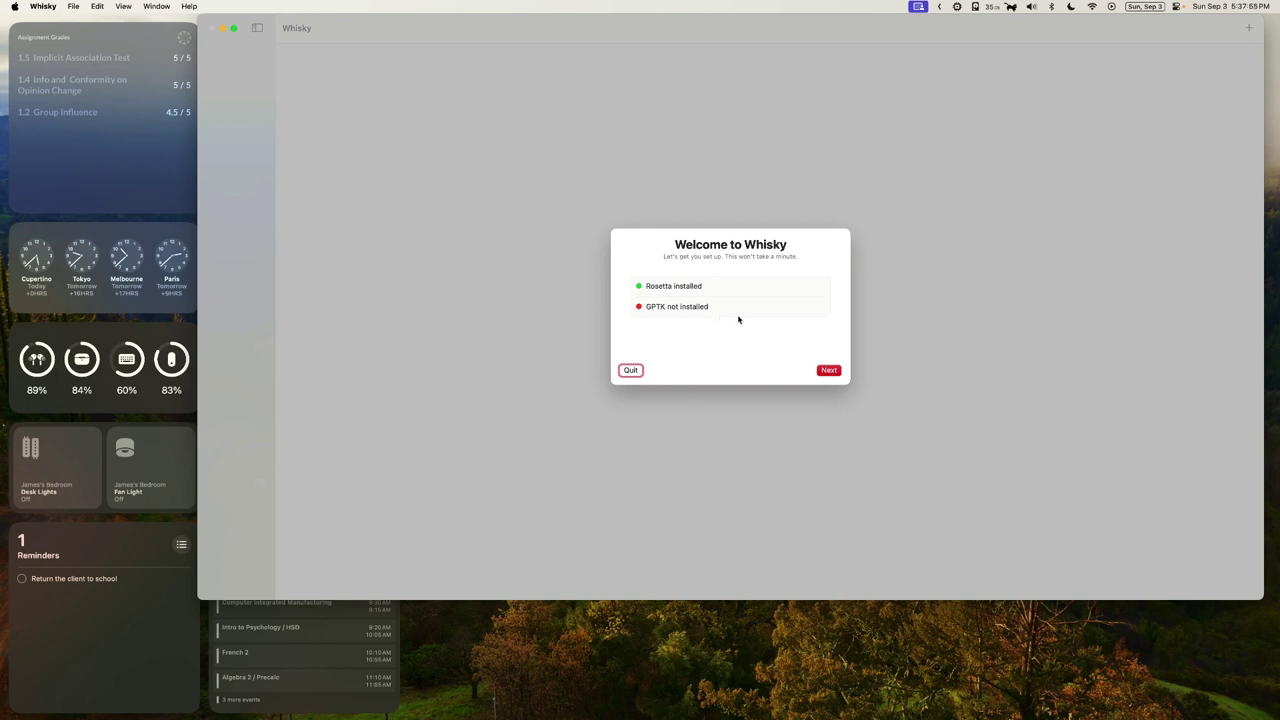
# - Continue past the Welcome to Whisky screen so GPTK downloads and installs
pyautogui.click(837, 373)
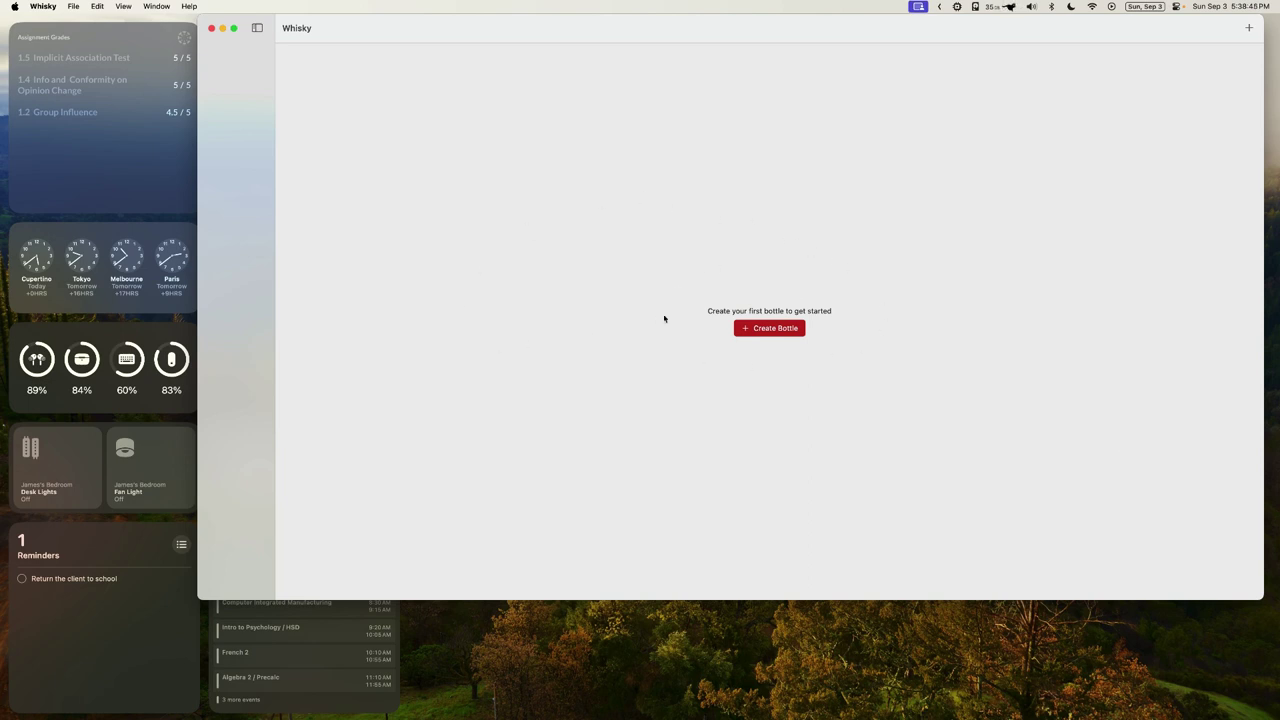
# - Start a new bottle and name it SteamCMD
pyautogui.click(789, 331)
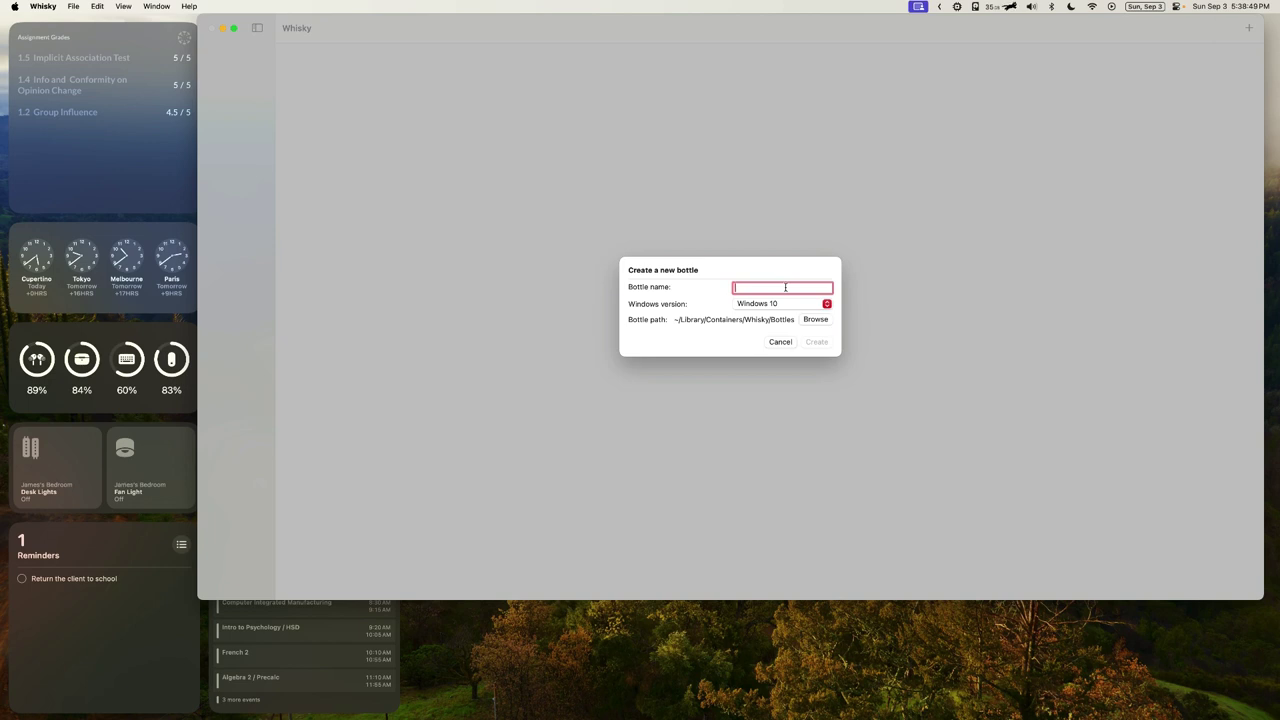
pyautogui.write('Steam')
pyautogui.press('BackSpace')
pyautogui.press('BackSpace')
pyautogui.press('BackSpace')
pyautogui.press('BackSpace')
pyautogui.write('teamCMD')
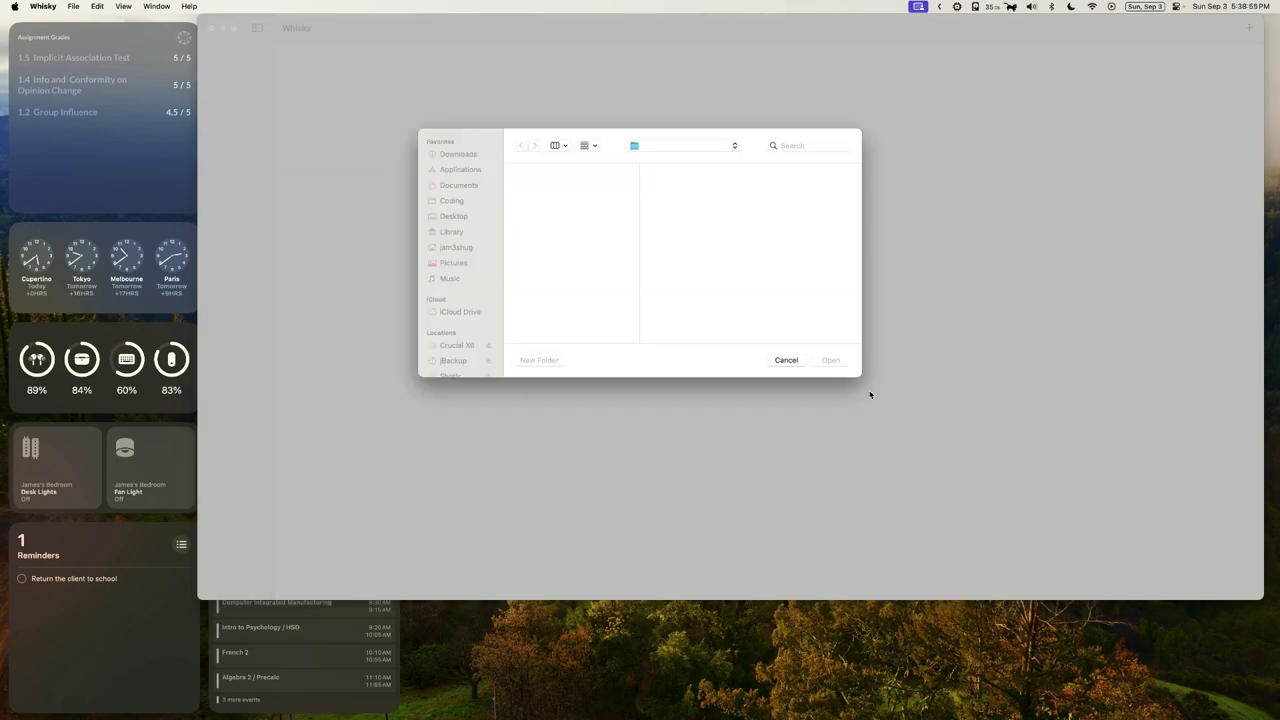
# - Store the bottle in a new Whisky folder on Crucial X6 and create it
pyautogui.click(455, 345)
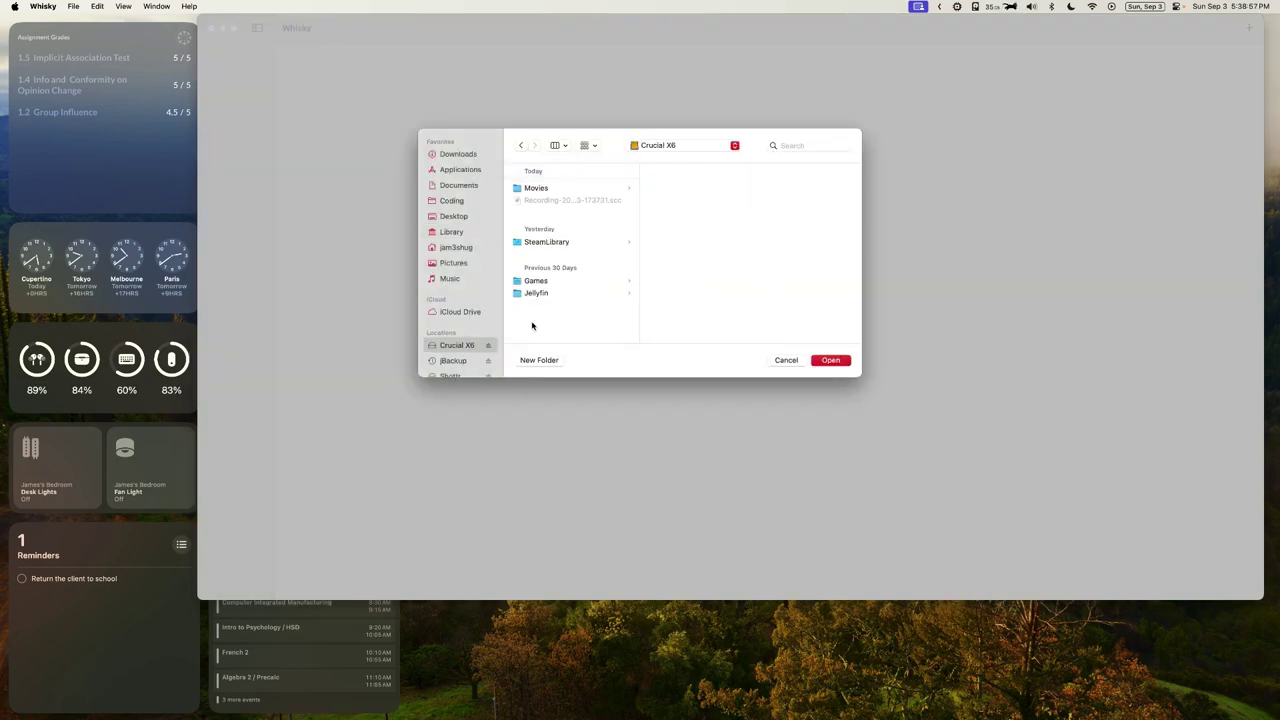
pyautogui.click(538, 359)
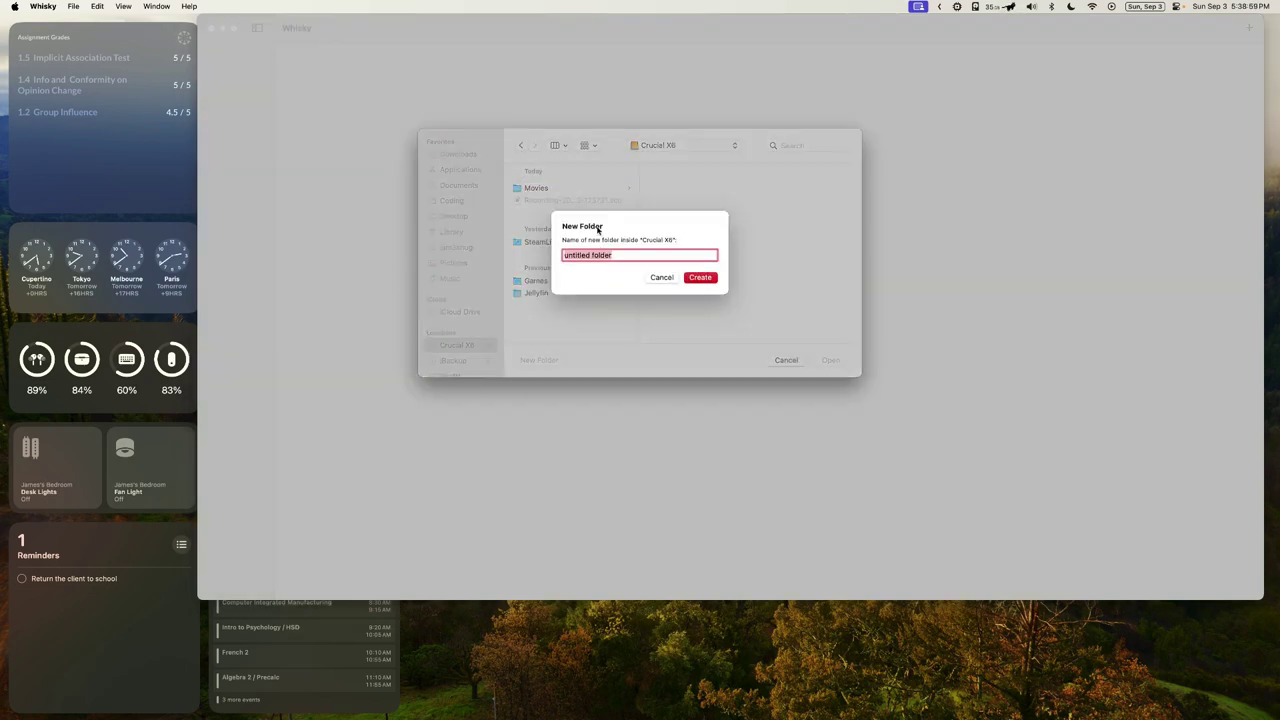
pyautogui.write('Whisky')
pyautogui.press('BackSpace')
pyautogui.press('BackSpace')
pyautogui.press('BackSpace')
pyautogui.press('BackSpace')
pyautogui.write('hisky')
pyautogui.press('Return')
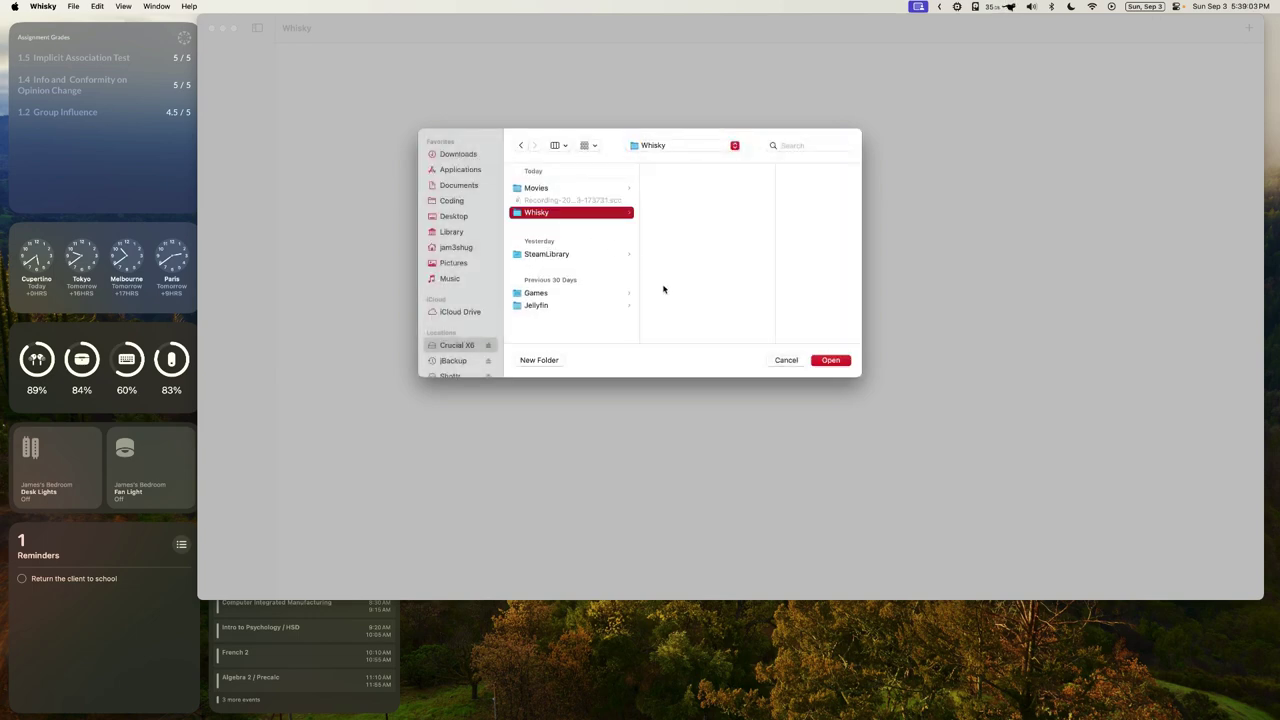
pyautogui.click(826, 360)
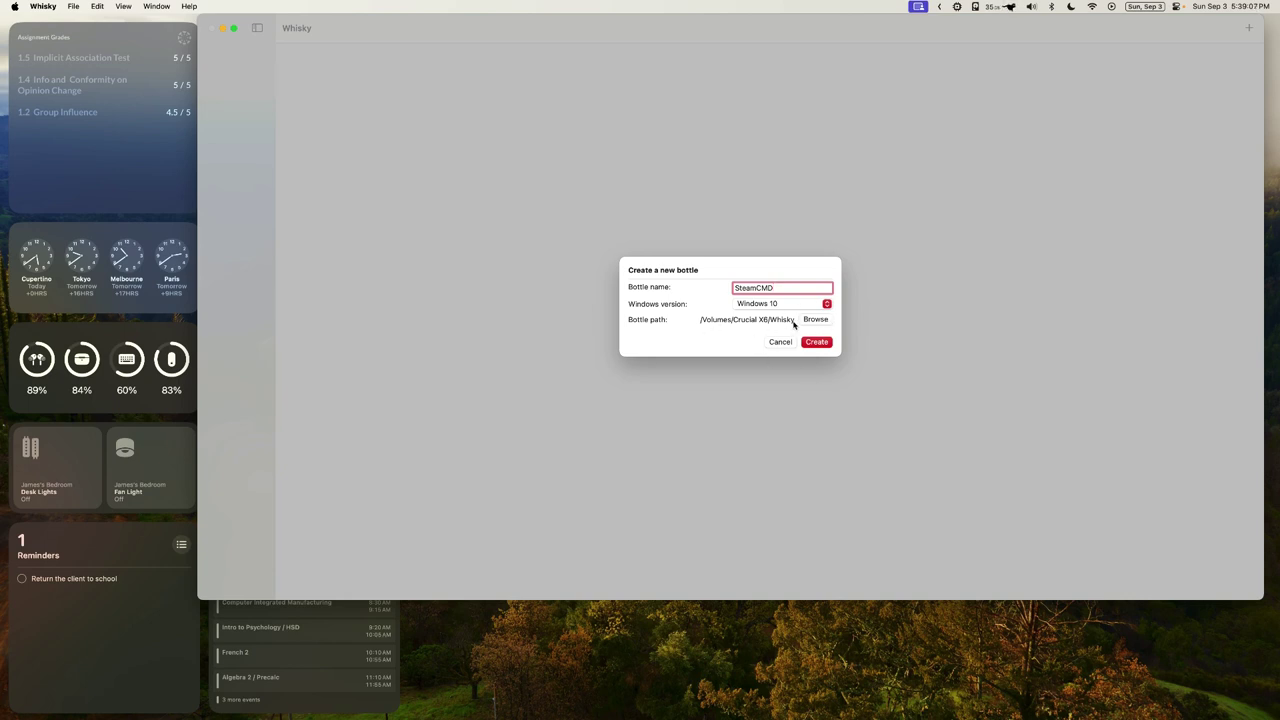
pyautogui.click(817, 342)
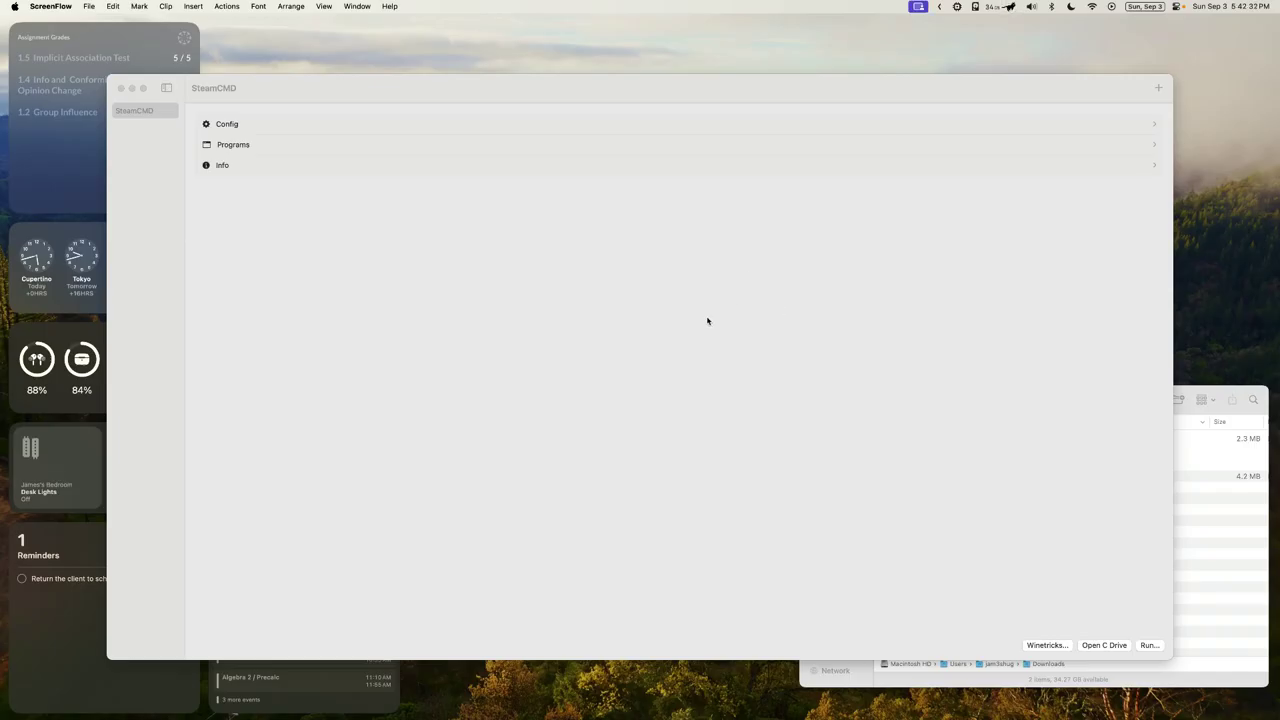
# - In a second Finder window, navigate to Crucial X6 › Games › PC
pyautogui.click(1228, 537)
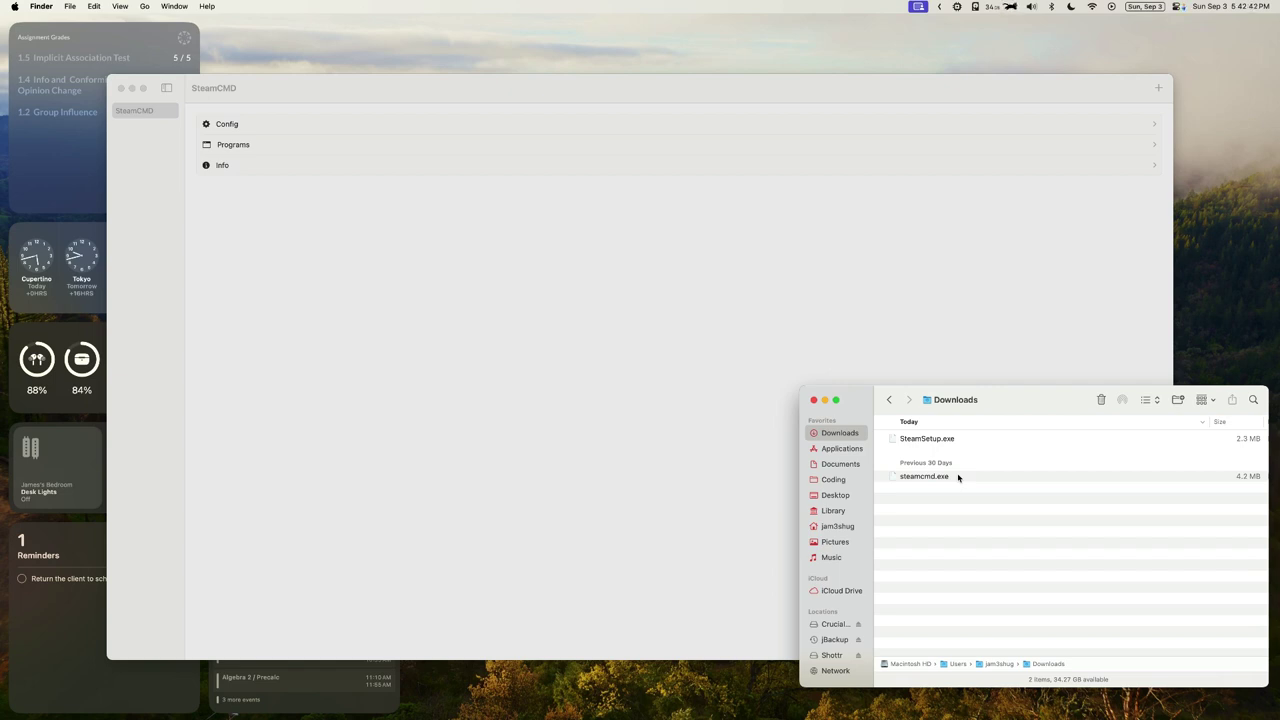
pyautogui.press('super+n')
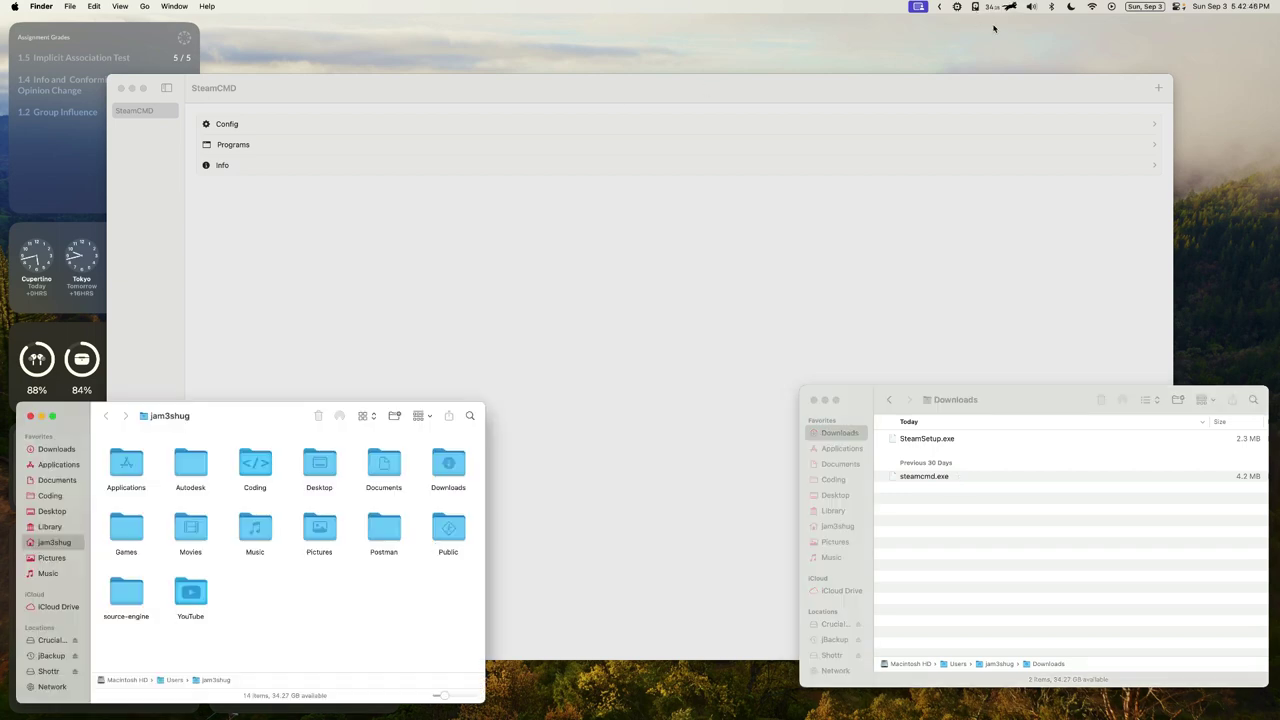
pyautogui.click(50, 640)
pyautogui.moveTo(250, 411); pyautogui.dragTo(462, 270)
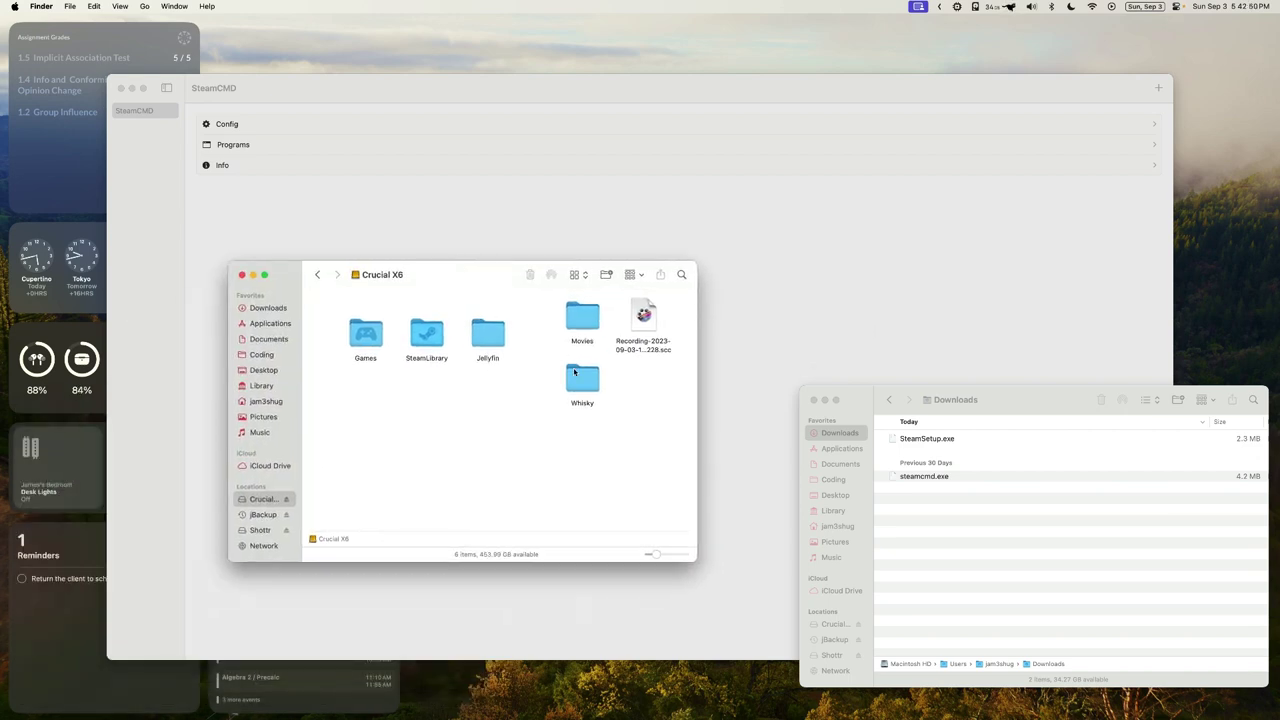
pyautogui.doubleClick(363, 336)
pyautogui.doubleClick(399, 318)
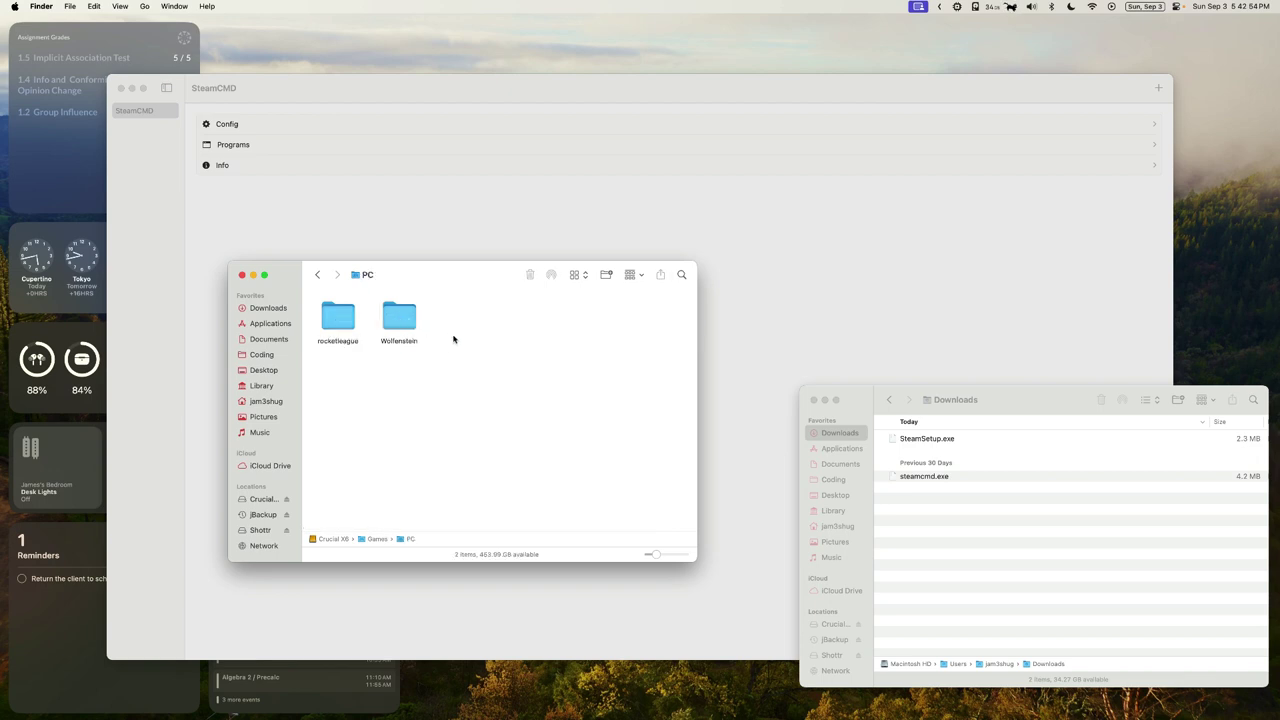
# - Create a SteamCMD folder in PC and move steamcmd.exe into it
pyautogui.rightClick(456, 338)
pyautogui.click(465, 342)
pyautogui.write('Steam')
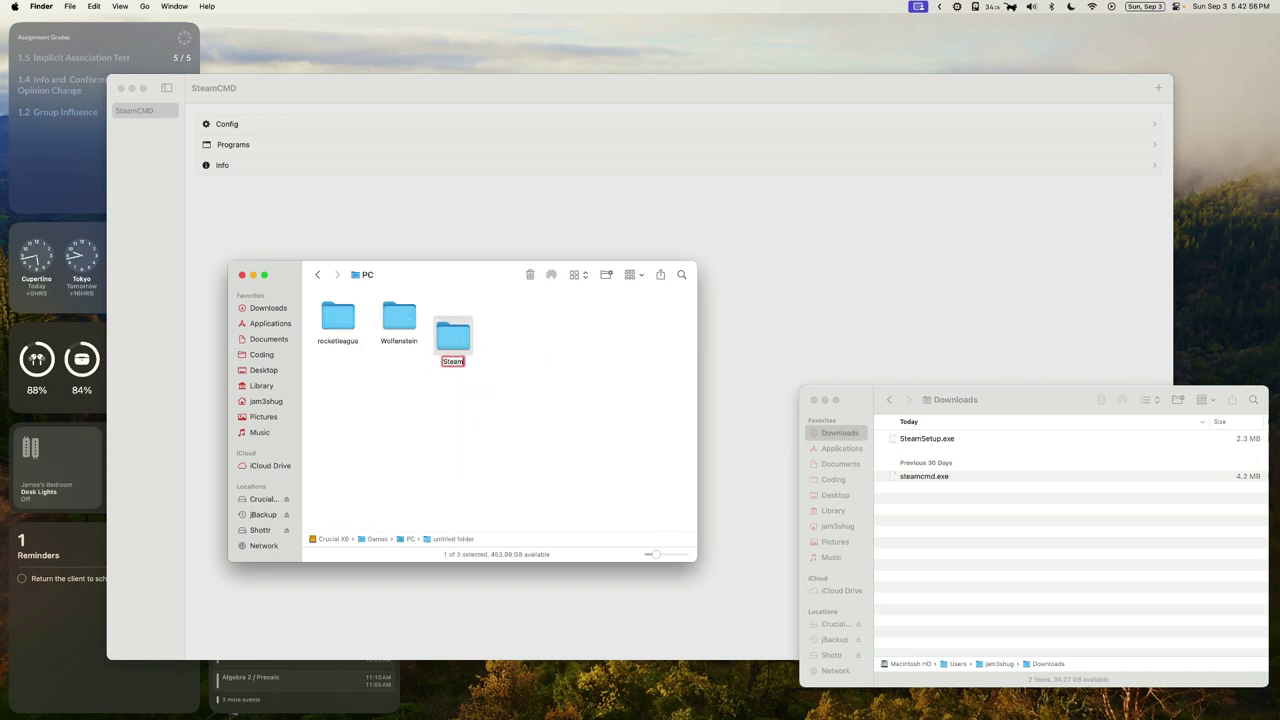
pyautogui.write('CMD')
pyautogui.press('Return')
pyautogui.doubleClick(440, 340)
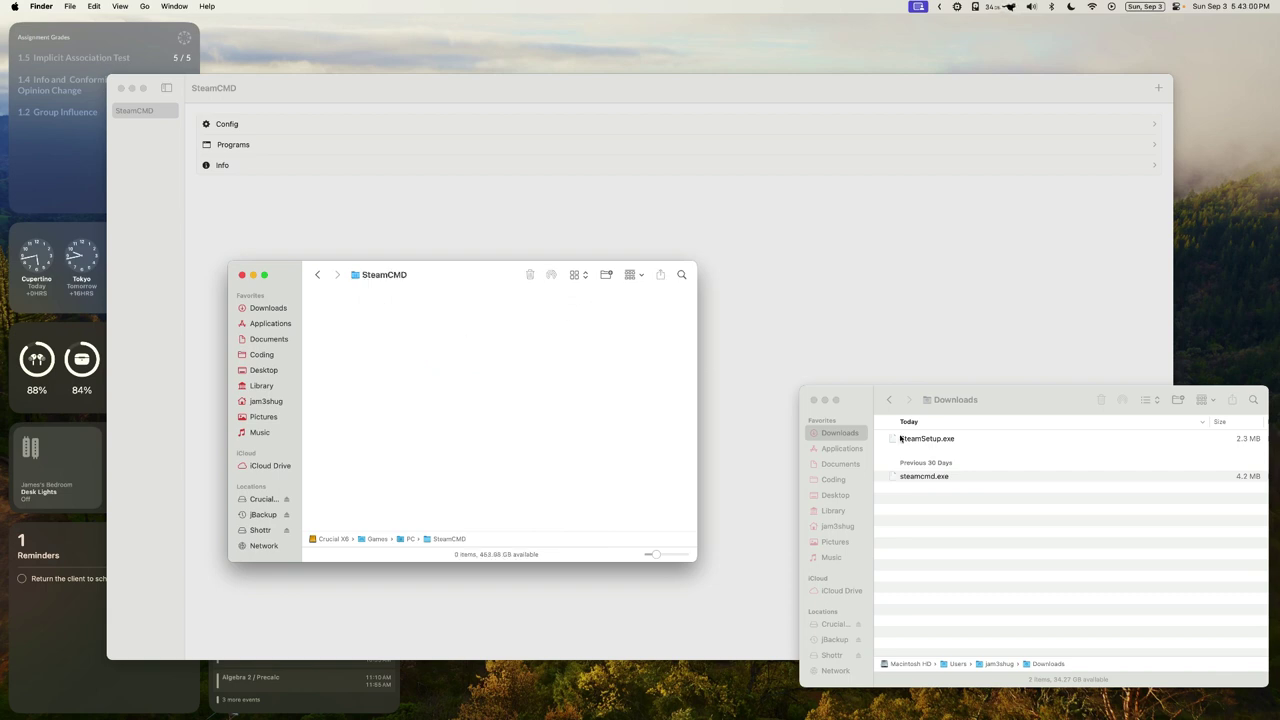
pyautogui.moveTo(949, 477); pyautogui.dragTo(443, 325)
# - Run steamcmd.exe from Crucial X6 › Games › PC › SteamCMD in the SteamCMD bottle
pyautogui.click(389, 217)
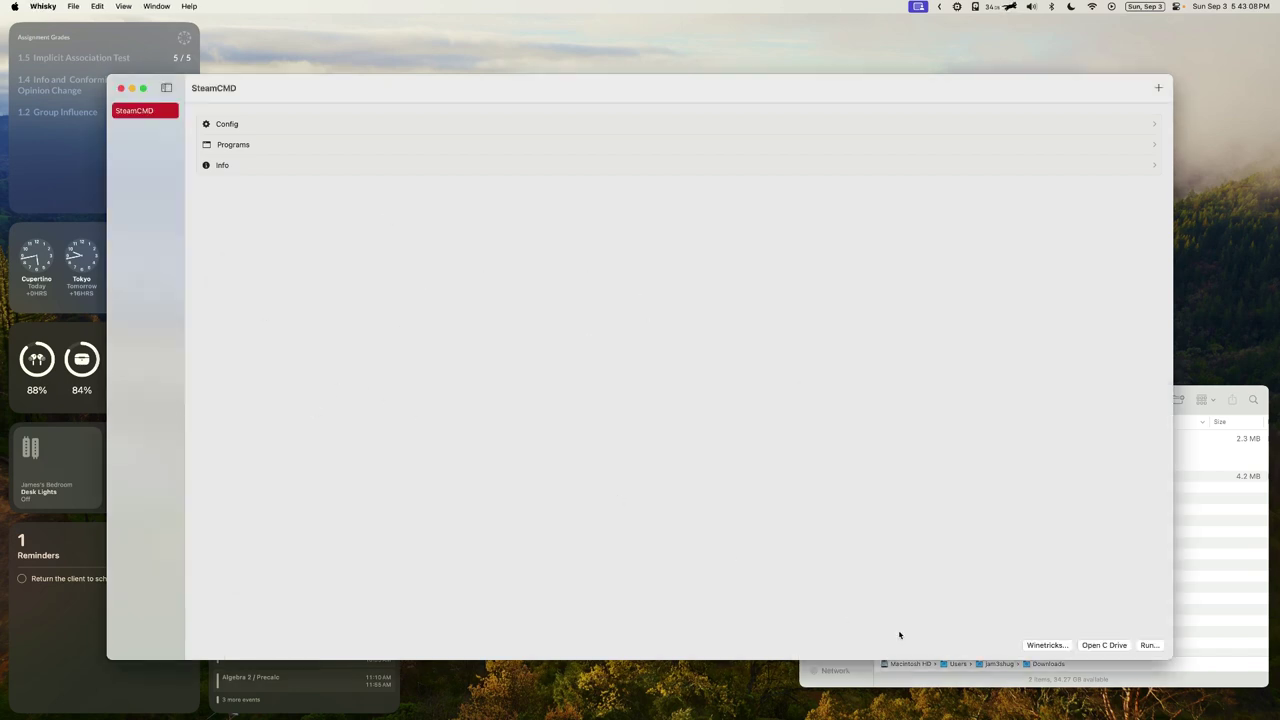
pyautogui.click(1148, 646)
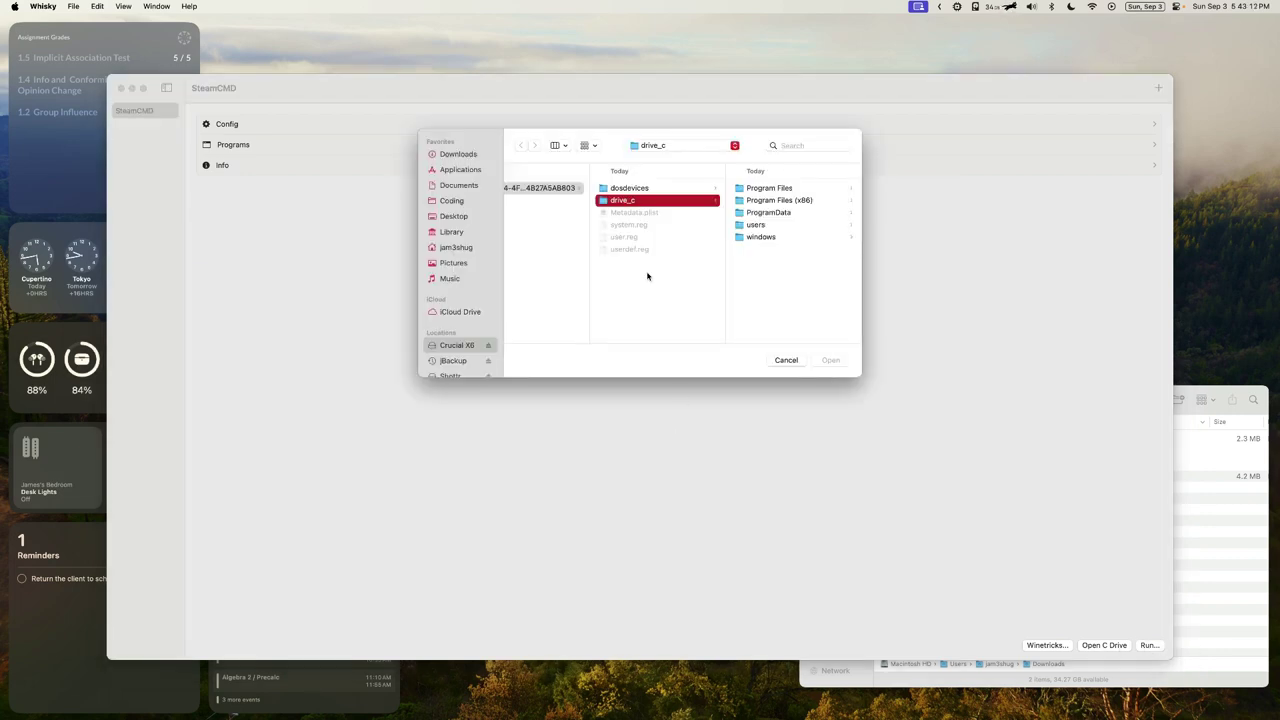
pyautogui.click(462, 344)
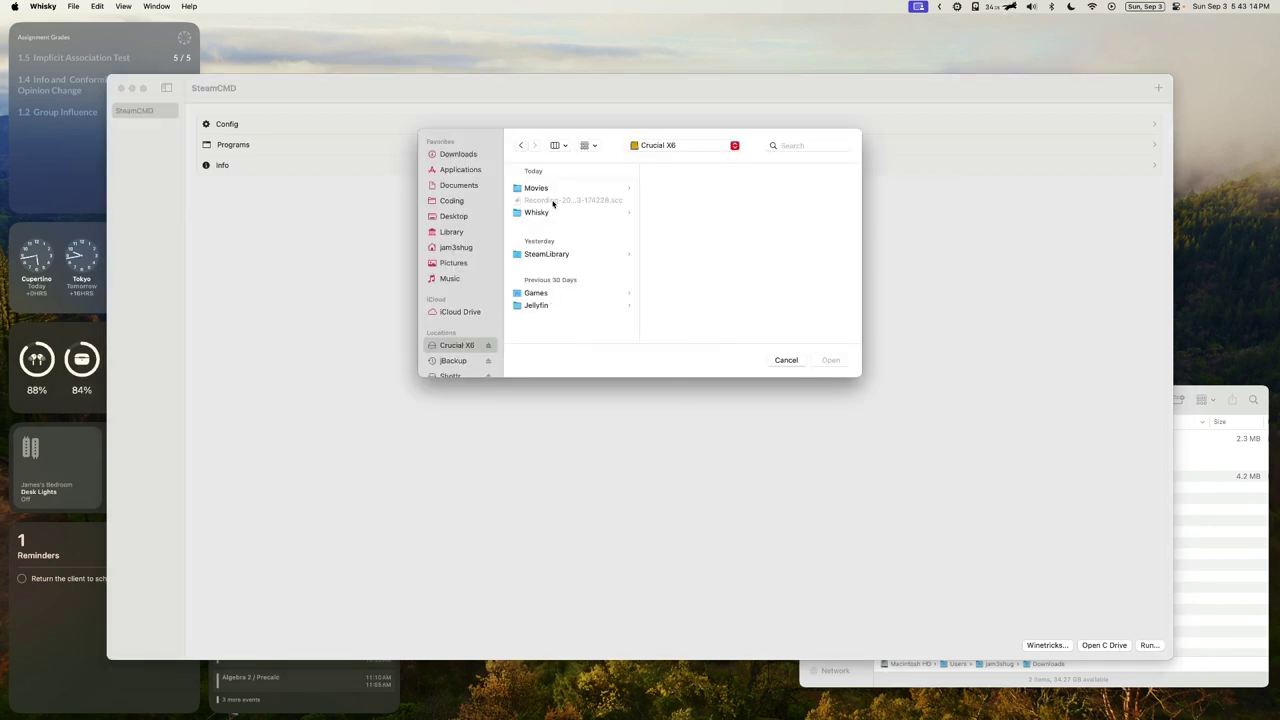
pyautogui.click(540, 292)
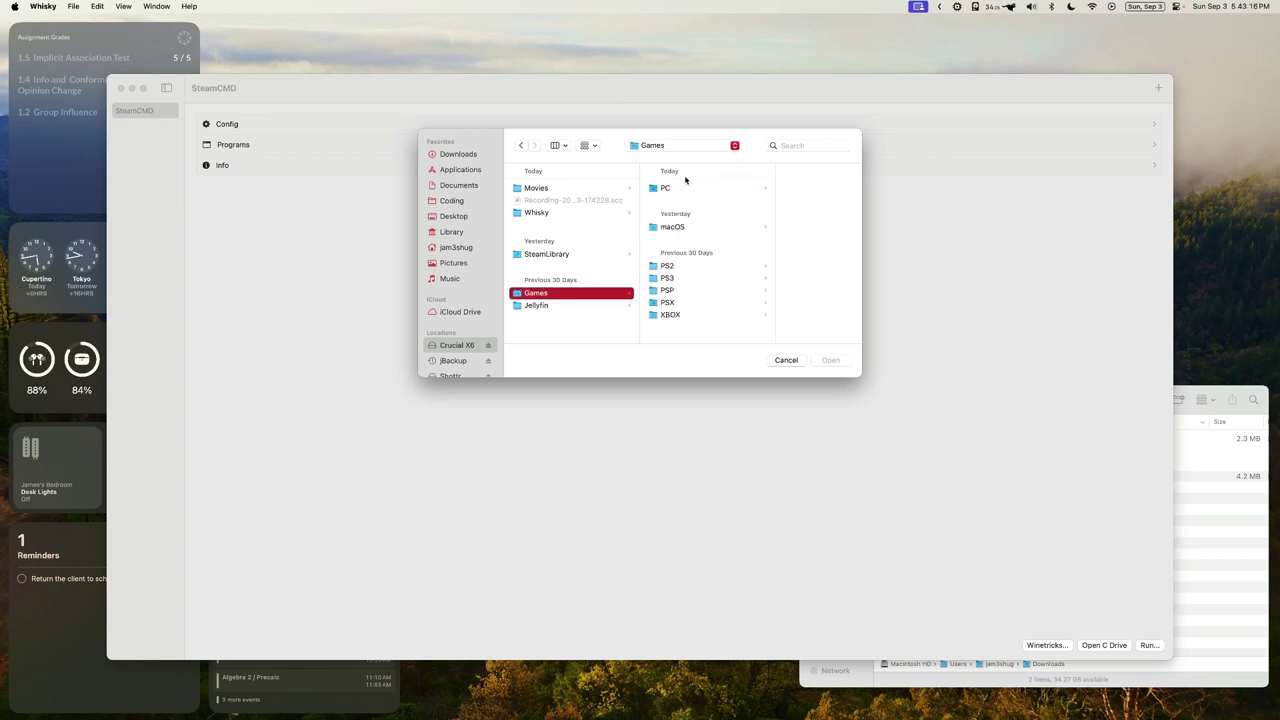
pyautogui.click(668, 189)
pyautogui.click(757, 193)
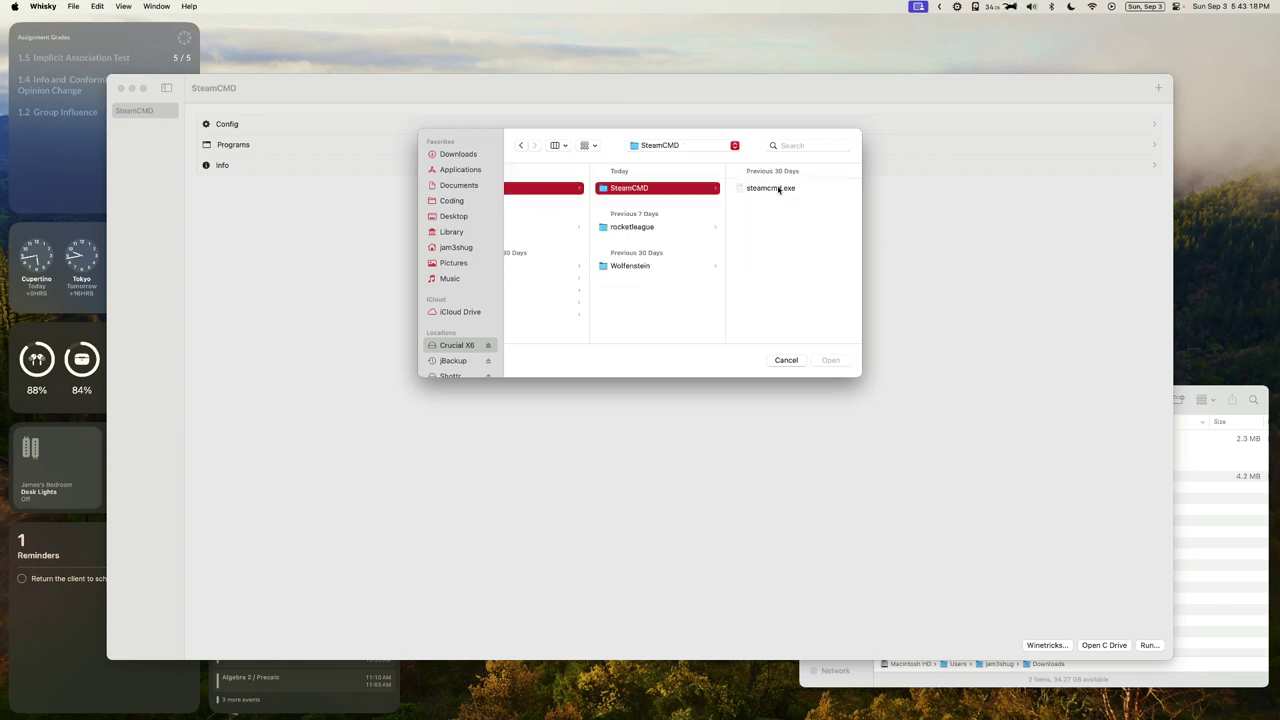
pyautogui.click(779, 191)
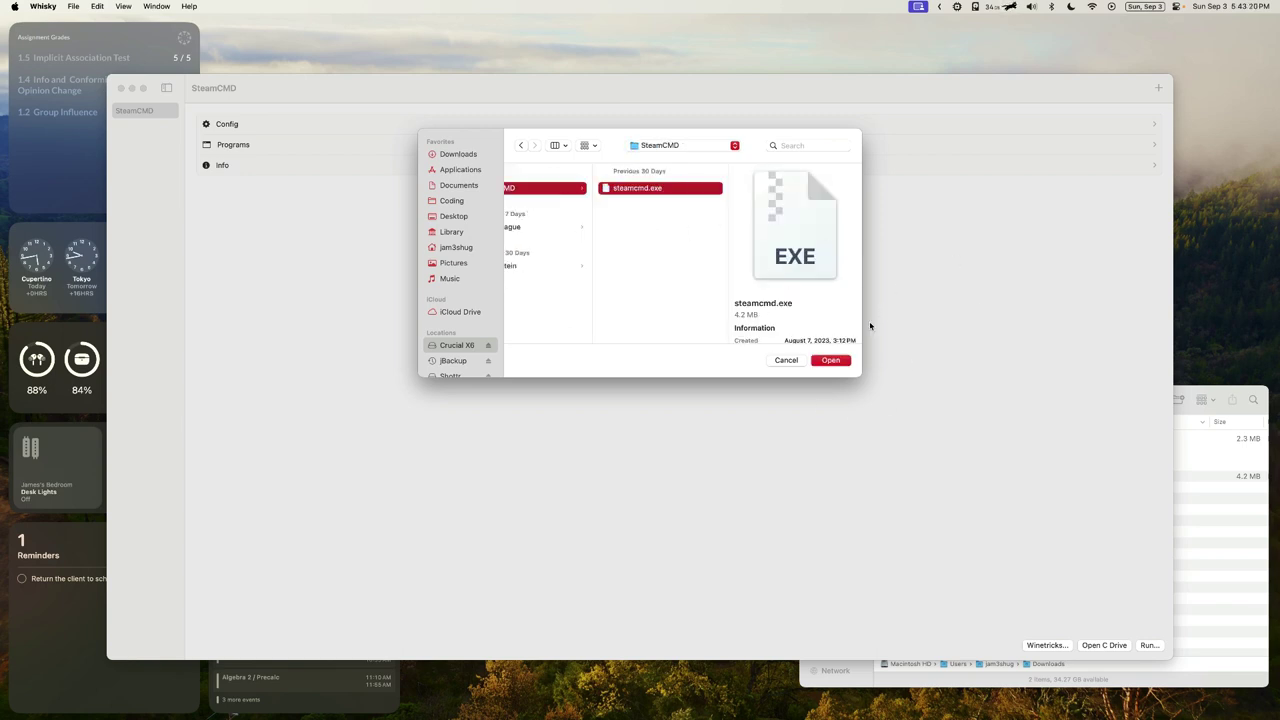
pyautogui.click(831, 360)
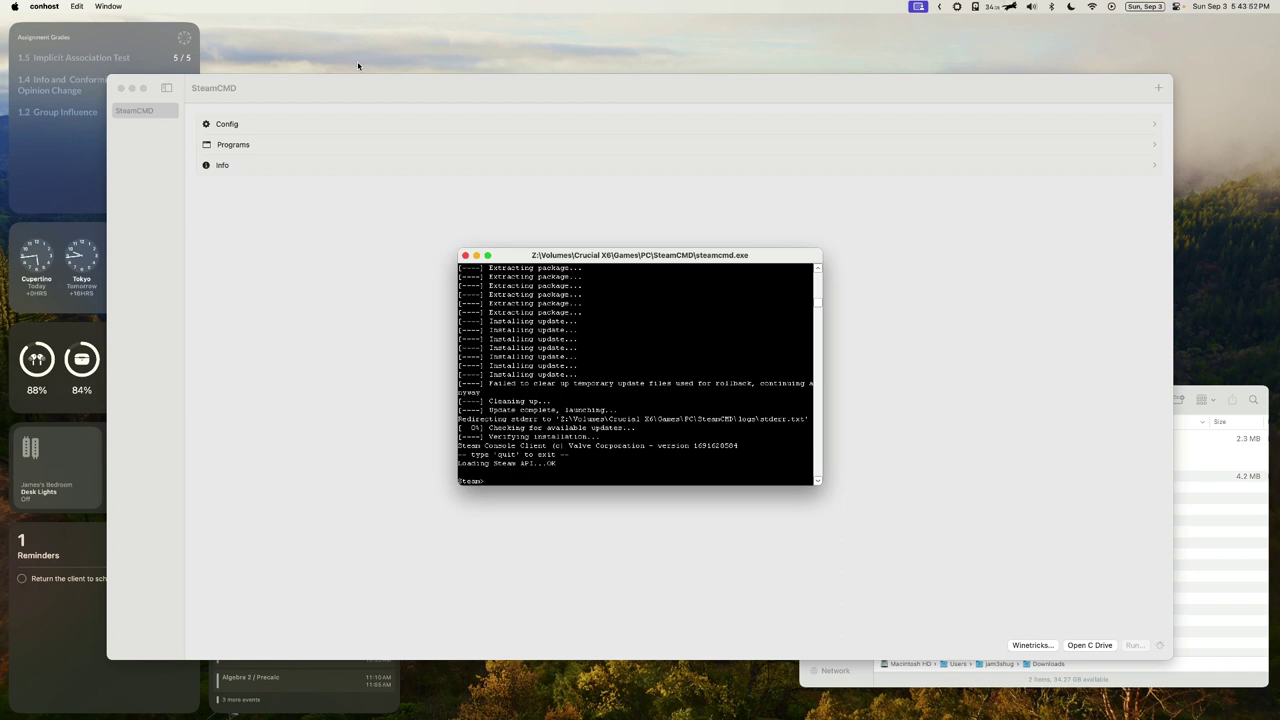
# - Enter the login command with the Steam account username at the Steam> prompt
pyautogui.write('login pidove7')
pyautogui.press('Return')
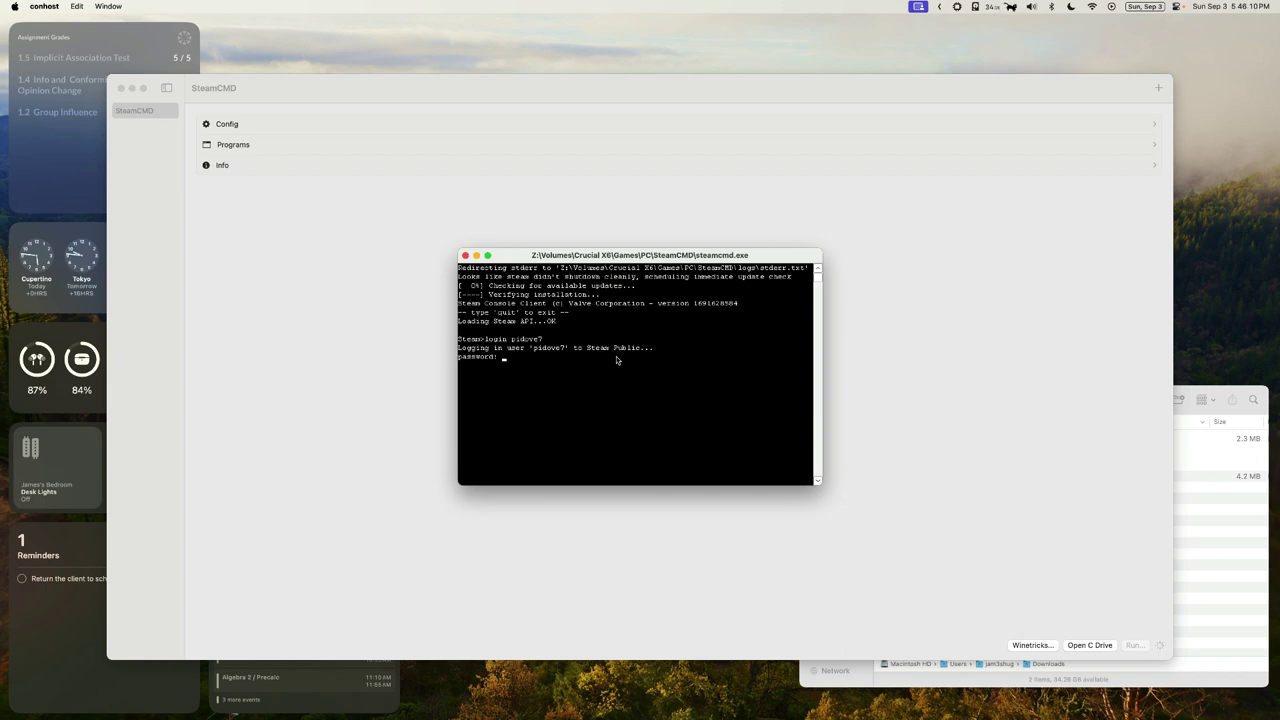
# - Submit the password and Steam Guard two-factor code, then type app_update at the prompt
pyautogui.press('Return')
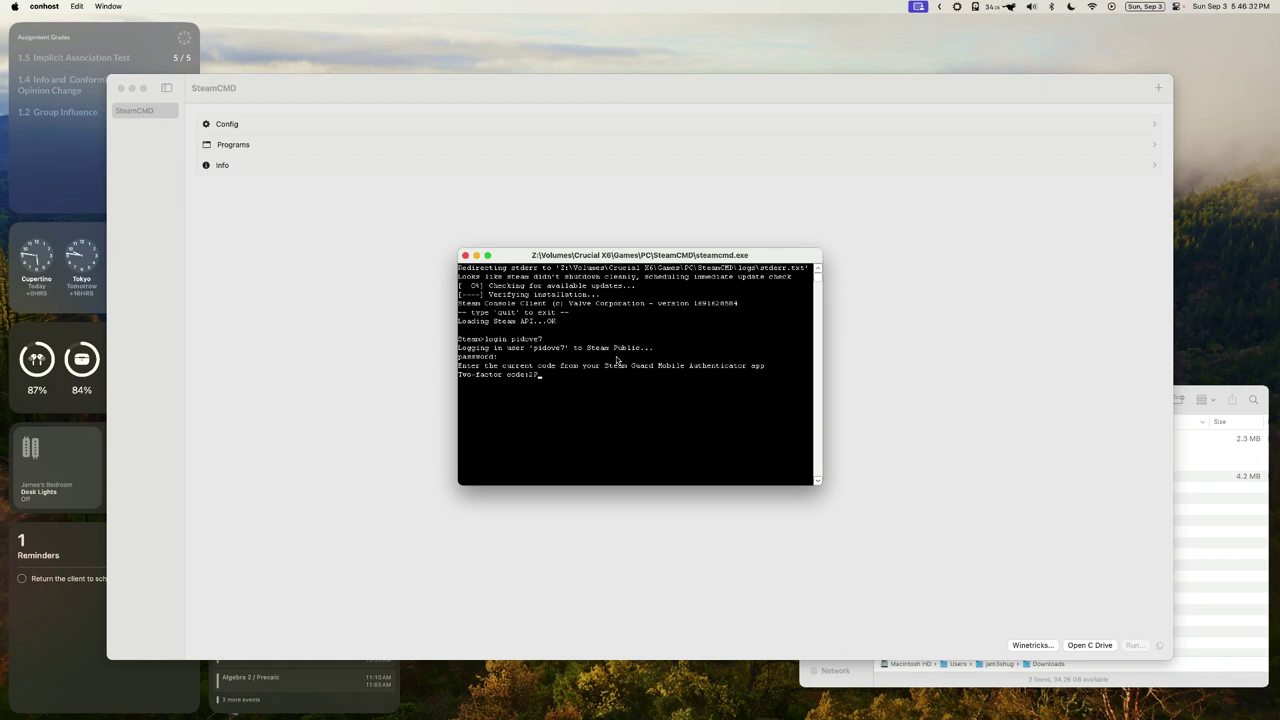
pyautogui.press('Return')
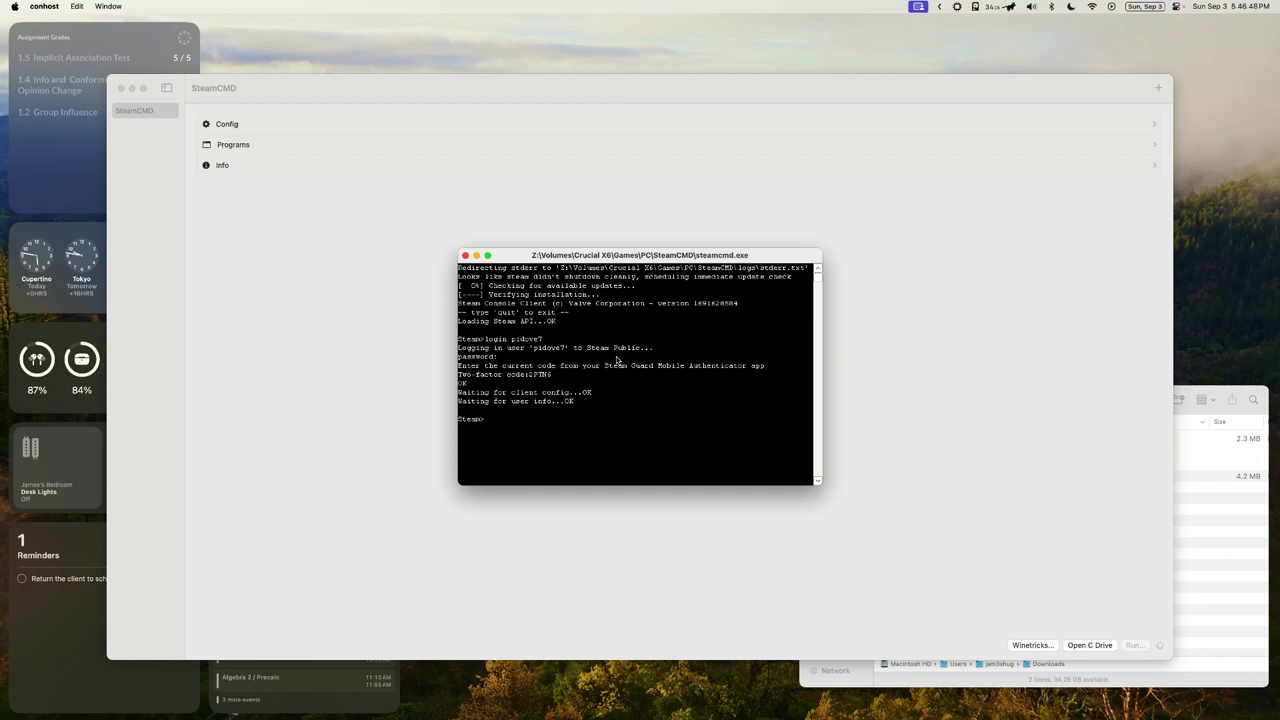
# - Open steamdb.info in a new Safari tab, correcting the mistyped steamdb.org address
pyautogui.click(1252, 206)
pyautogui.press('super+t')
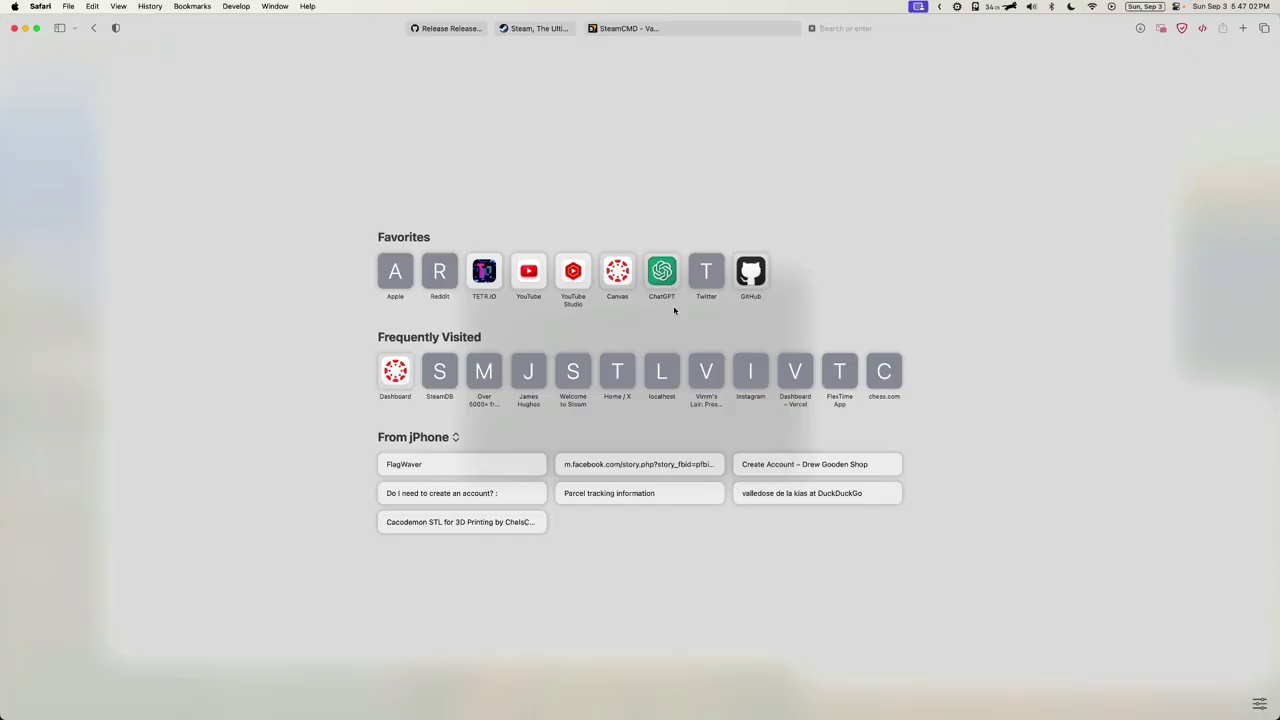
pyautogui.write('steamdb.org')
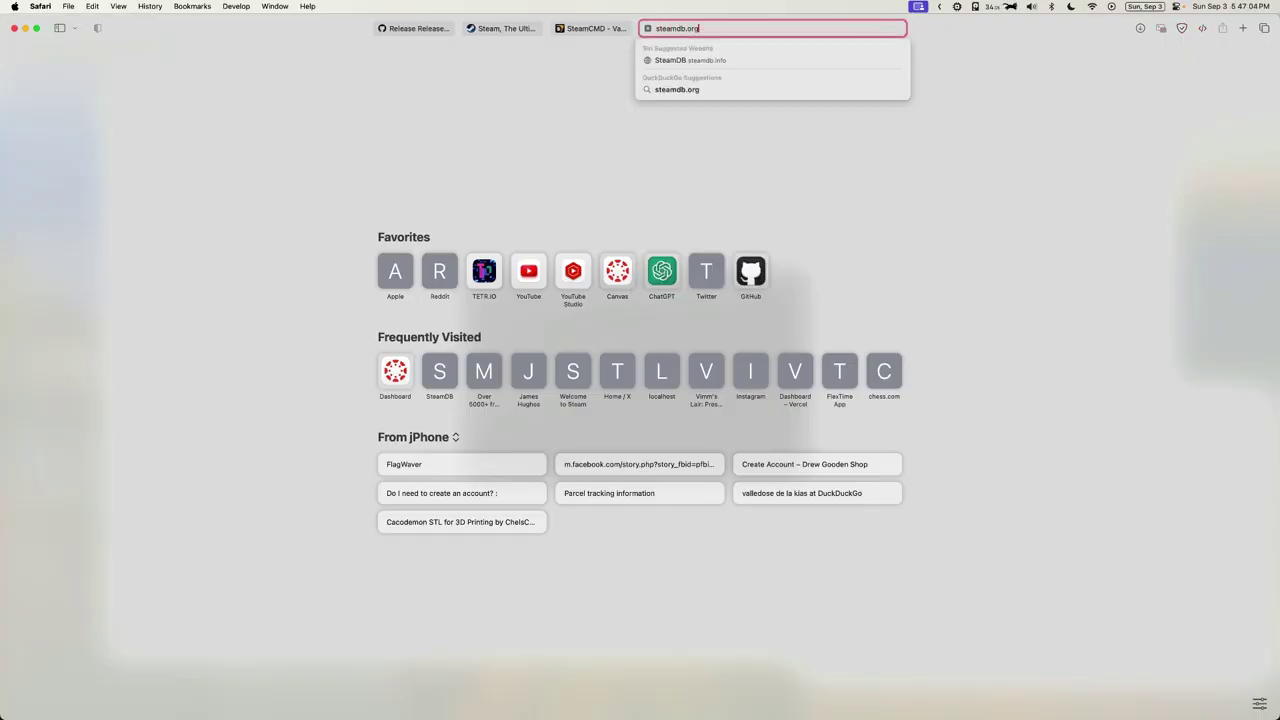
pyautogui.press('Return')
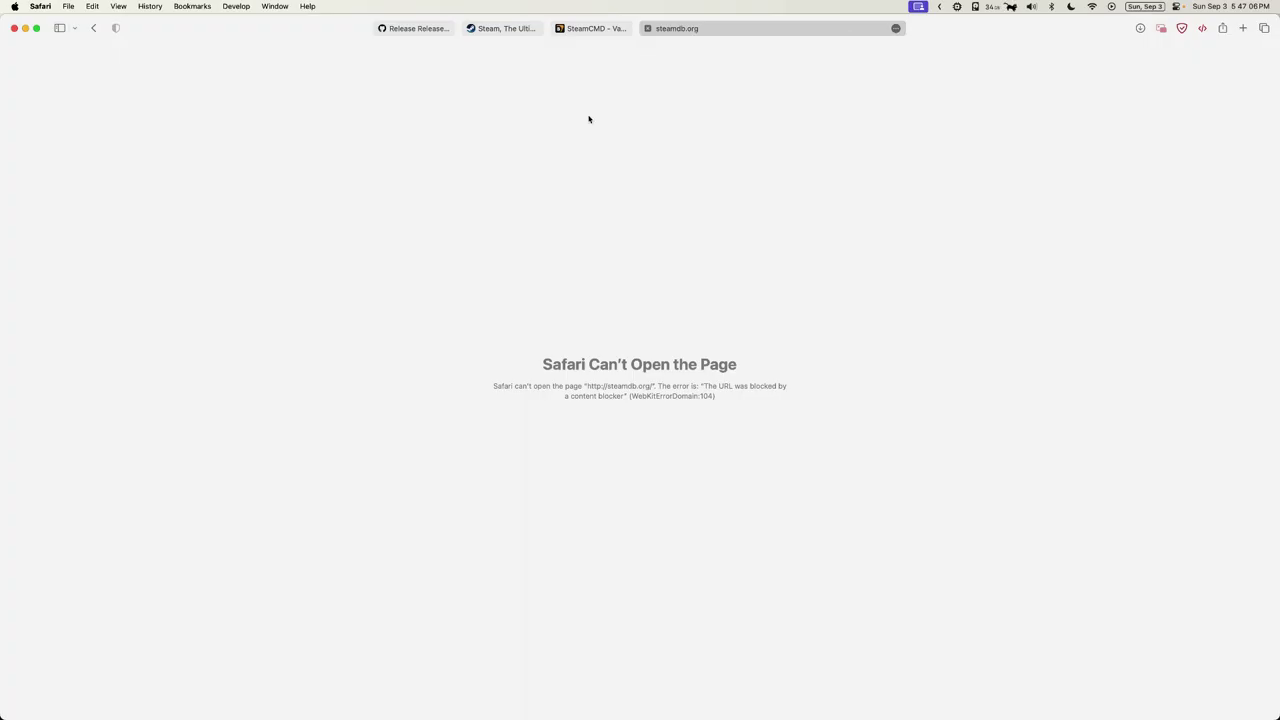
pyautogui.click(716, 30)
pyautogui.click(716, 30)
pyautogui.press('BackSpace')
pyautogui.press('BackSpace')
pyautogui.press('BackSpace')
pyautogui.write('i')
pyautogui.press('Return')
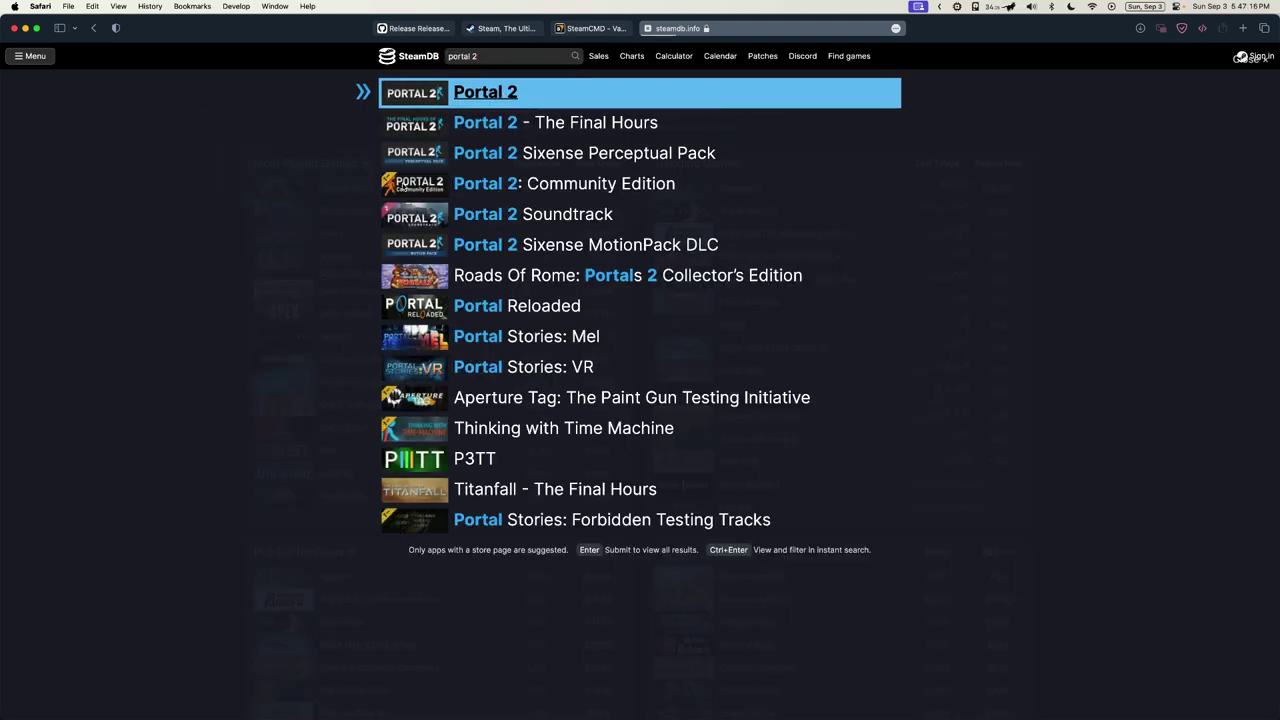
# - Open the Portal 2 page, copy App ID 620, and return to SteamCMD
pyautogui.press('Return')
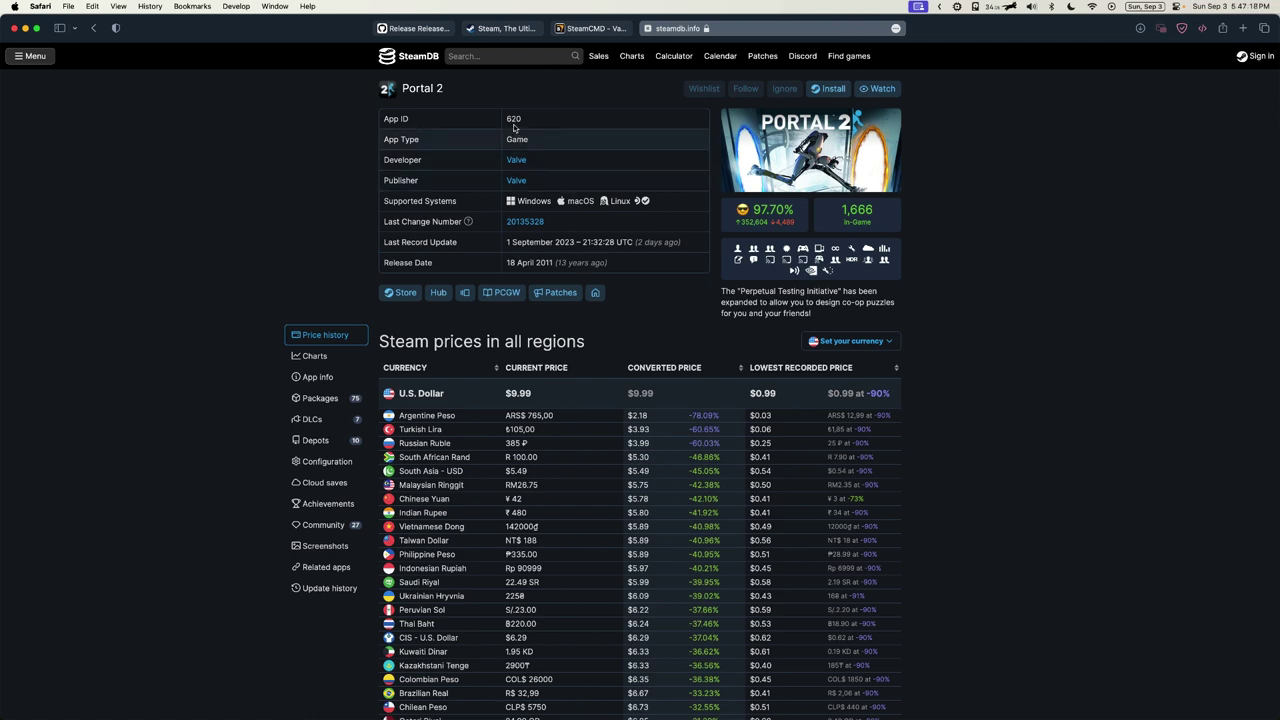
pyautogui.doubleClick(513, 121)
pyautogui.press('super+c')
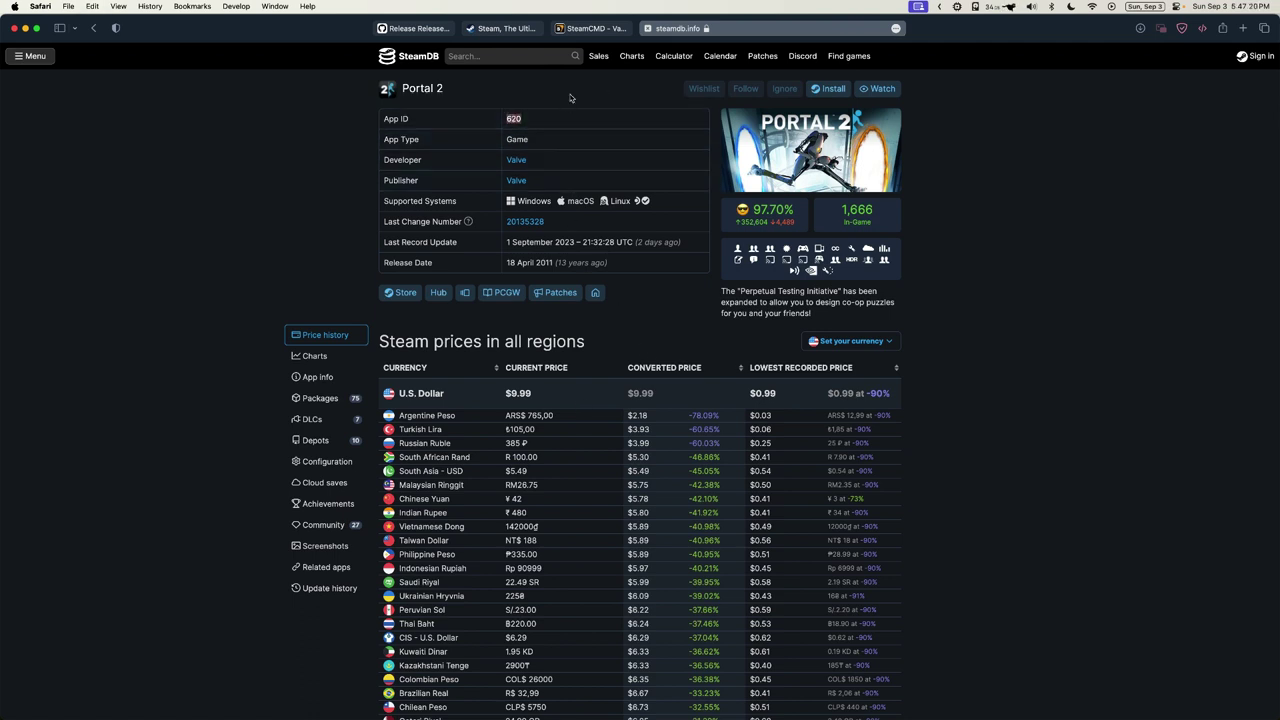
pyautogui.press('super+Tab')
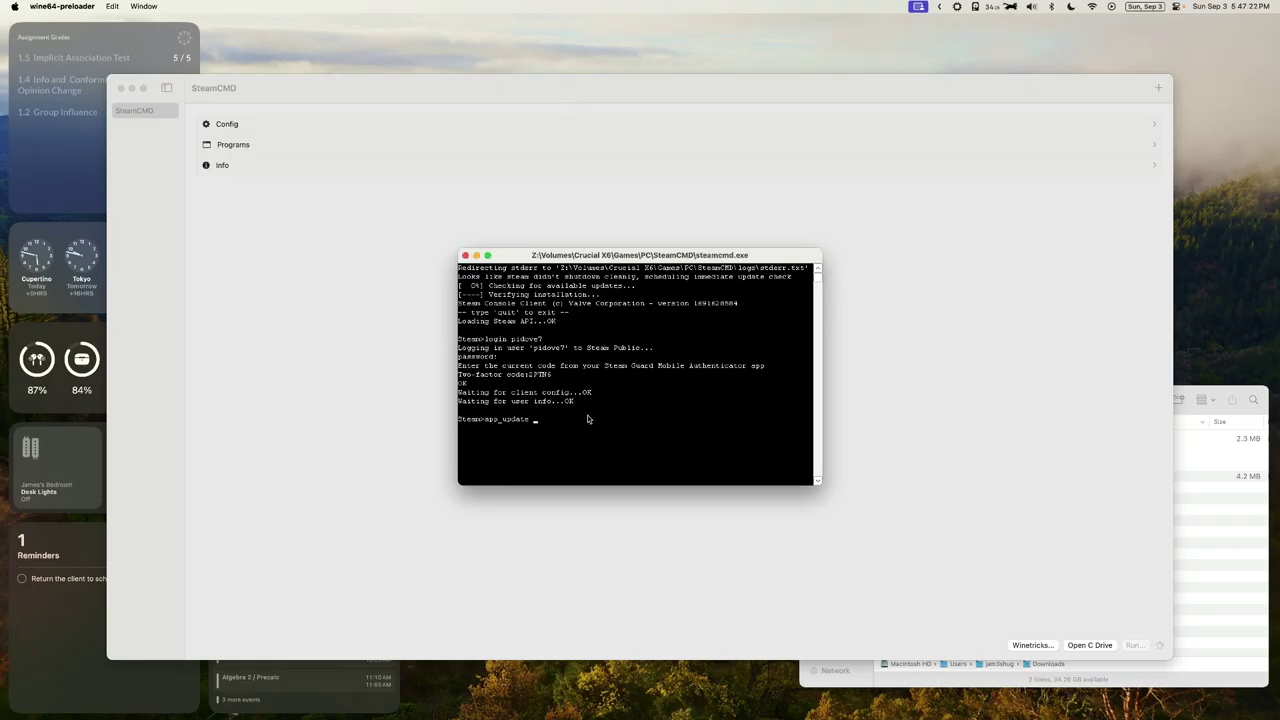
# - Paste 620 after app_update and run it, downloading Portal 2 until 'Success! App 620 fully installed'
pyautogui.press('super+v')
pyautogui.press('Return')
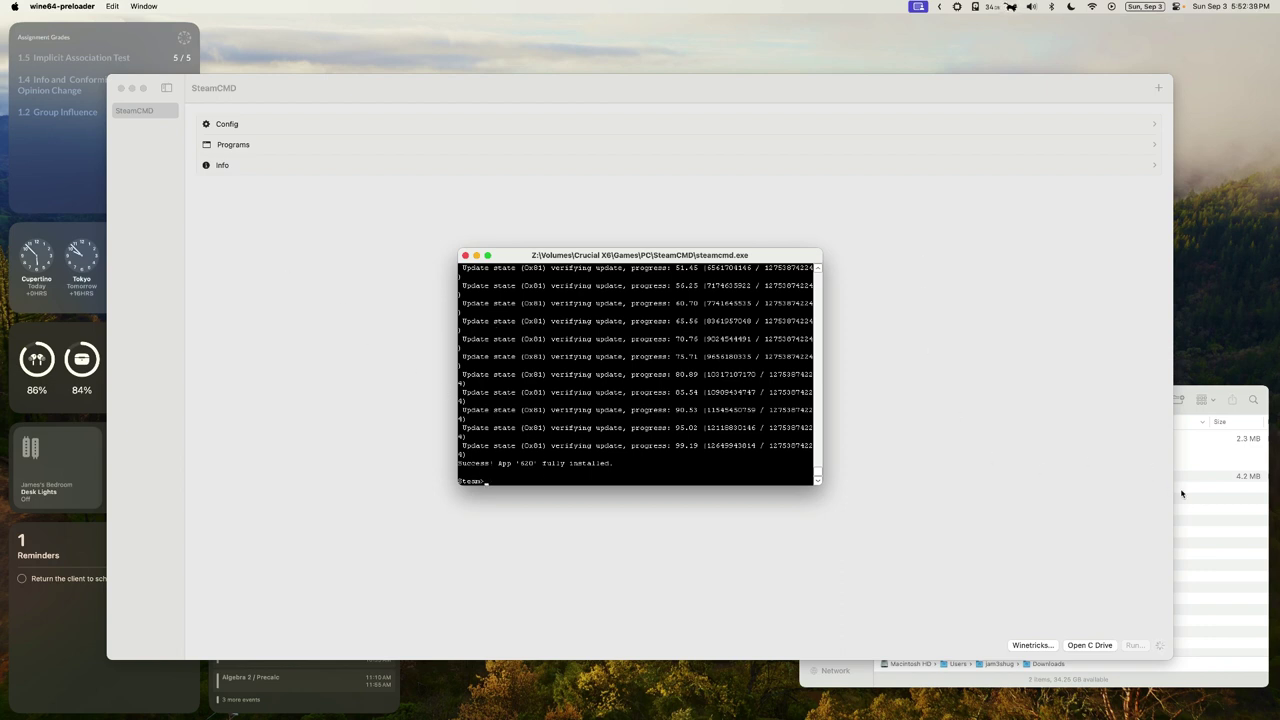
# - In Finder, browse Crucial X6 > Games > PC > SteamCMD > steamapps > common > Portal 2
pyautogui.click(1211, 503)
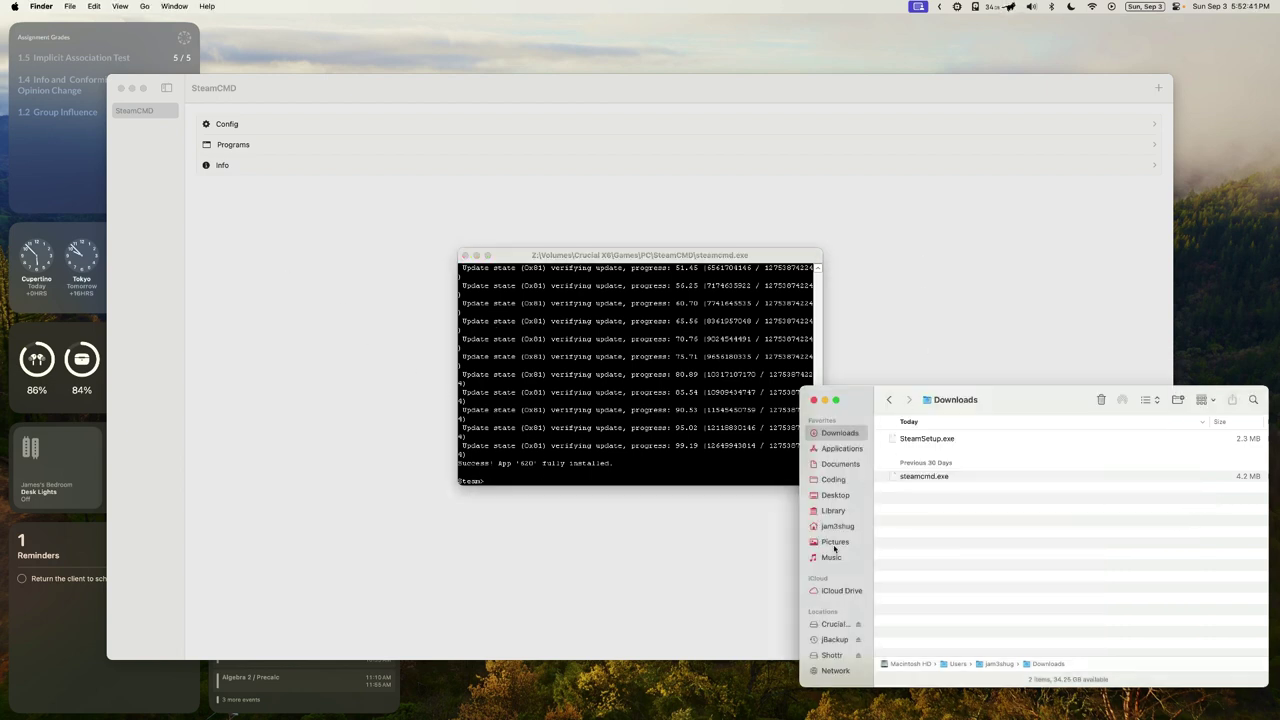
pyautogui.click(834, 624)
pyautogui.click(911, 440)
pyautogui.doubleClick(911, 440)
pyautogui.doubleClick(905, 449)
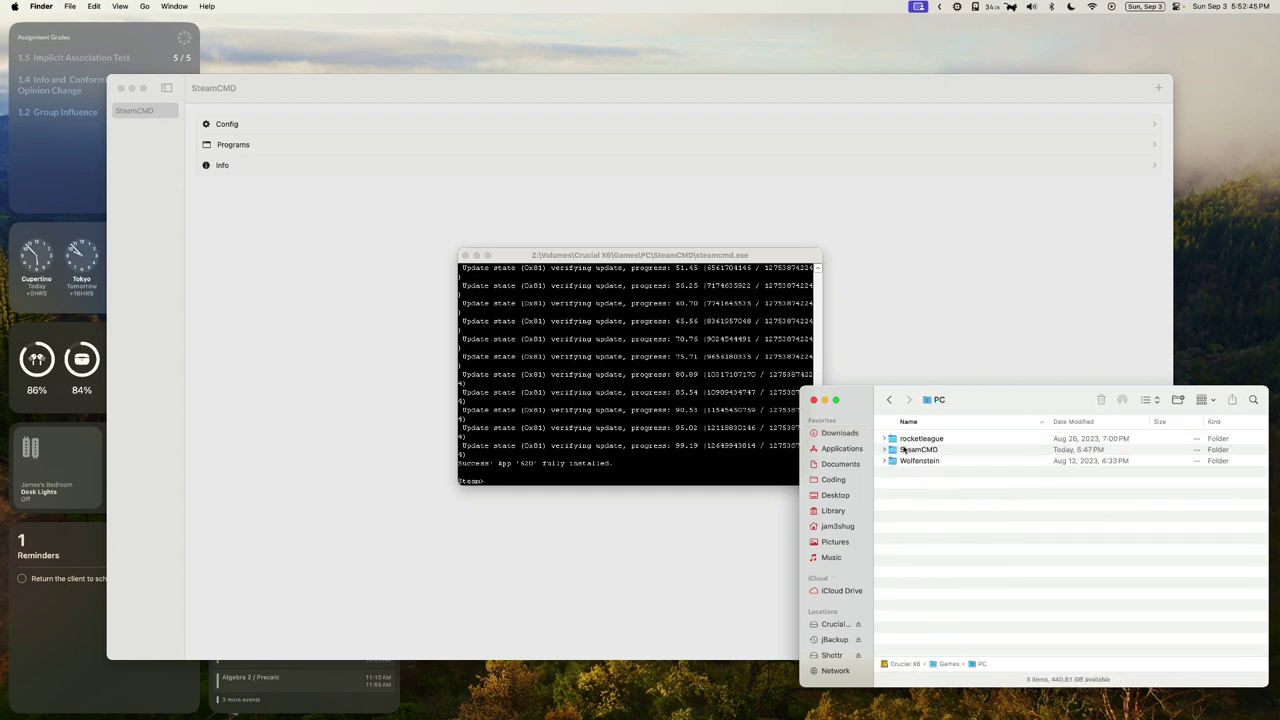
pyautogui.doubleClick(908, 449)
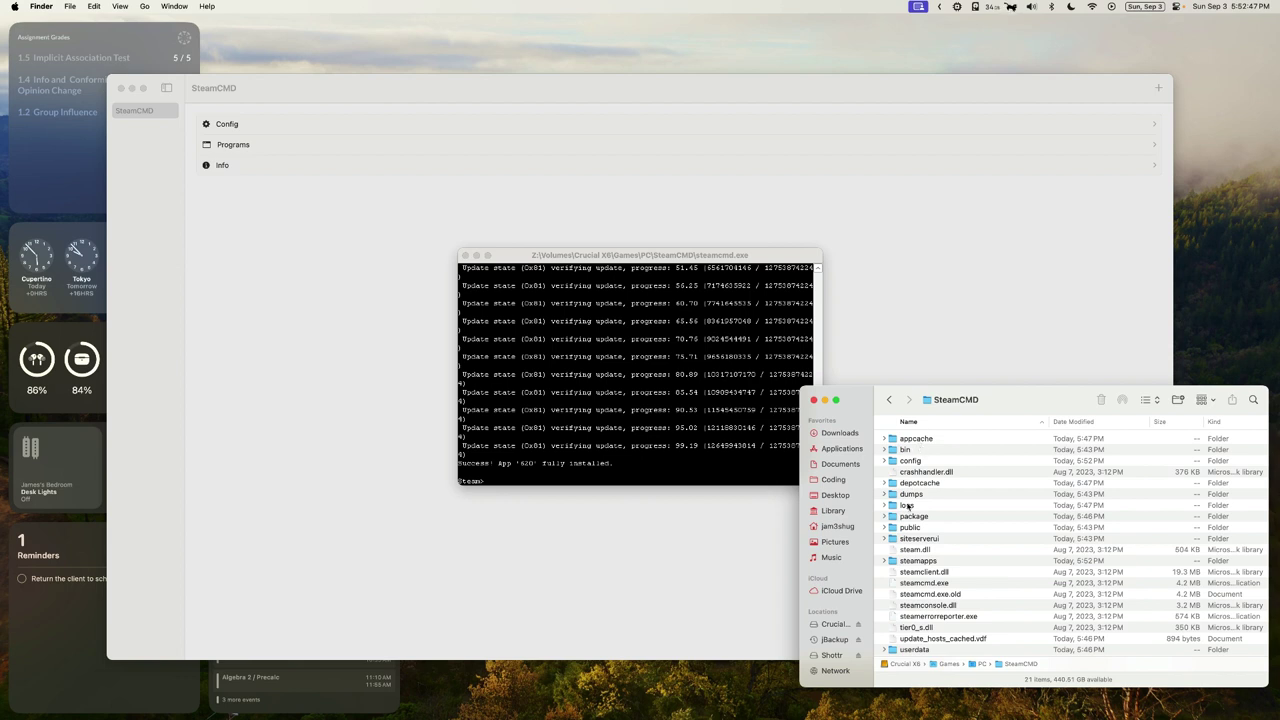
pyautogui.doubleClick(912, 561)
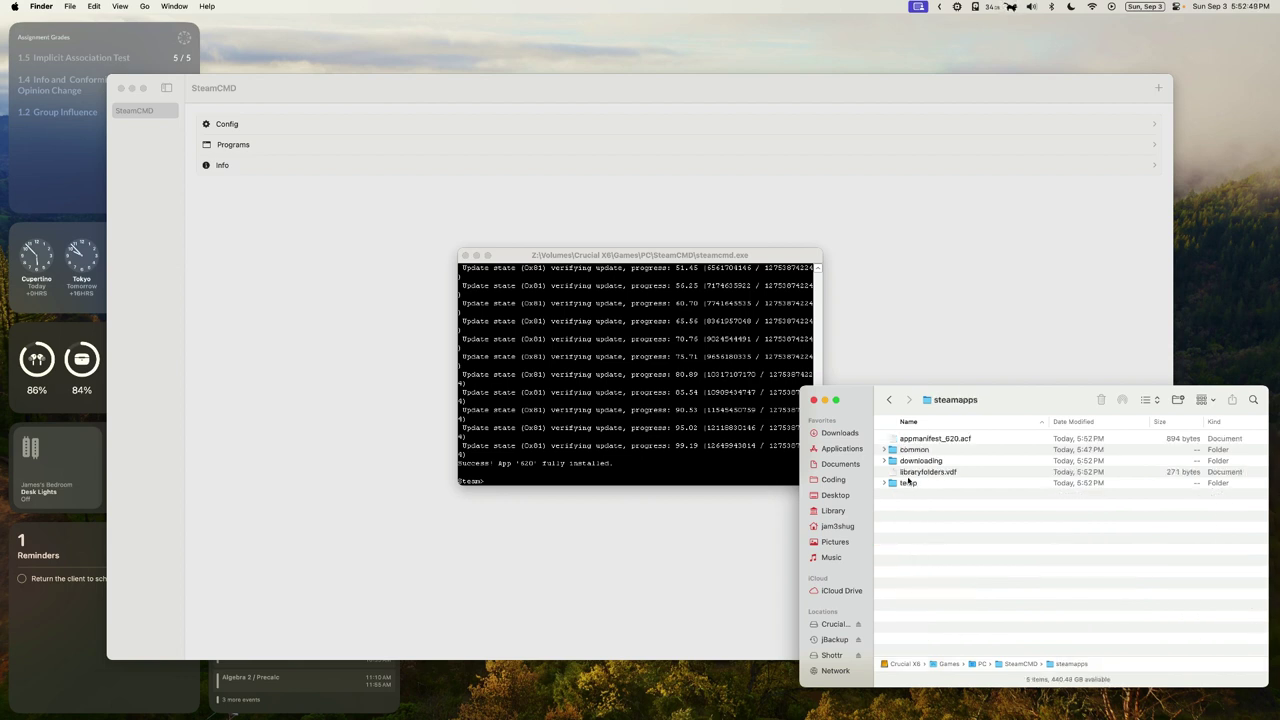
pyautogui.doubleClick(908, 450)
pyautogui.doubleClick(909, 440)
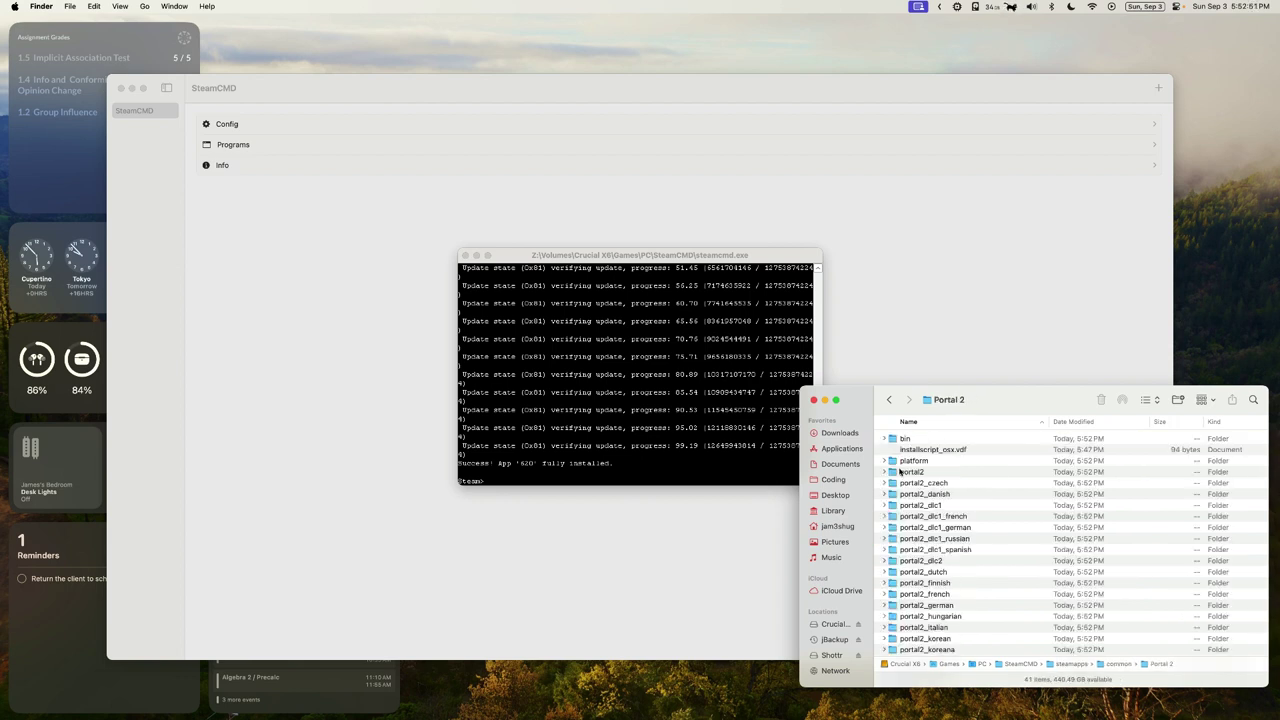
# - Check the Portal 2 files, then go back up three levels to the SteamCMD folder
pyautogui.scroll(-5, 984, 548)
pyautogui.scroll(5, 982, 546)
pyautogui.click(890, 400)
pyautogui.click(890, 400)
pyautogui.click(890, 400)
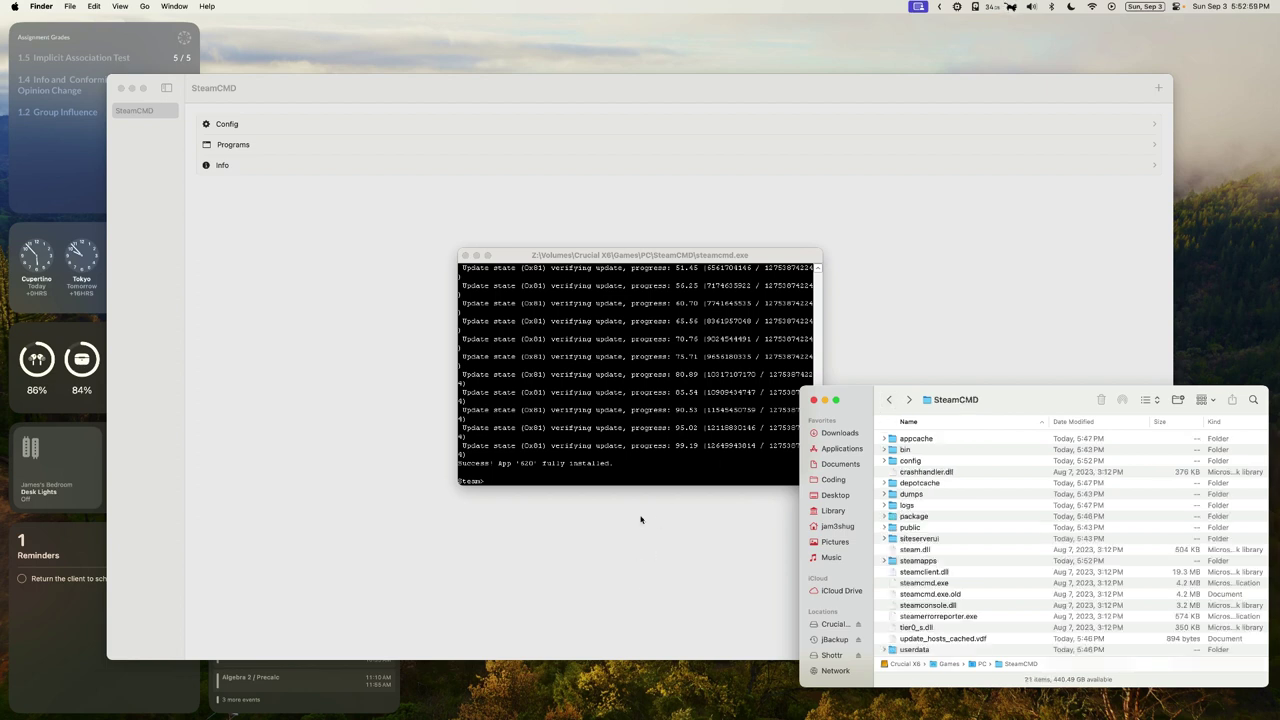
# - Run 'app_run 620' at the Steam> prompt in the SteamCMD console
pyautogui.click(655, 458)
pyautogui.write('app_run 620')
pyautogui.press('BackSpace')
pyautogui.write('20')
pyautogui.press('Return')
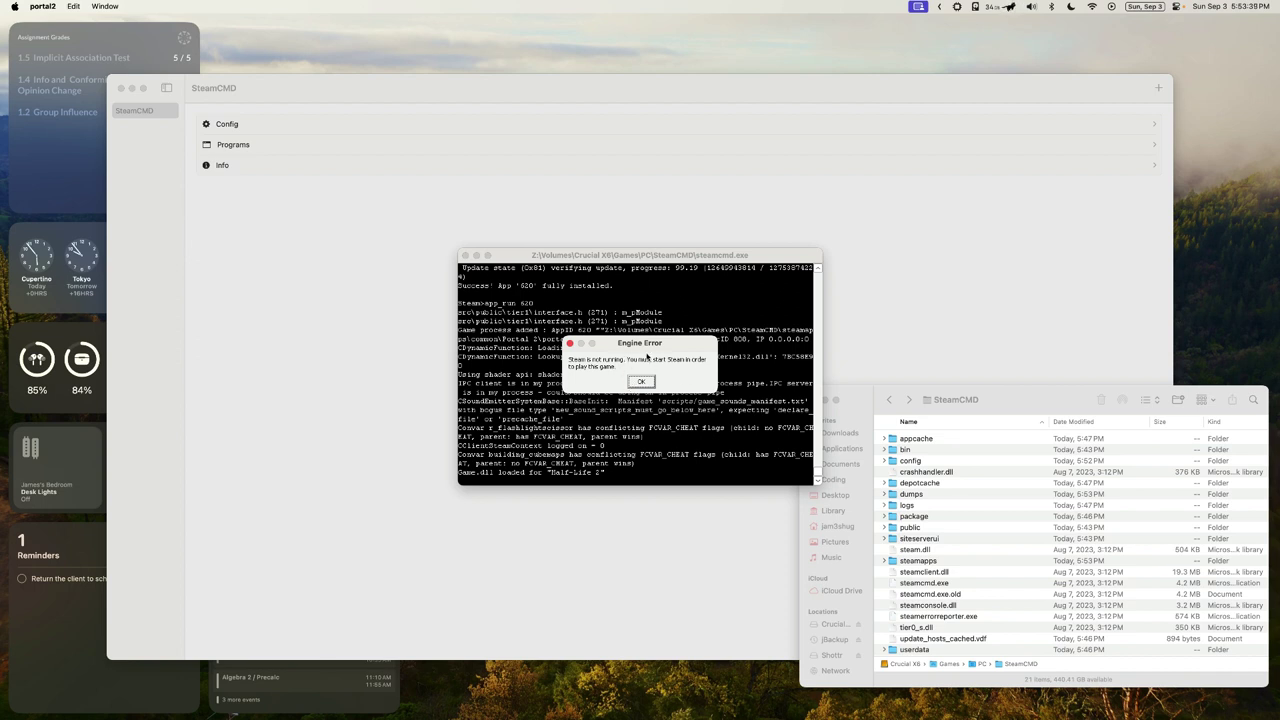
# - Dismiss the Steam-not-running Engine Error and quit the conhost console
pyautogui.click(631, 381)
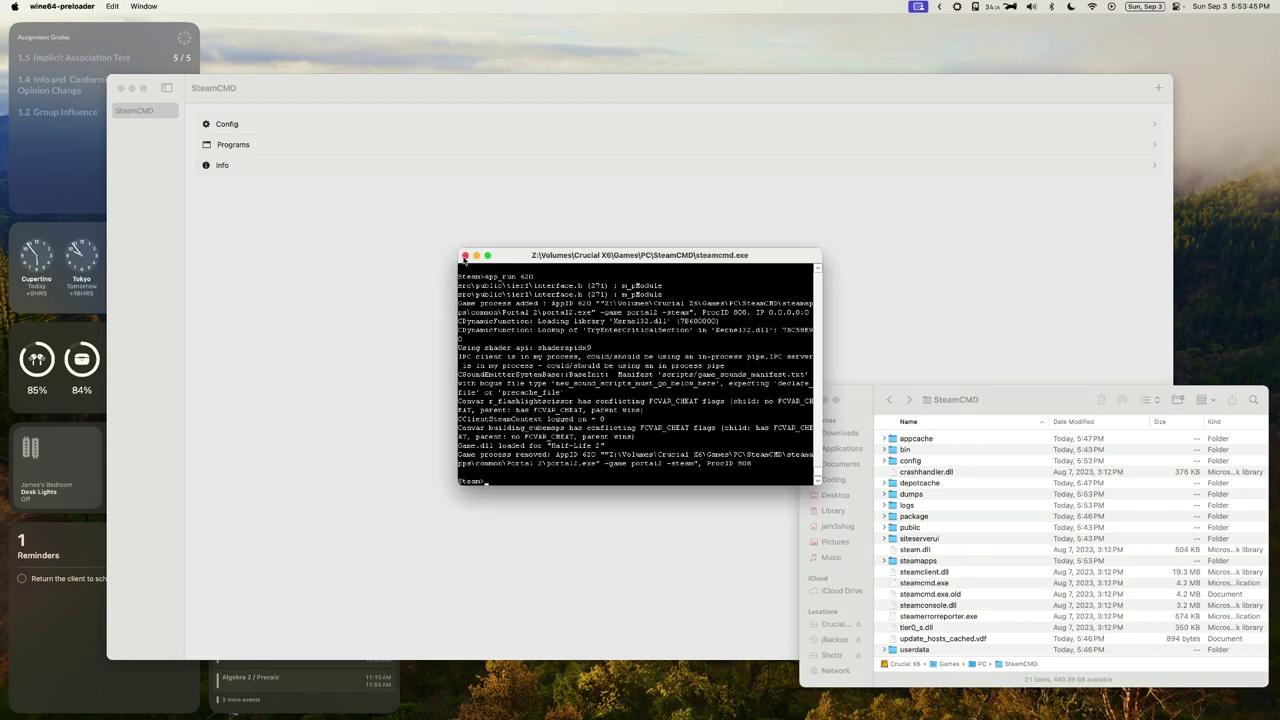
pyautogui.click(62, 6)
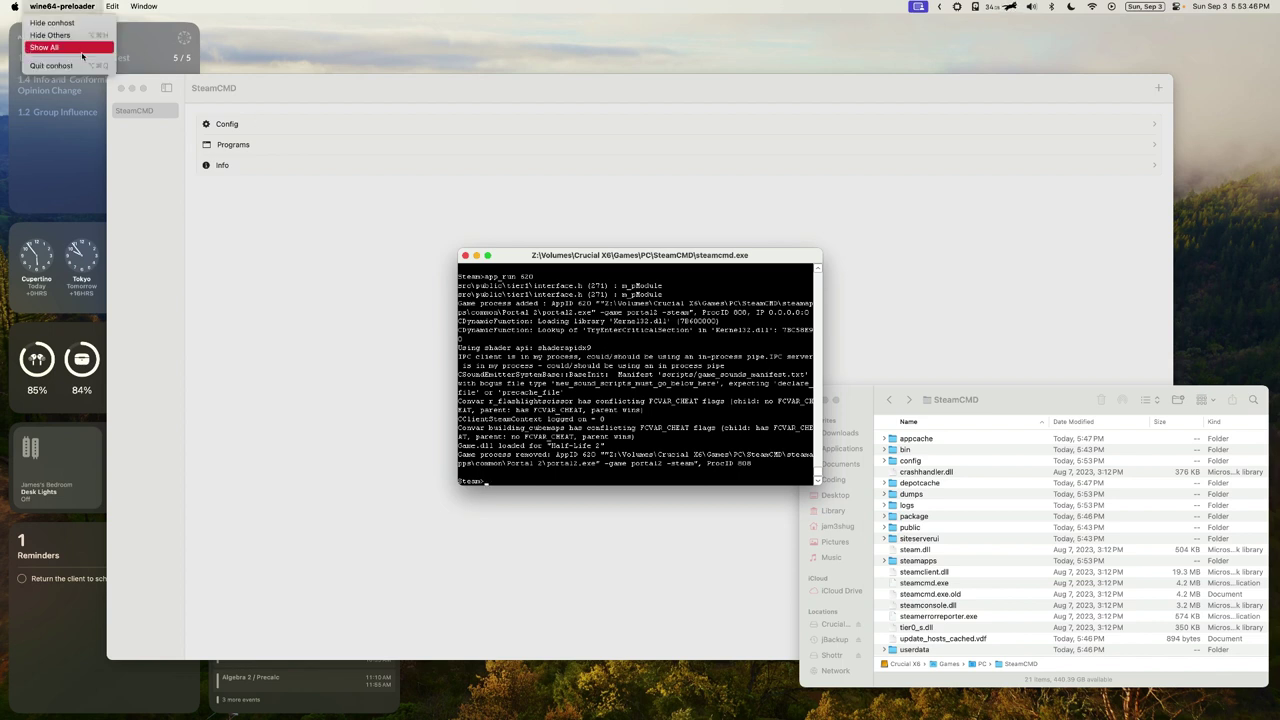
pyautogui.click(82, 65)
# - Create a Whisky bottle named 'Steam' with its path set to Crucial X6 > Whisky
pyautogui.click(300, 208)
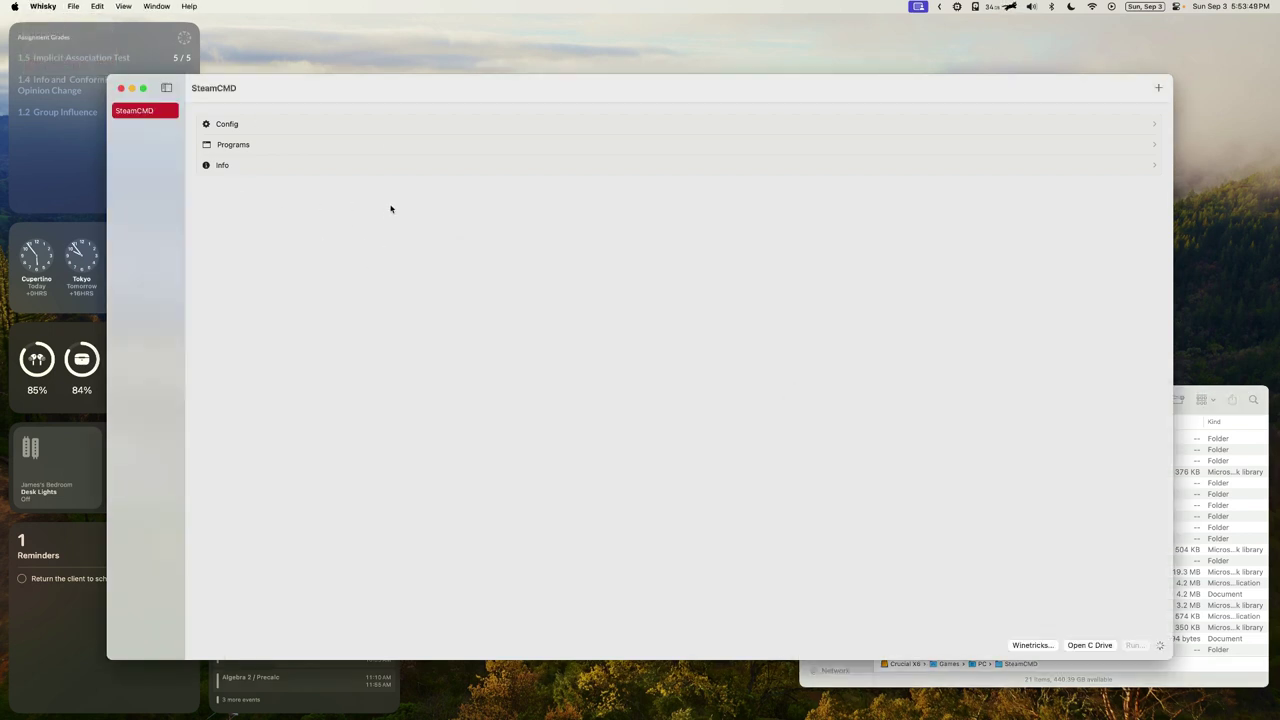
pyautogui.click(1158, 88)
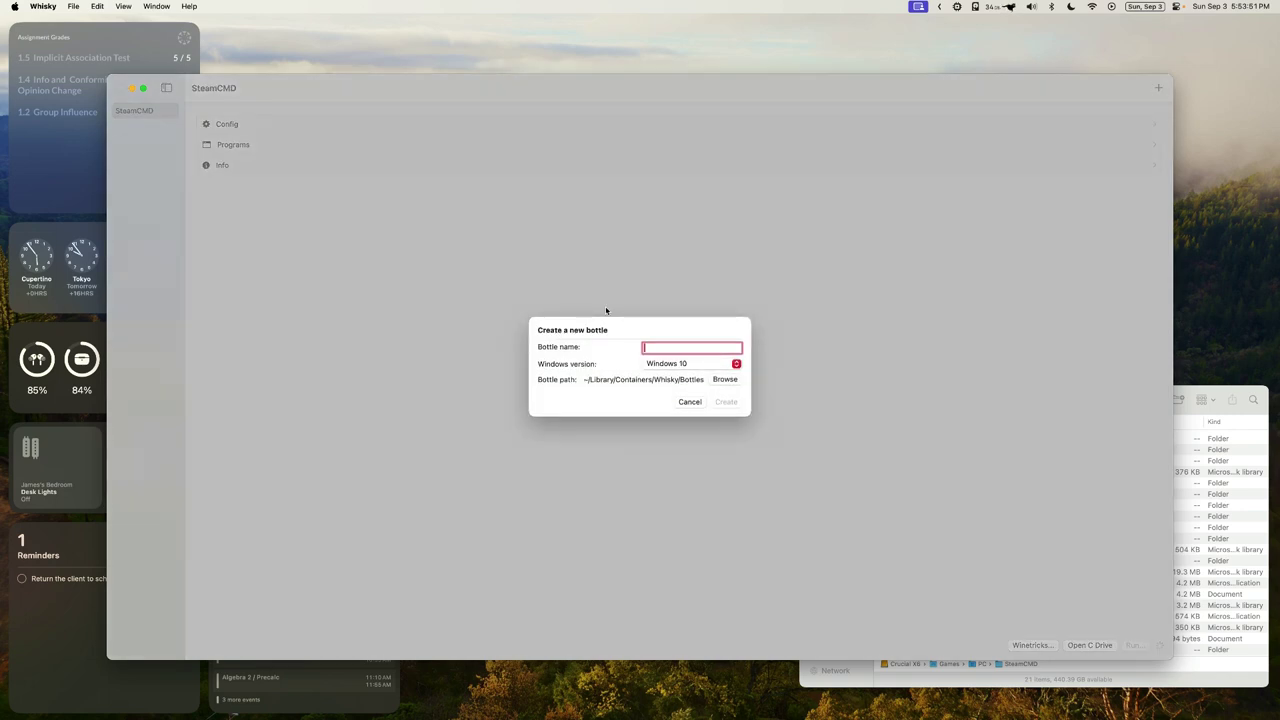
pyautogui.write('Steam')
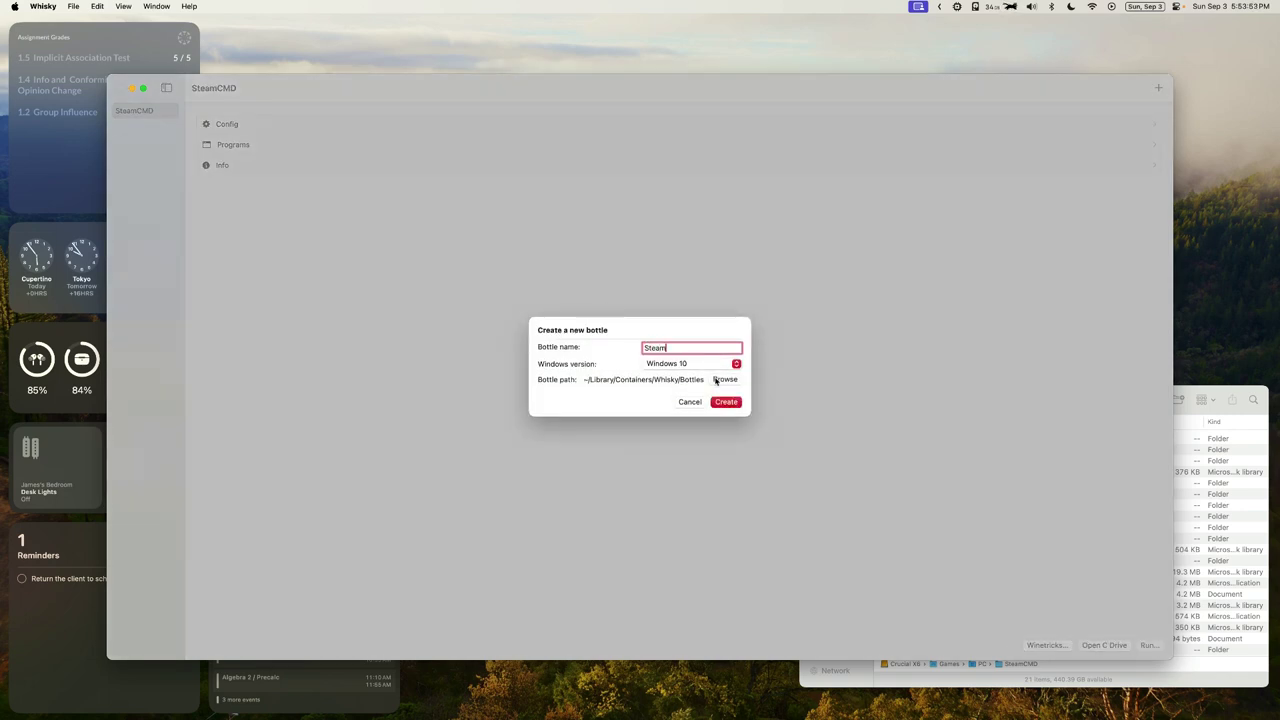
pyautogui.click(722, 380)
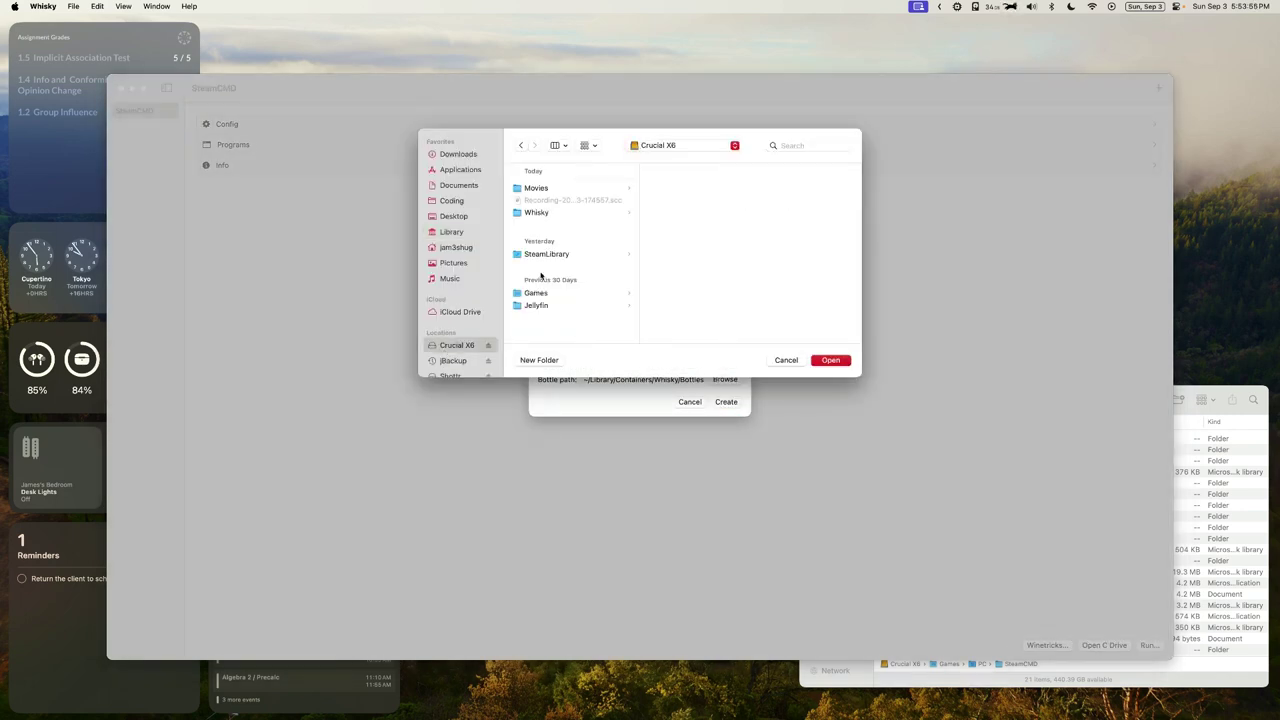
pyautogui.click(583, 212)
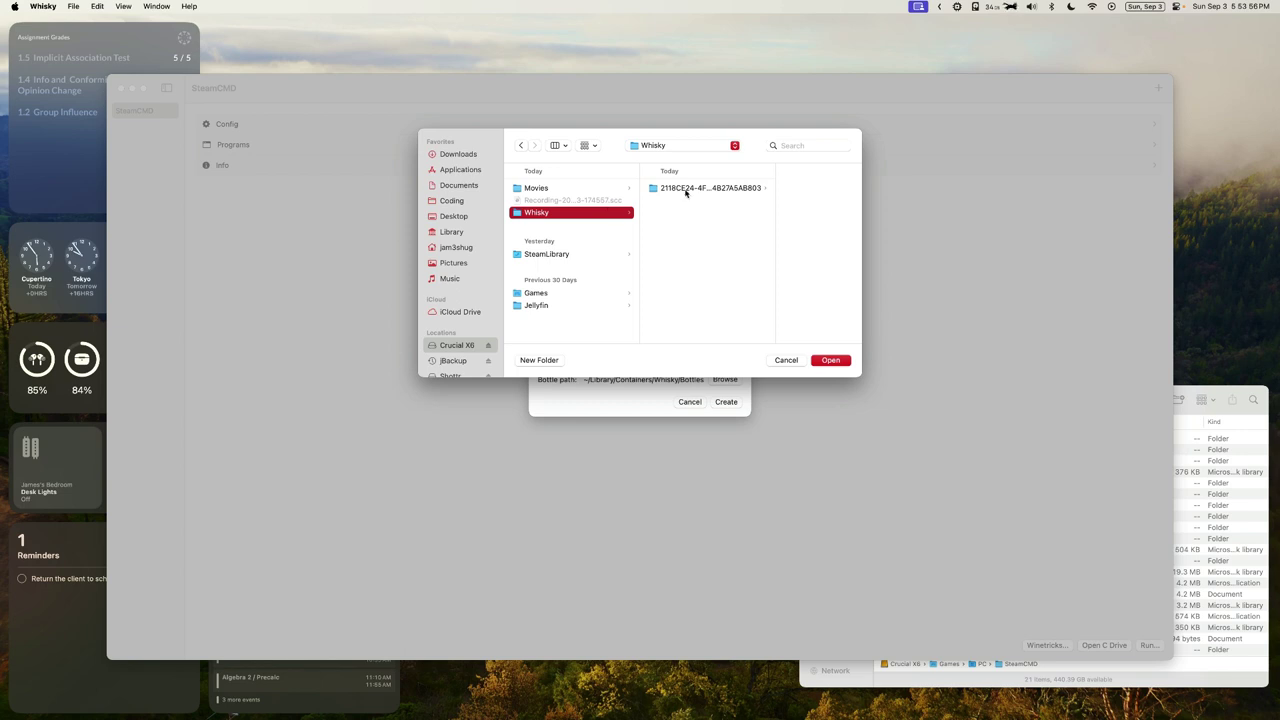
pyautogui.click(828, 359)
pyautogui.click(726, 402)
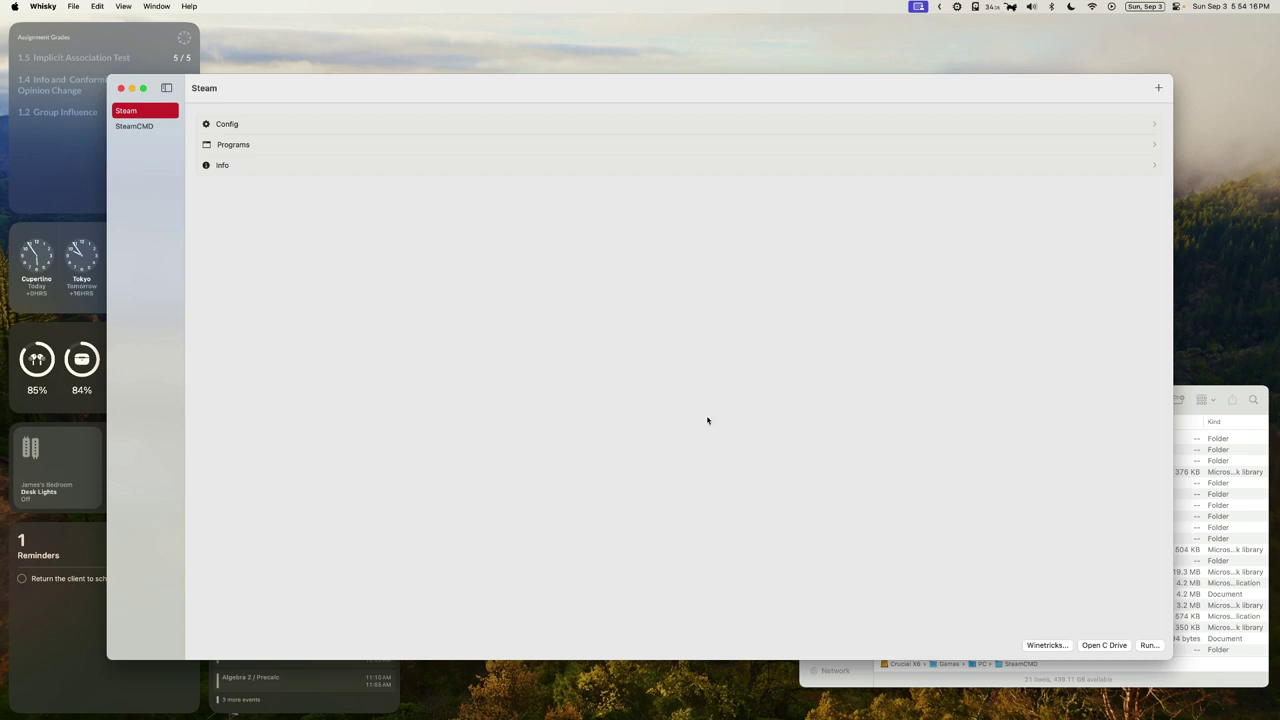
# - Run SteamSetup.exe from Downloads inside the Steam bottle
pyautogui.click(1149, 647)
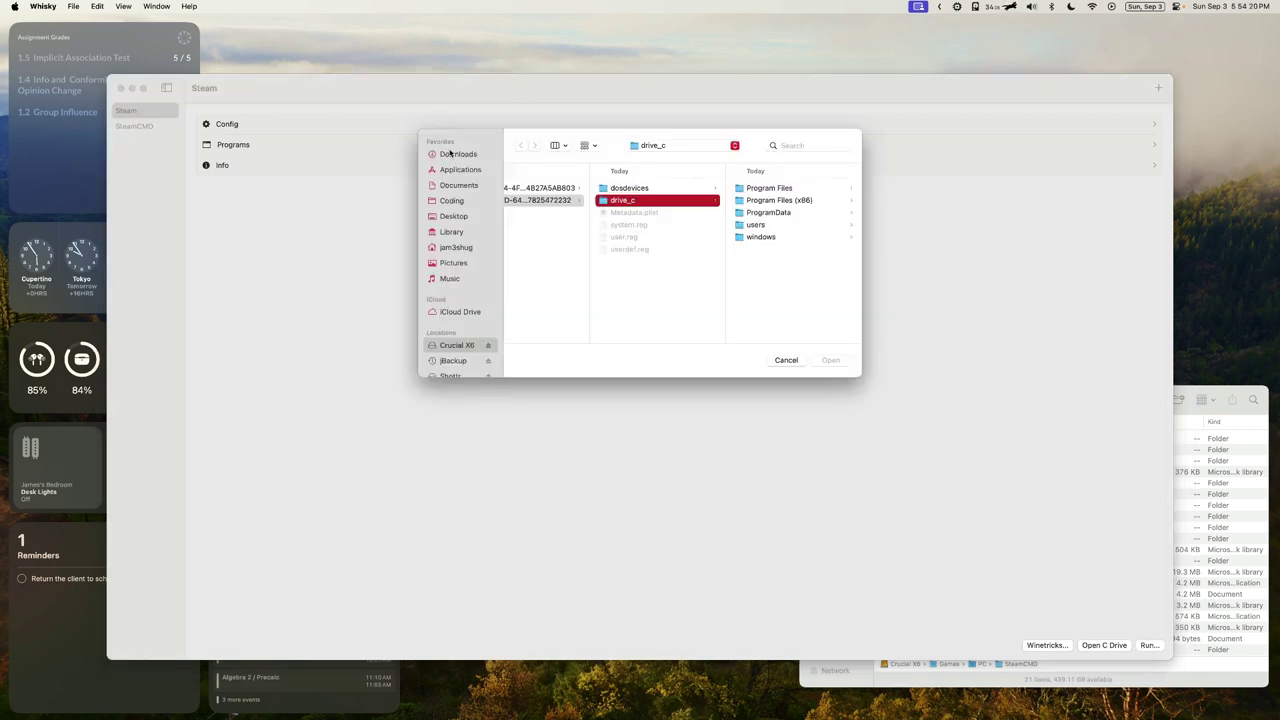
pyautogui.click(450, 153)
pyautogui.click(566, 190)
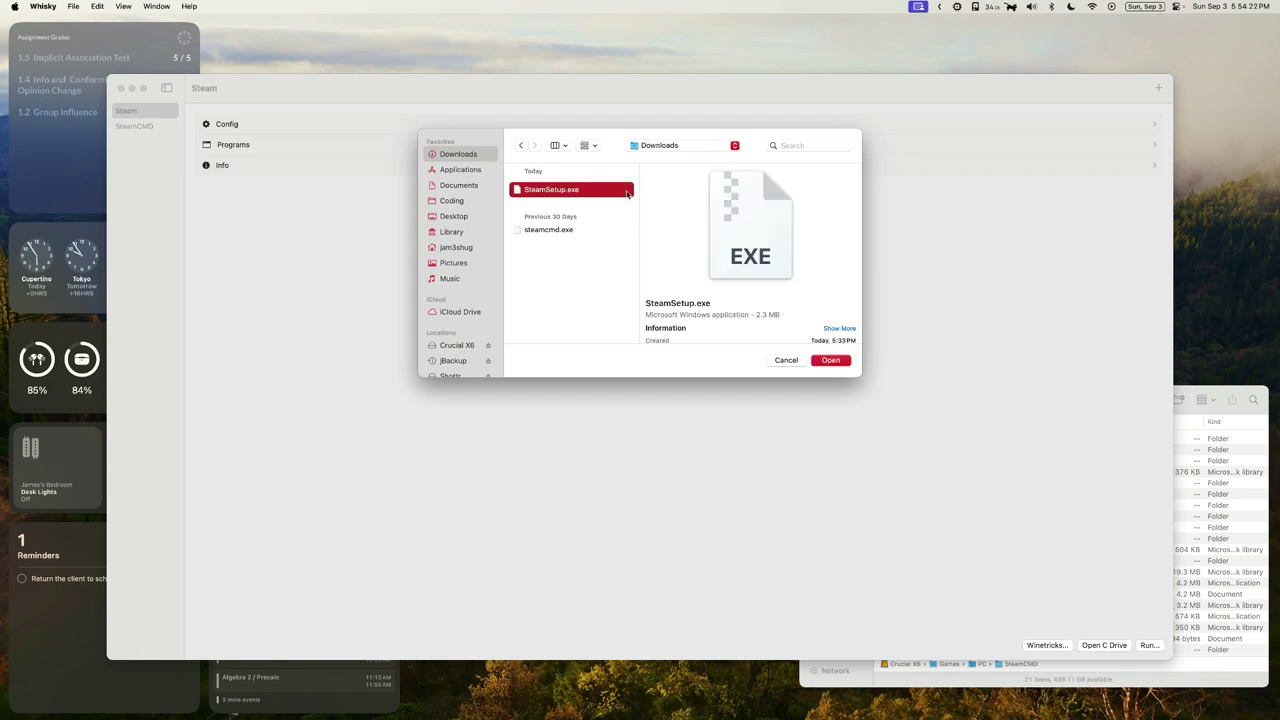
pyautogui.click(814, 363)
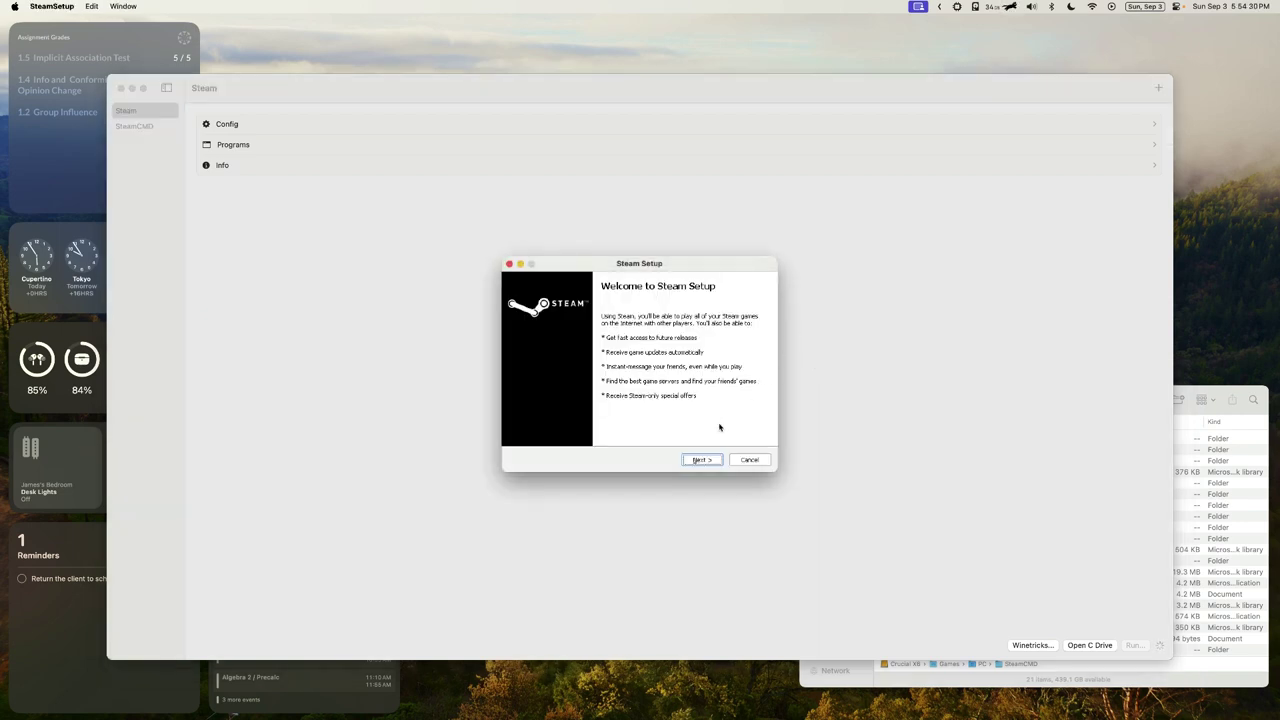
# - Complete Steam Setup in English to the default folder, finishing with Run Steam checked
pyautogui.click(703, 460)
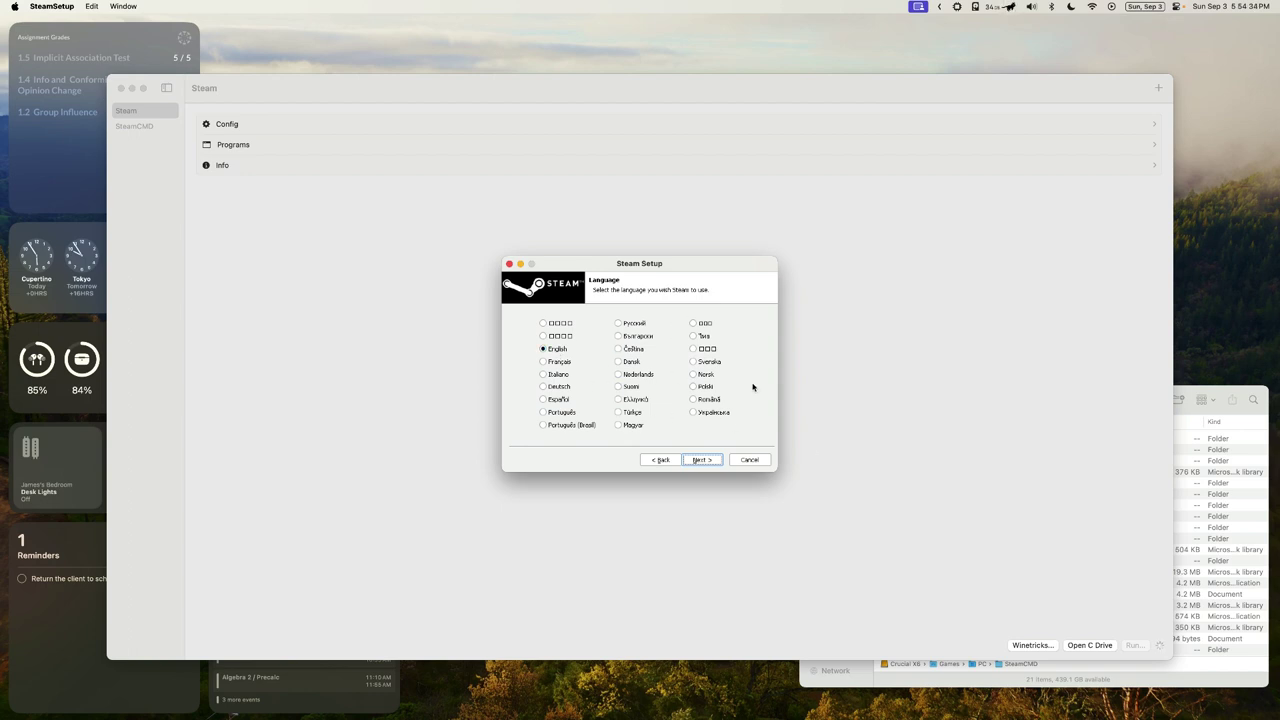
pyautogui.click(714, 462)
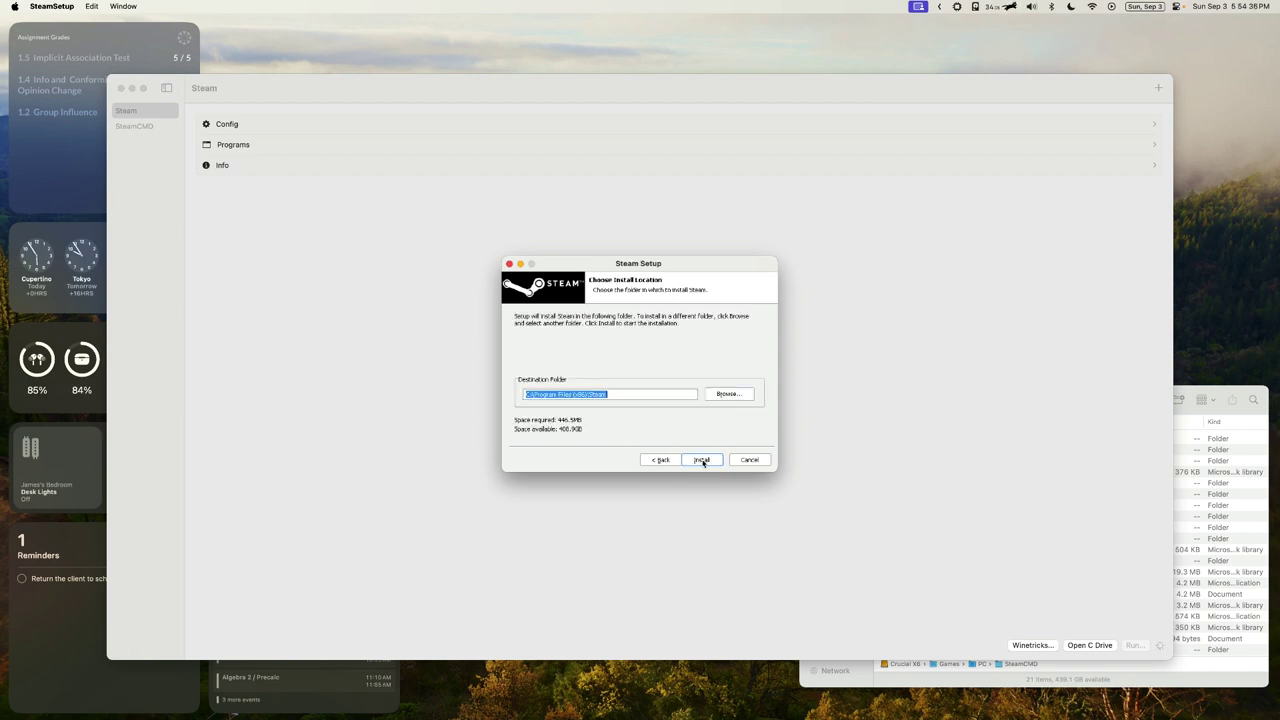
pyautogui.click(702, 461)
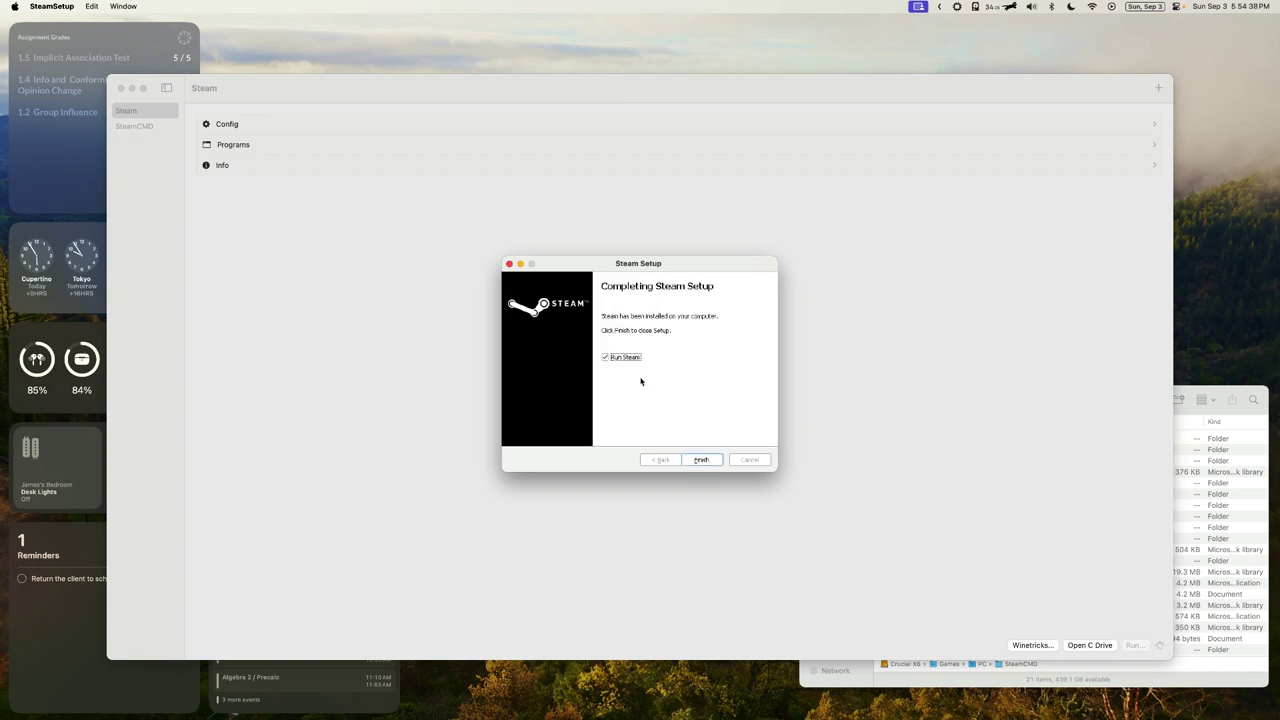
pyautogui.click(704, 460)
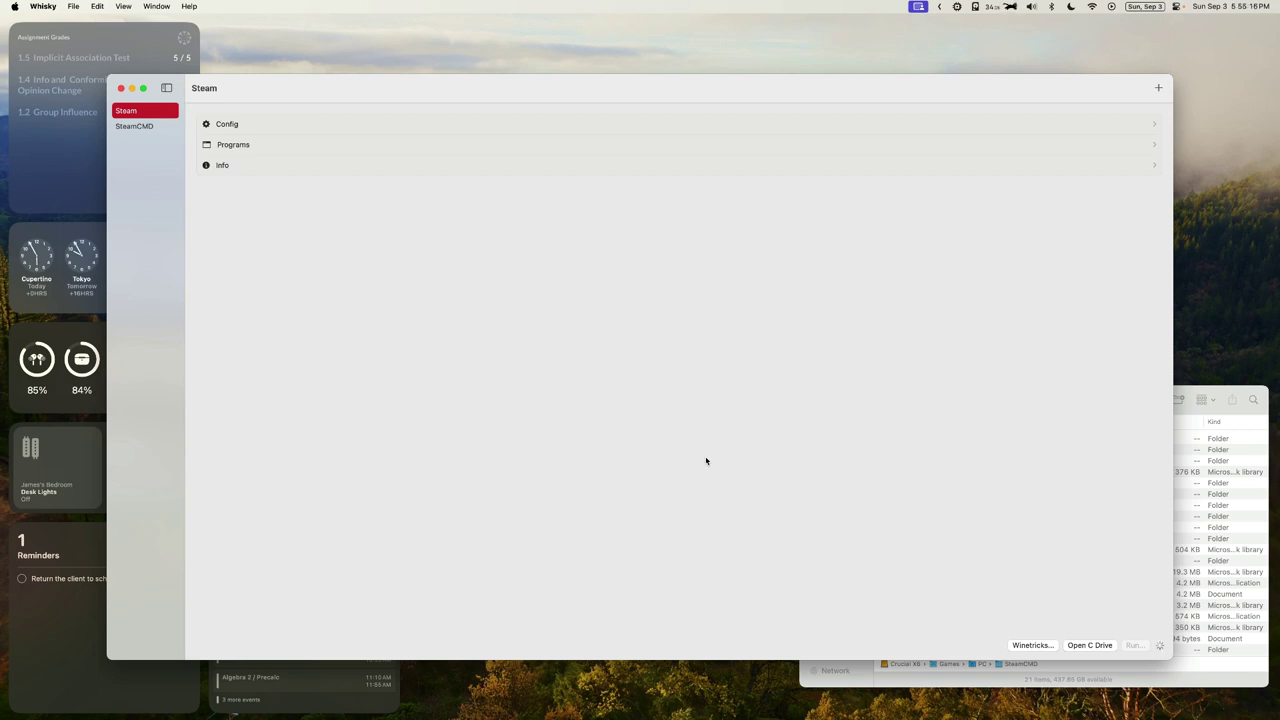
# - Wait for the Steam updater to finish and the signed-in client with friends list to open
pyautogui.moveTo(1275, 465)
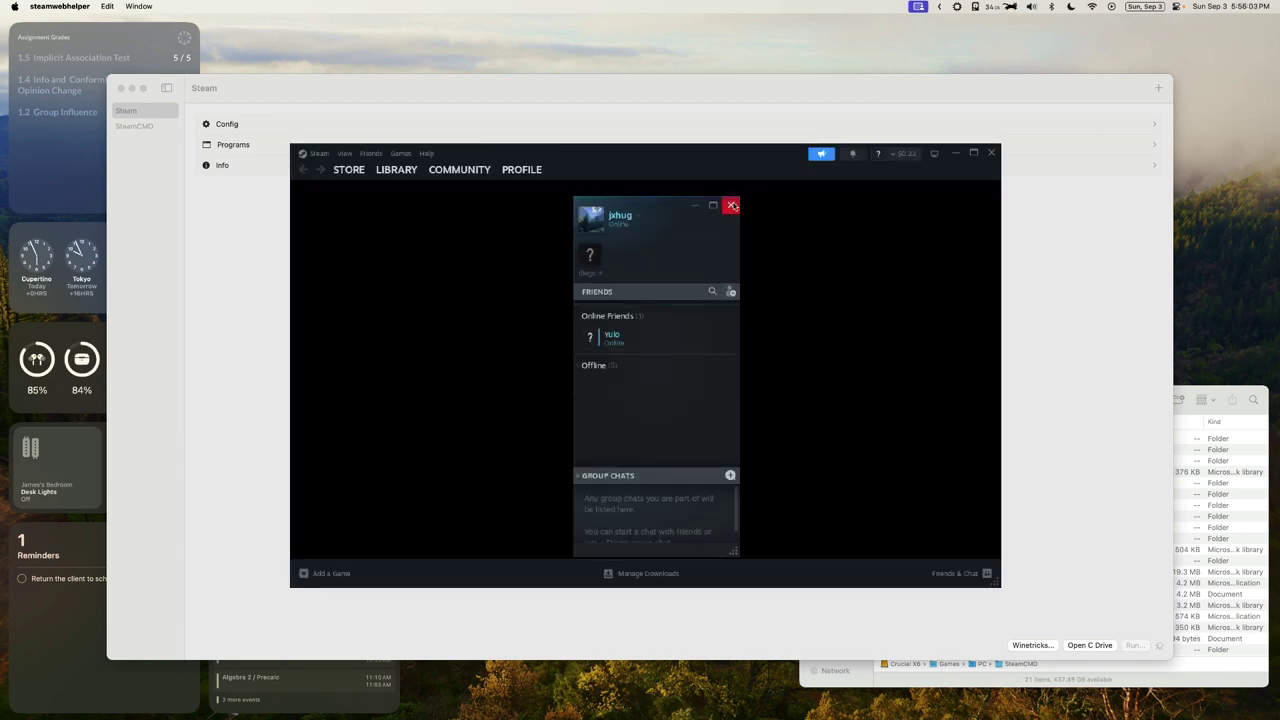
# - Show the Steam library filtered to installed games, which reports 'Nothing matches this view filter'
pyautogui.click(380, 170)
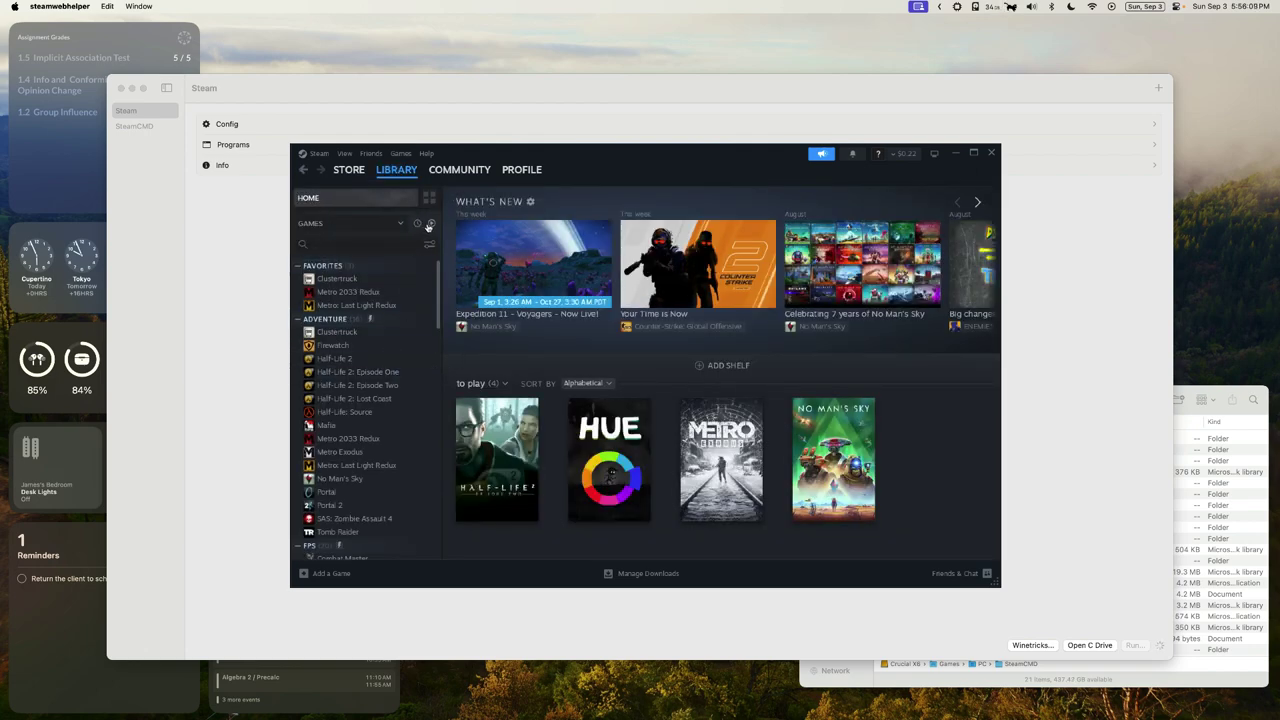
pyautogui.click(430, 224)
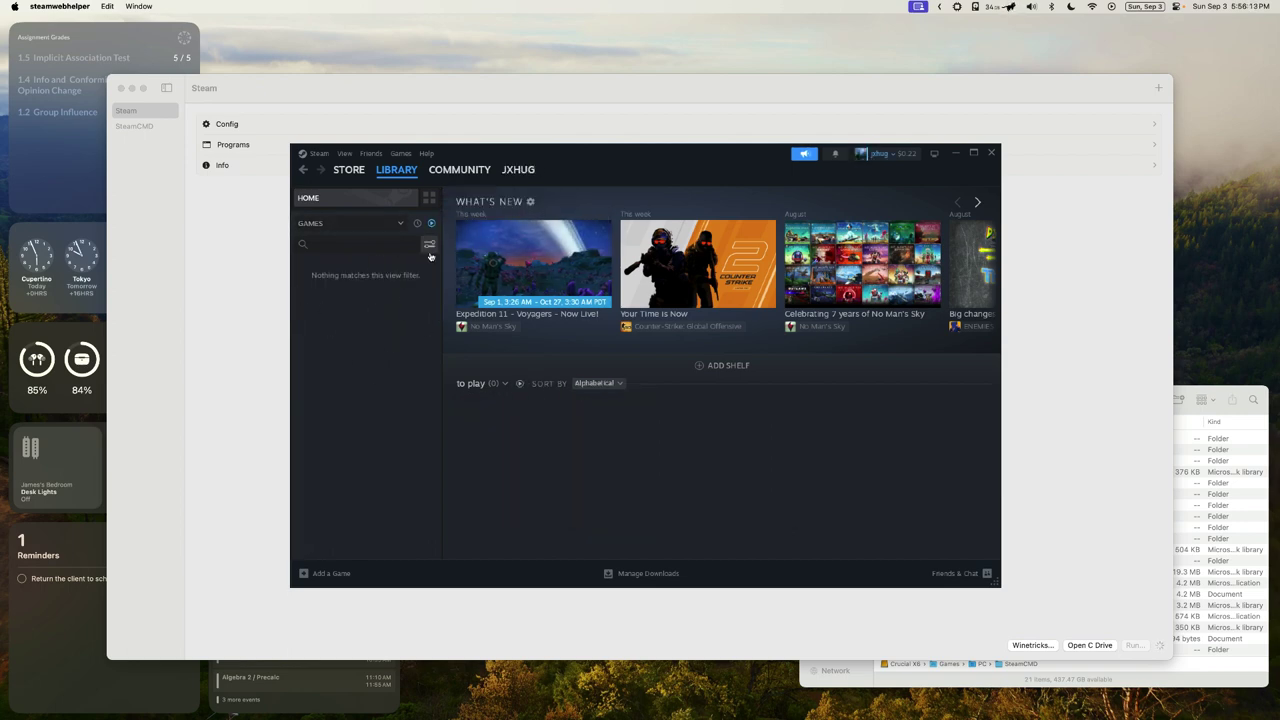
pyautogui.click(316, 158)
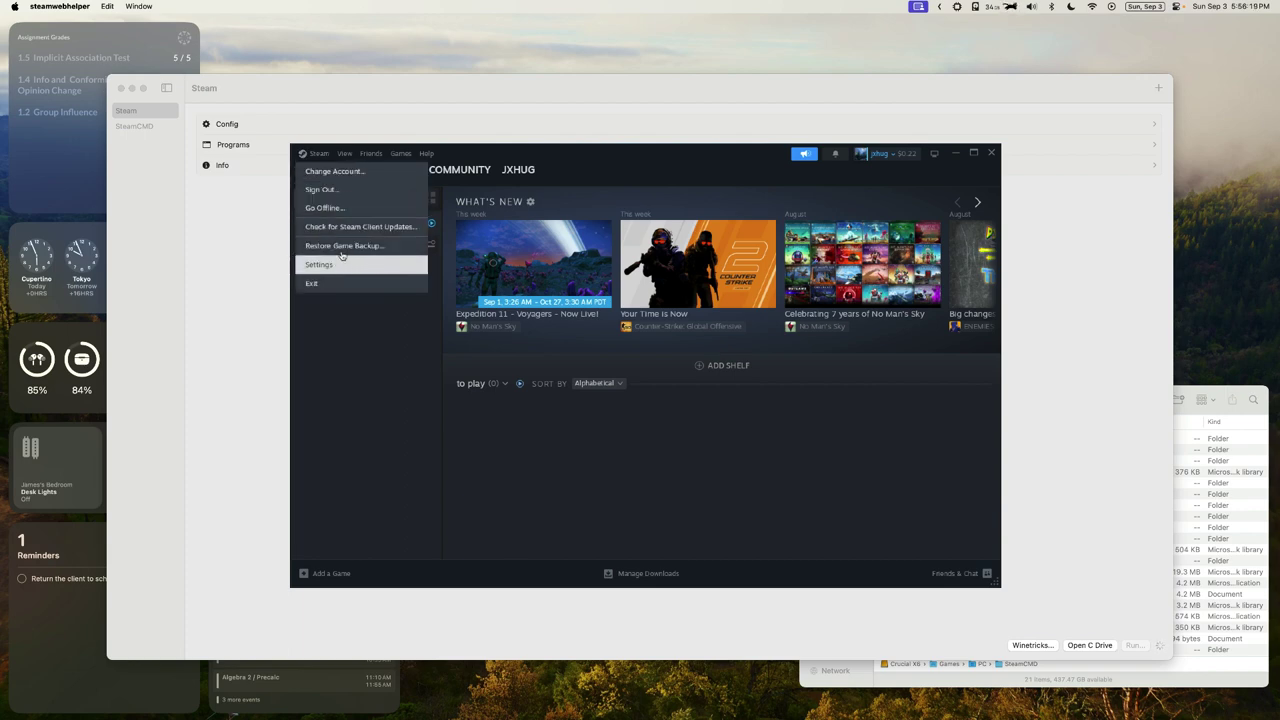
# - Open Steam Settings on the Storage page and start adding a library folder to Local Drive (C:)
pyautogui.click(310, 157)
pyautogui.click(310, 157)
pyautogui.click(374, 266)
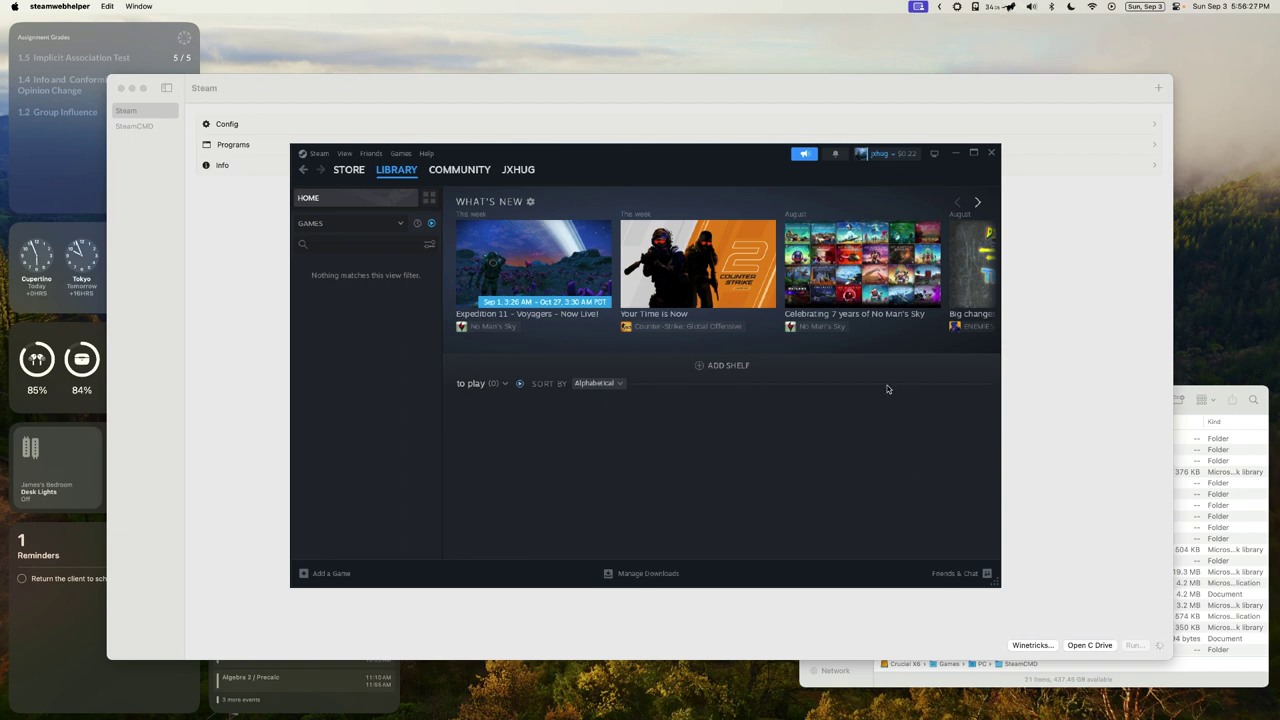
pyautogui.press('super+comma')
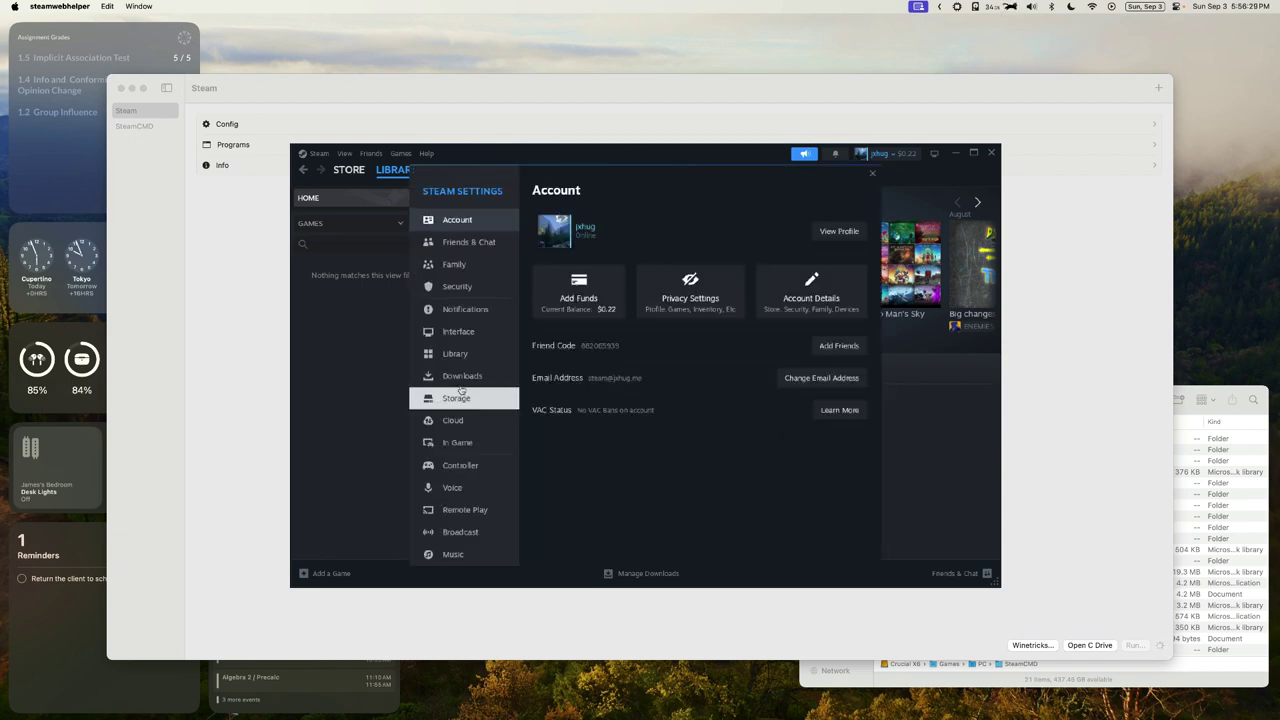
pyautogui.click(470, 399)
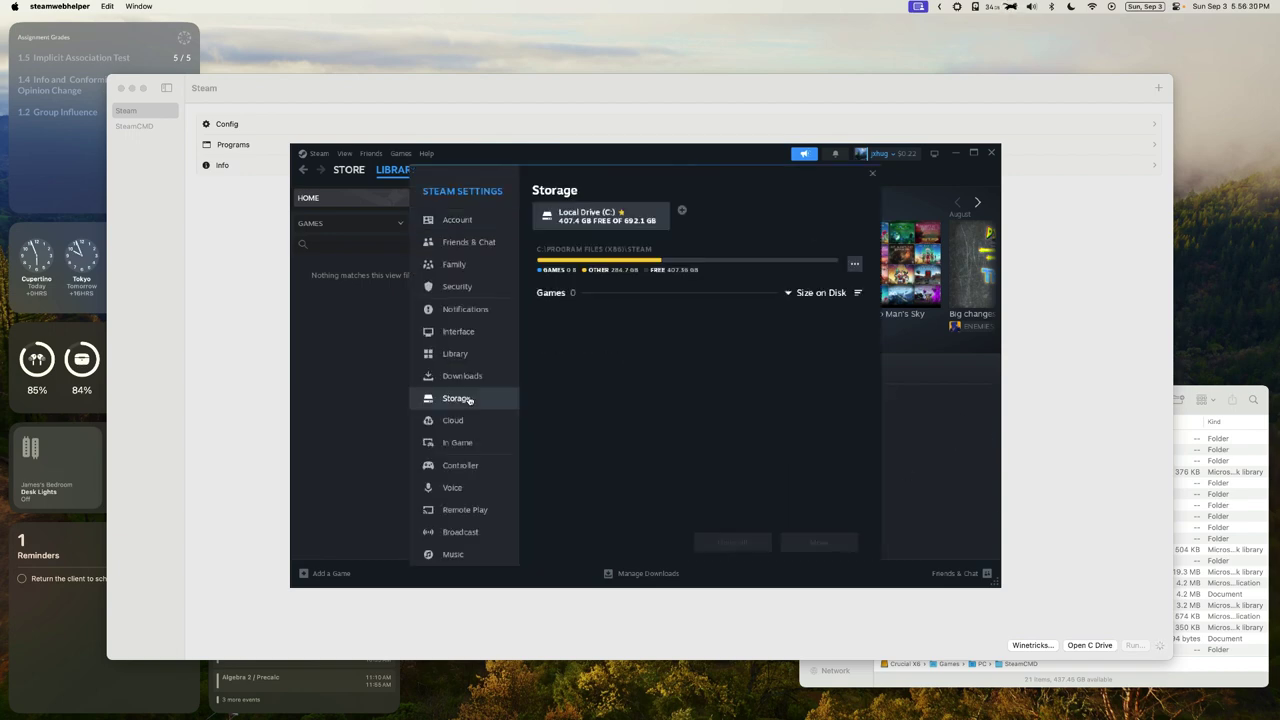
# - Add /Volumes/Crucial X6/Games/PC/SteamCMD as a Steam library folder
pyautogui.click(681, 209)
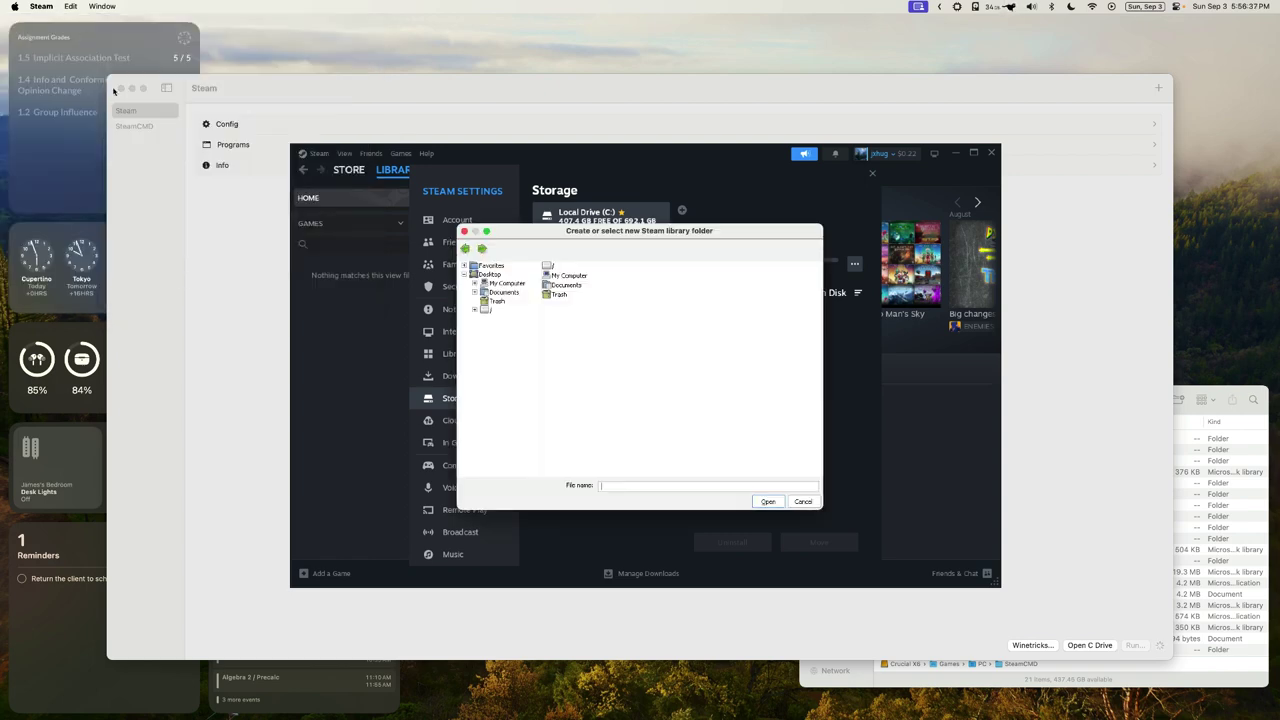
pyautogui.click(489, 309)
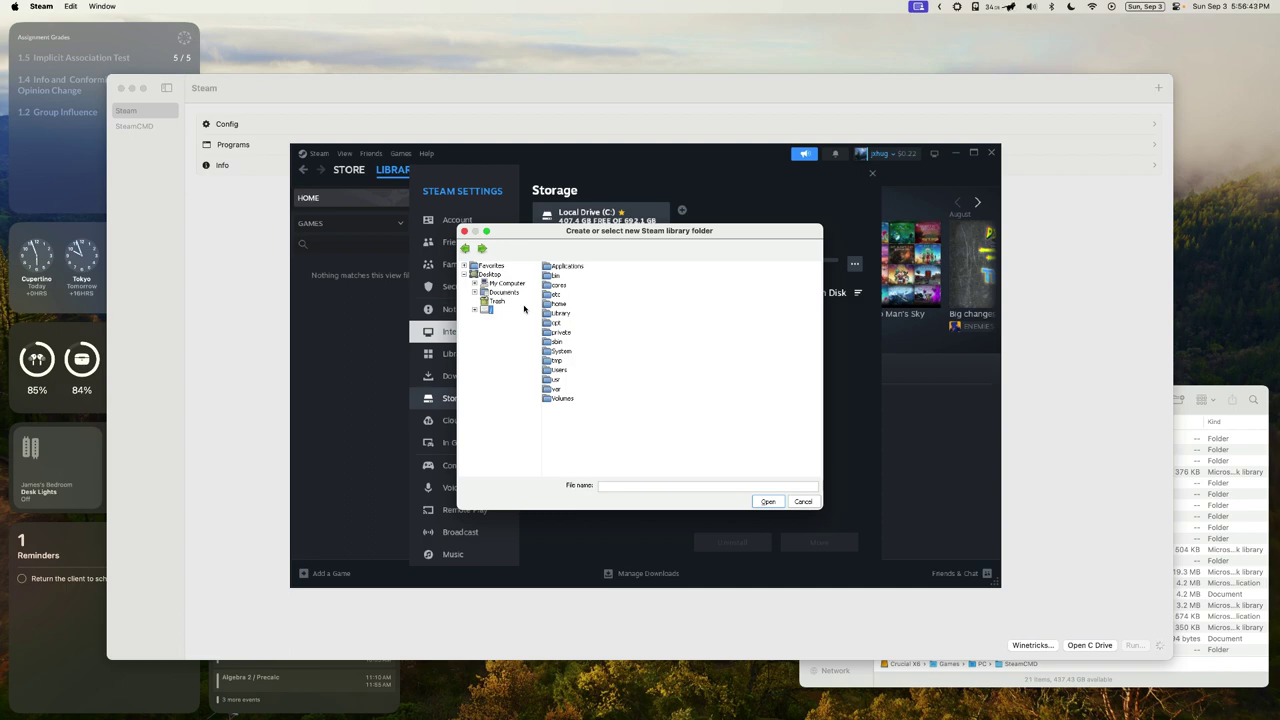
pyautogui.doubleClick(563, 398)
pyautogui.doubleClick(579, 266)
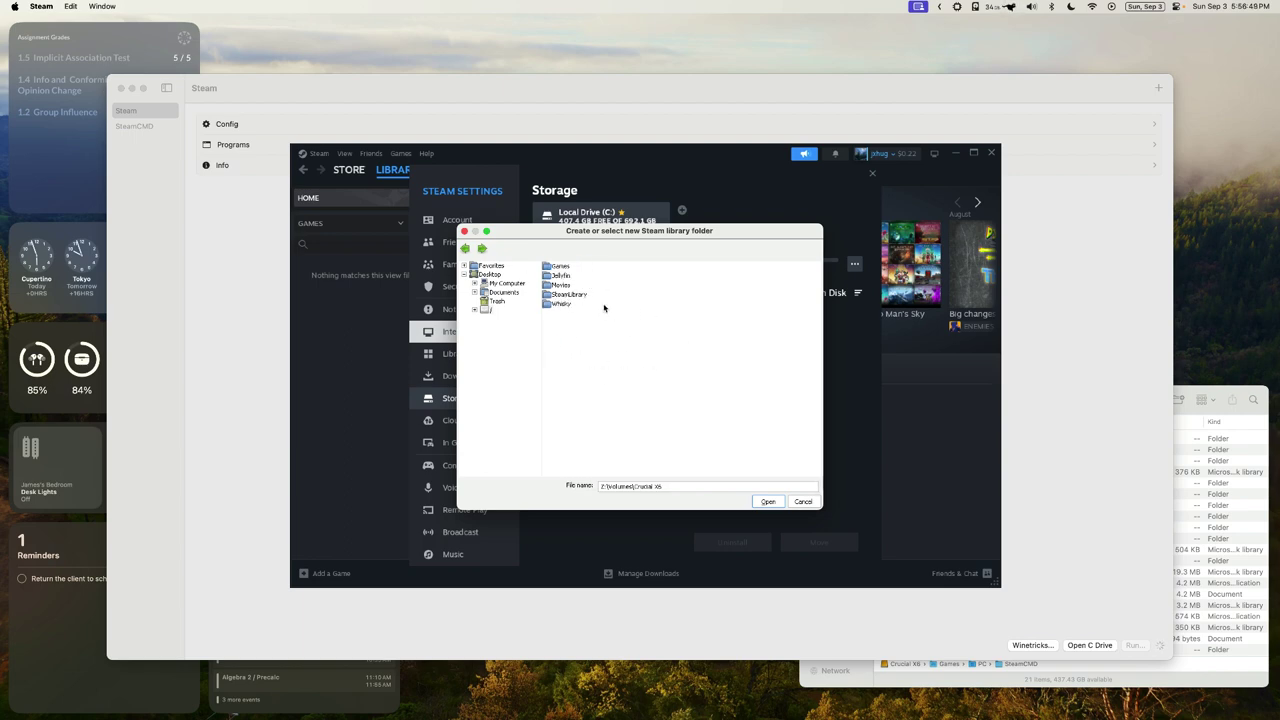
pyautogui.doubleClick(567, 268)
pyautogui.doubleClick(556, 276)
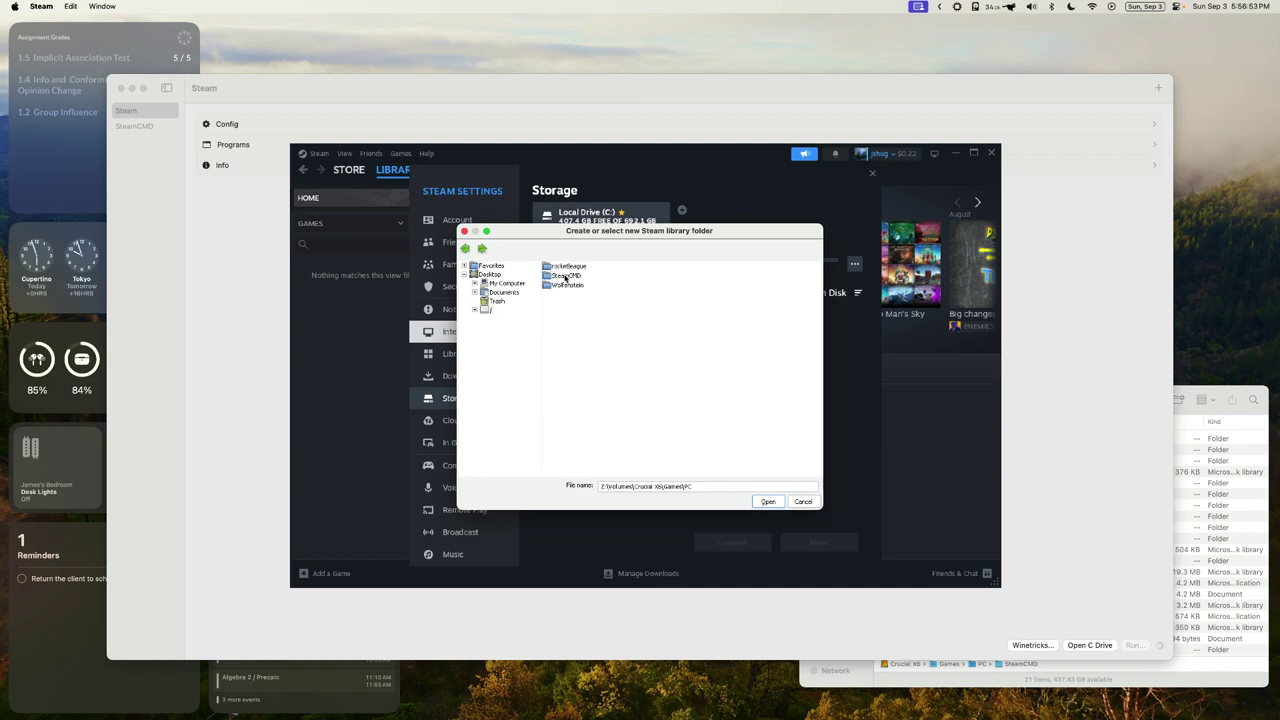
pyautogui.doubleClick(566, 276)
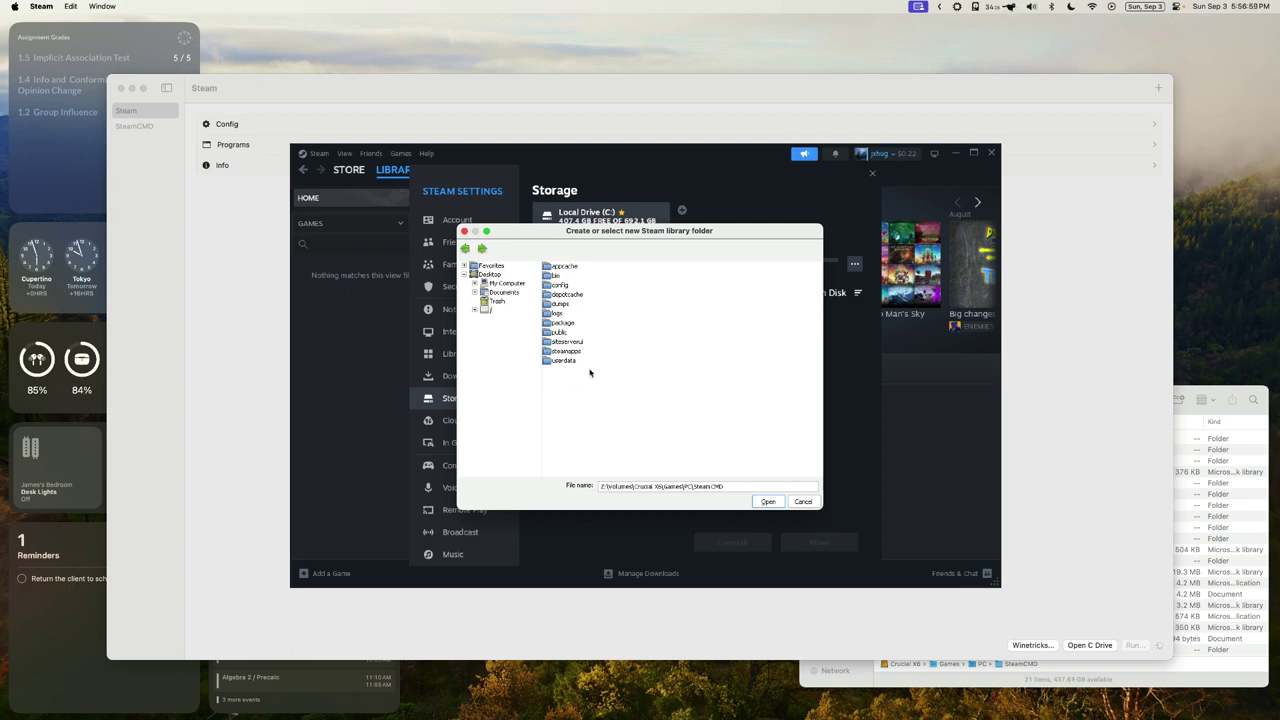
pyautogui.click(768, 502)
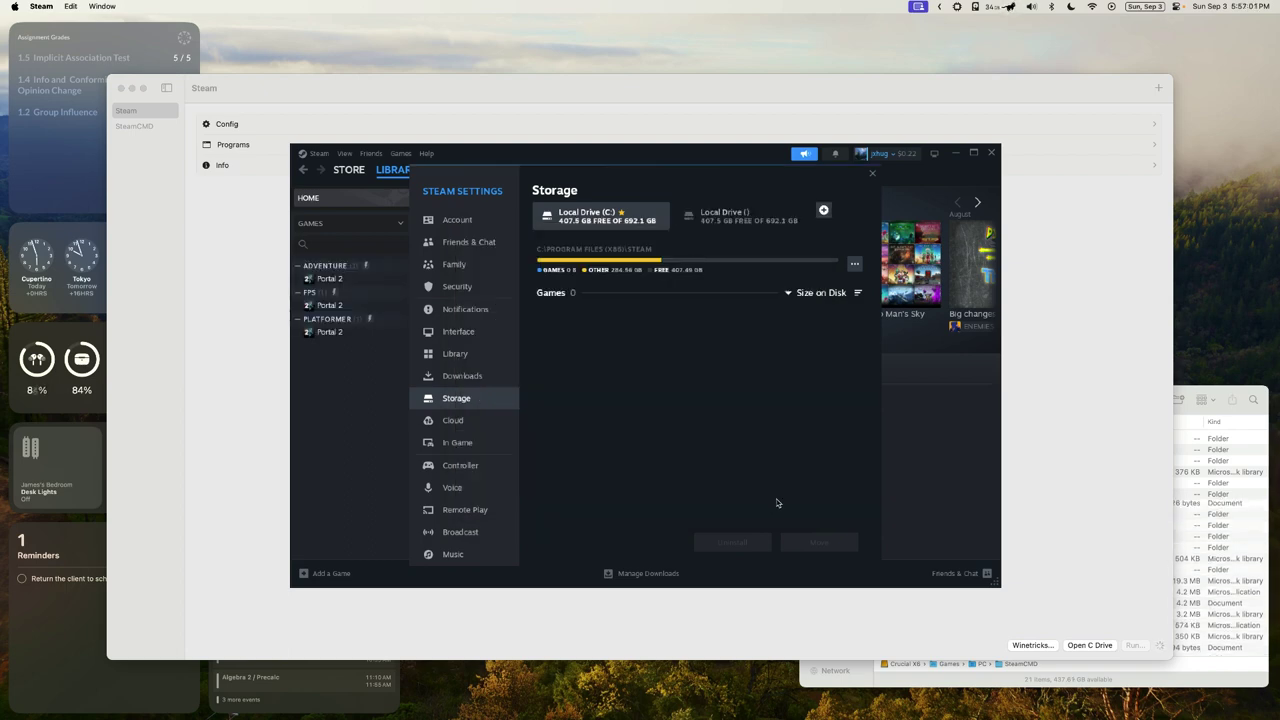
# - Close Settings, select Portal 2 in the FPS collection and press PLAY
pyautogui.click(872, 174)
pyautogui.click(364, 292)
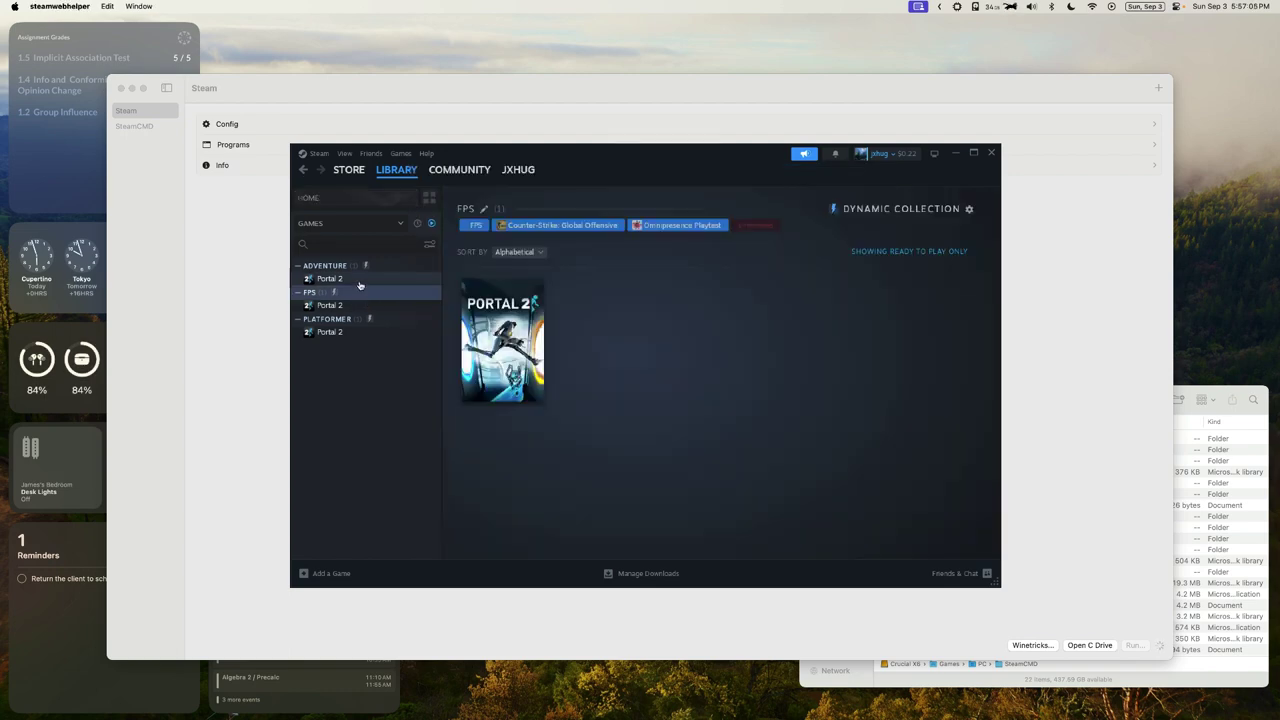
pyautogui.click(364, 303)
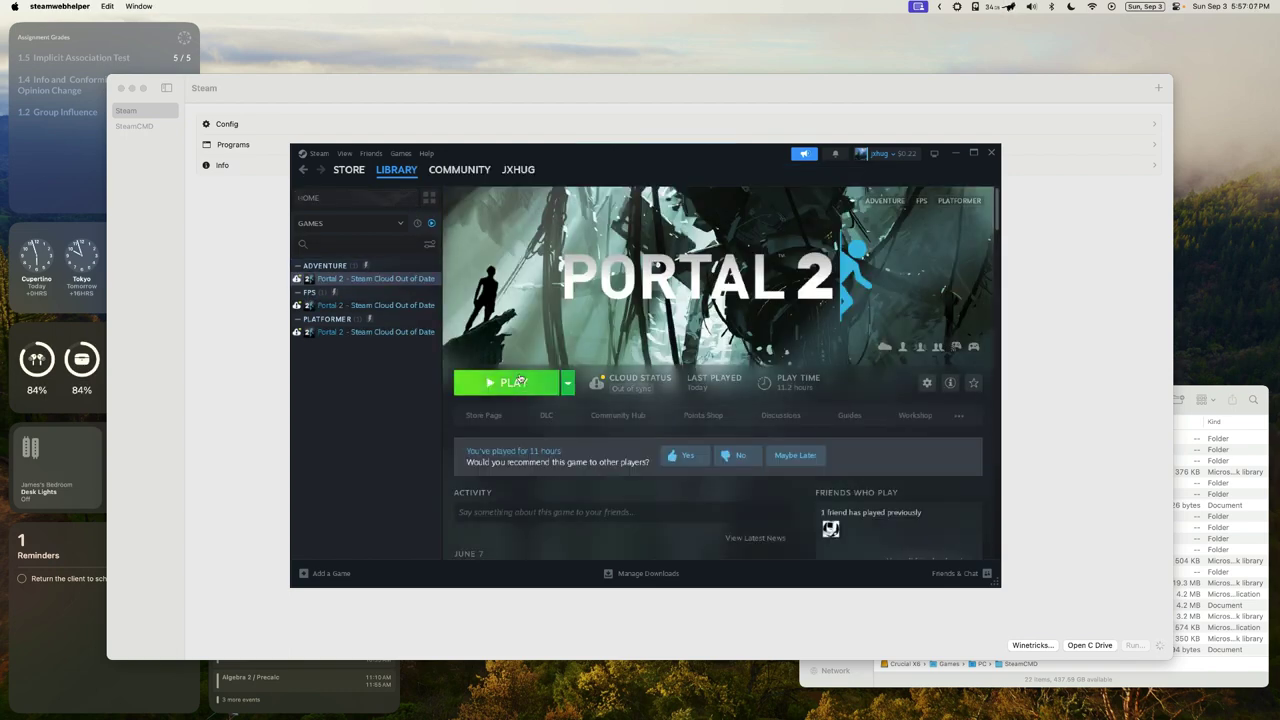
pyautogui.click(513, 382)
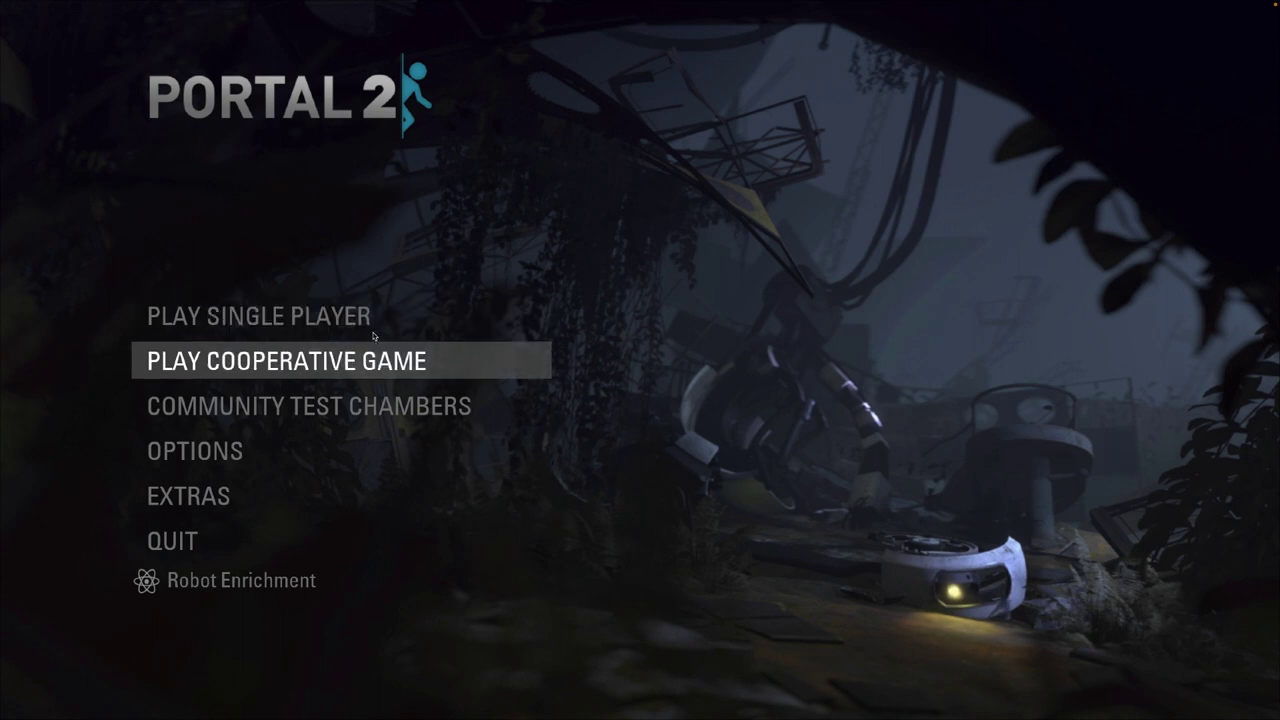
# - Continue the single-player game, then pause it and bring up the Steam overlay
pyautogui.click(371, 331)
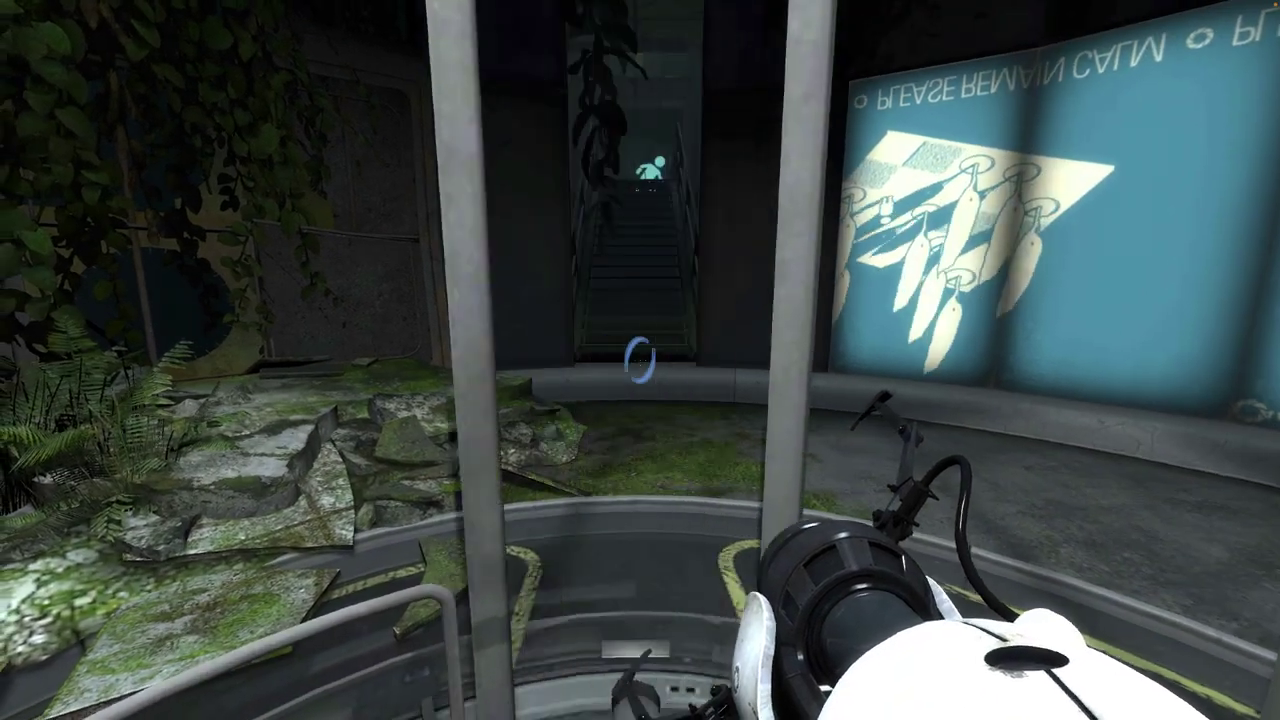
pyautogui.press('Escape')
pyautogui.hotkey('shift', 'Tab')
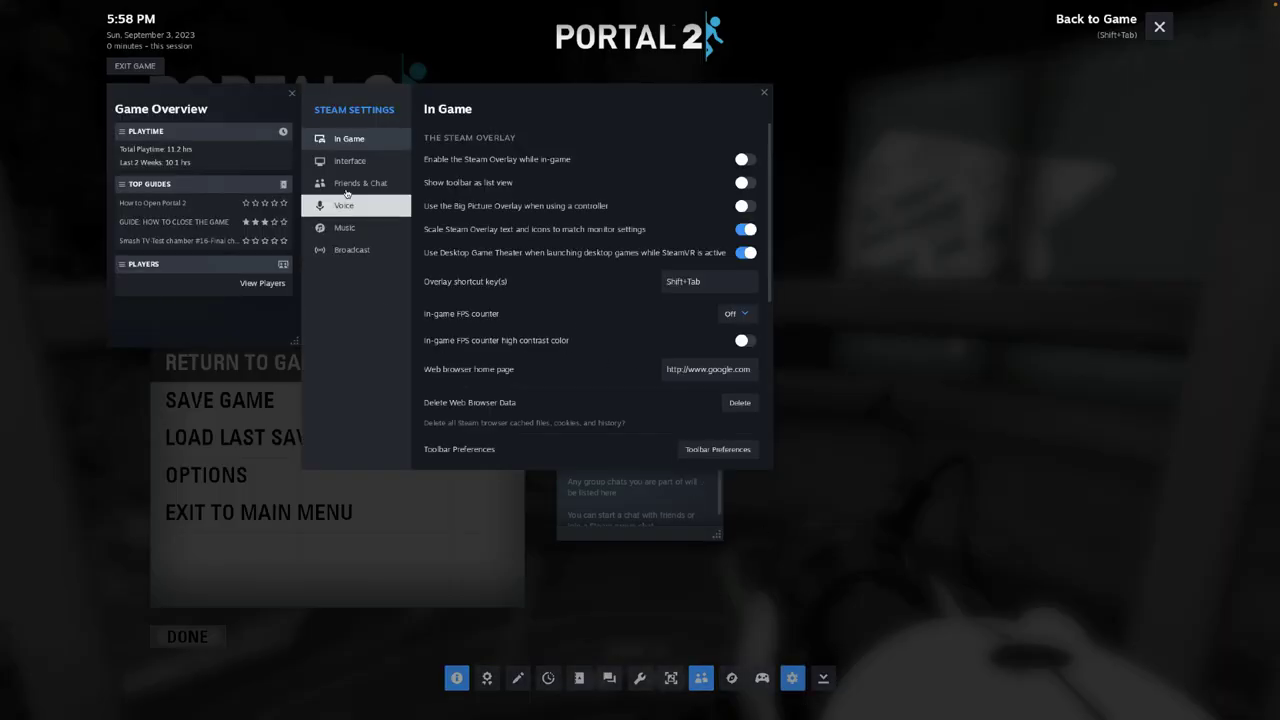
# - In Steam's In Game settings, set the in-game FPS counter to Top-left
pyautogui.click(348, 164)
pyautogui.click(354, 143)
pyautogui.click(362, 161)
pyautogui.scroll(-1, 590, 370)
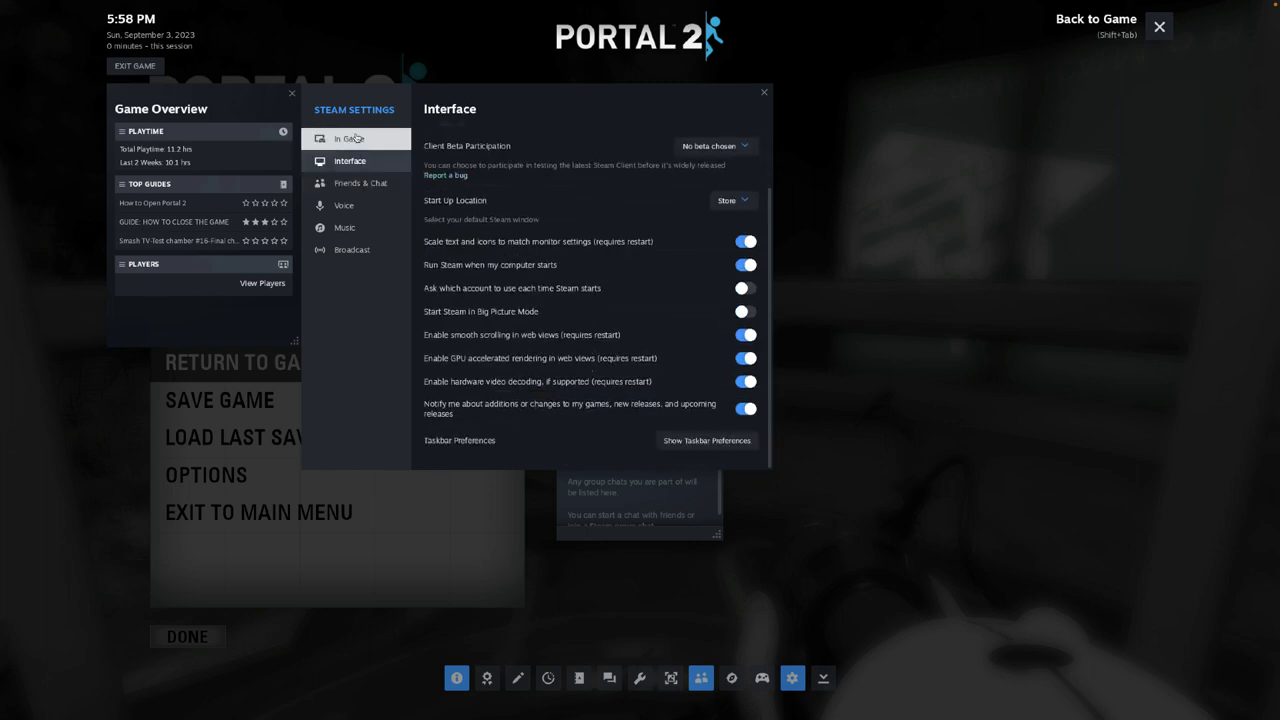
pyautogui.click(356, 139)
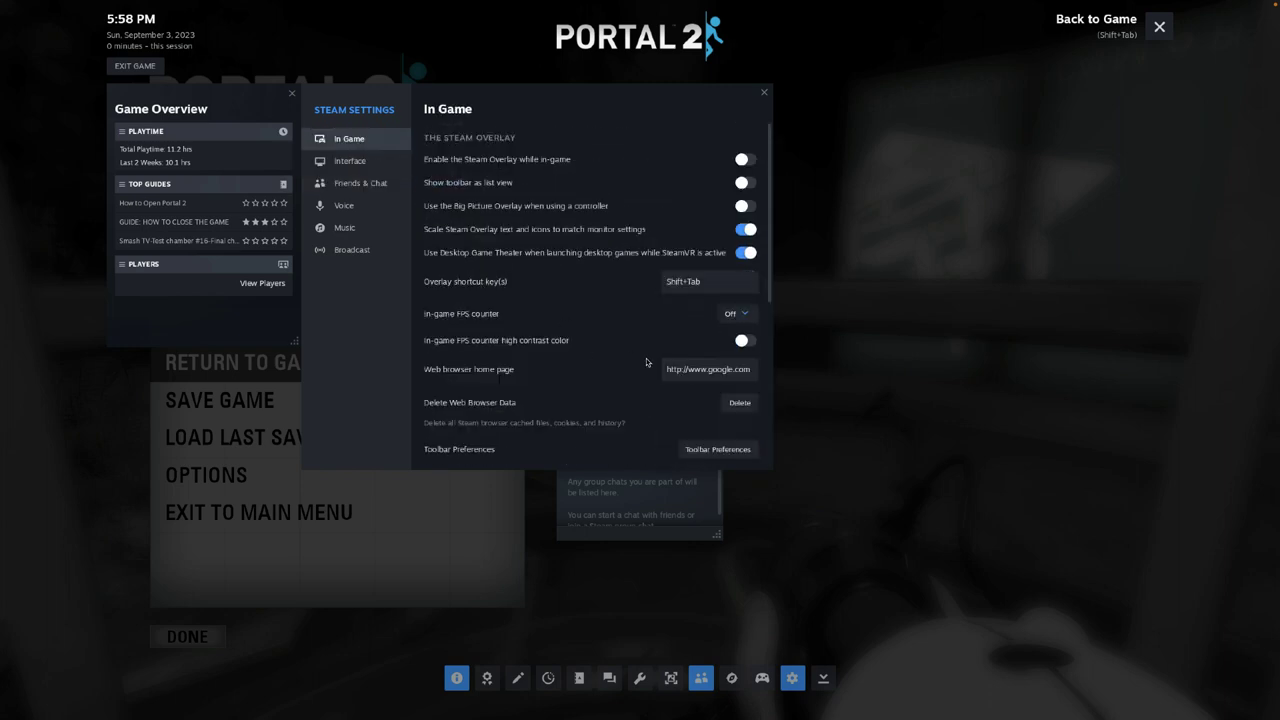
pyautogui.click(738, 314)
pyautogui.click(723, 358)
# - Close Steam settings, the friends panel and the overlay, then resume Portal 2
pyautogui.click(764, 92)
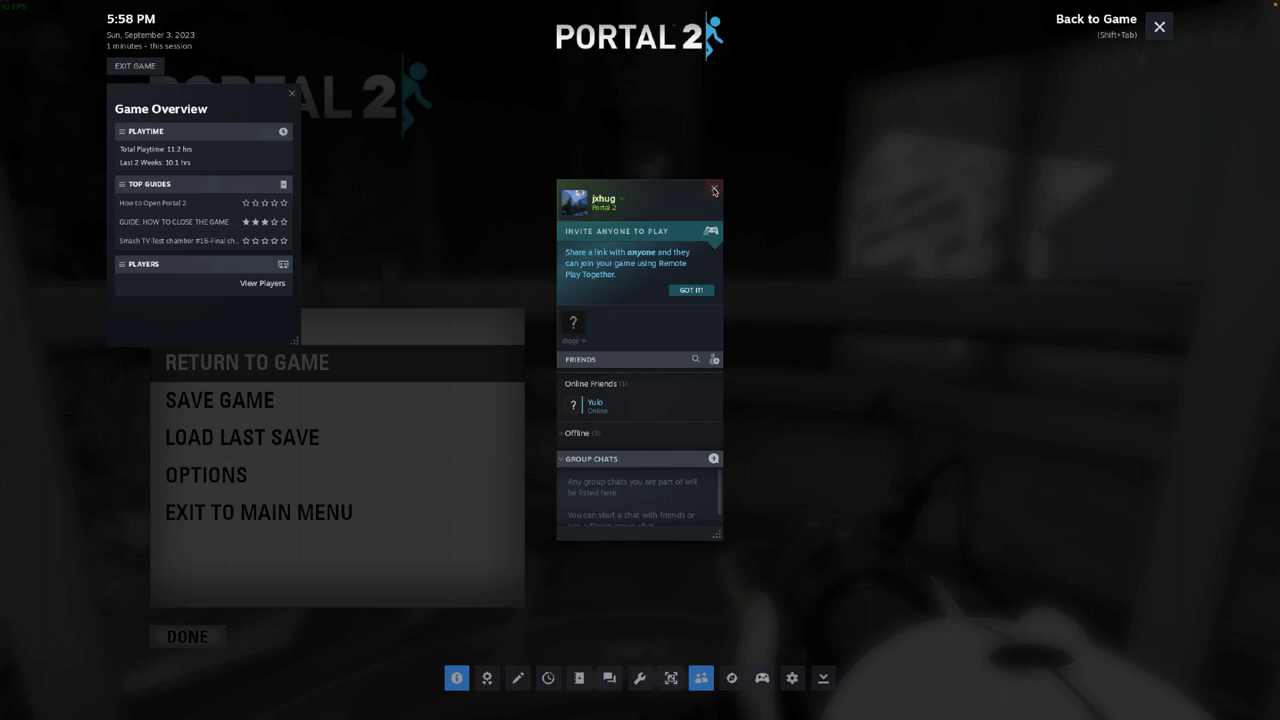
pyautogui.click(713, 189)
pyautogui.hotkey('shift', 'Tab')
pyautogui.press('Escape')
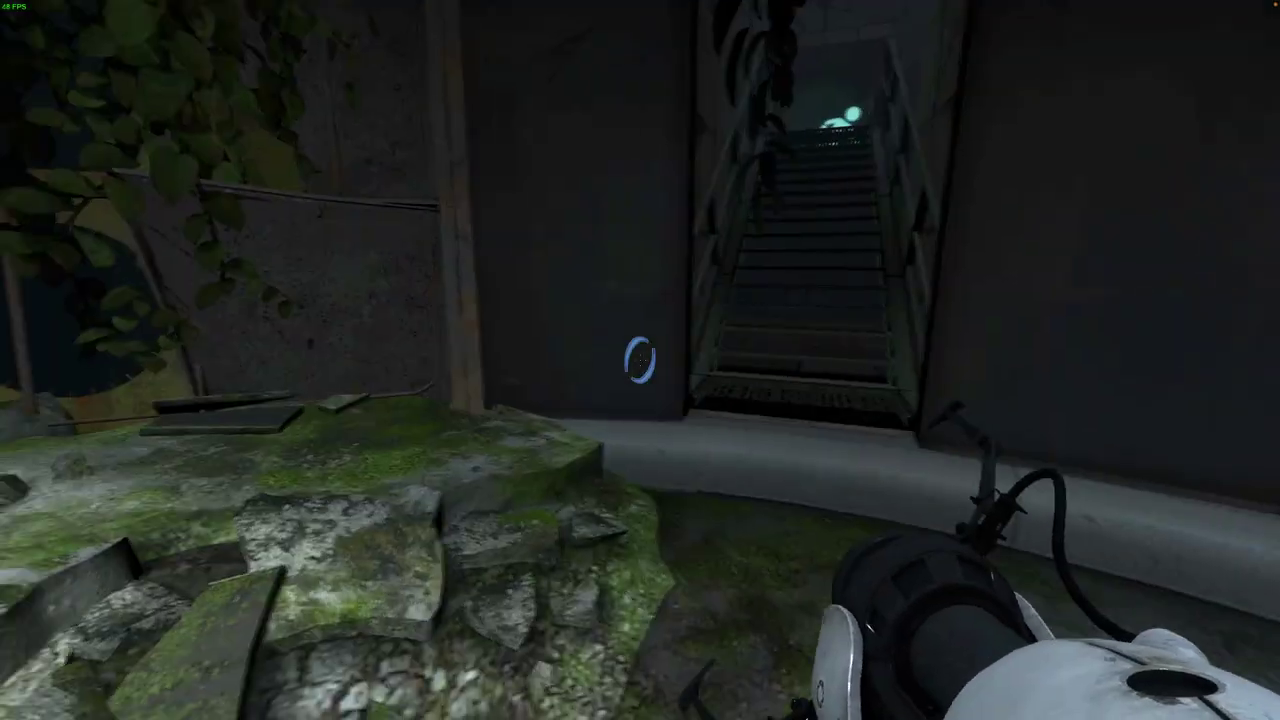
# - Lower Portal 2's video resolution to 1920 x 1080
pyautogui.press('Escape')
pyautogui.click(220, 474)
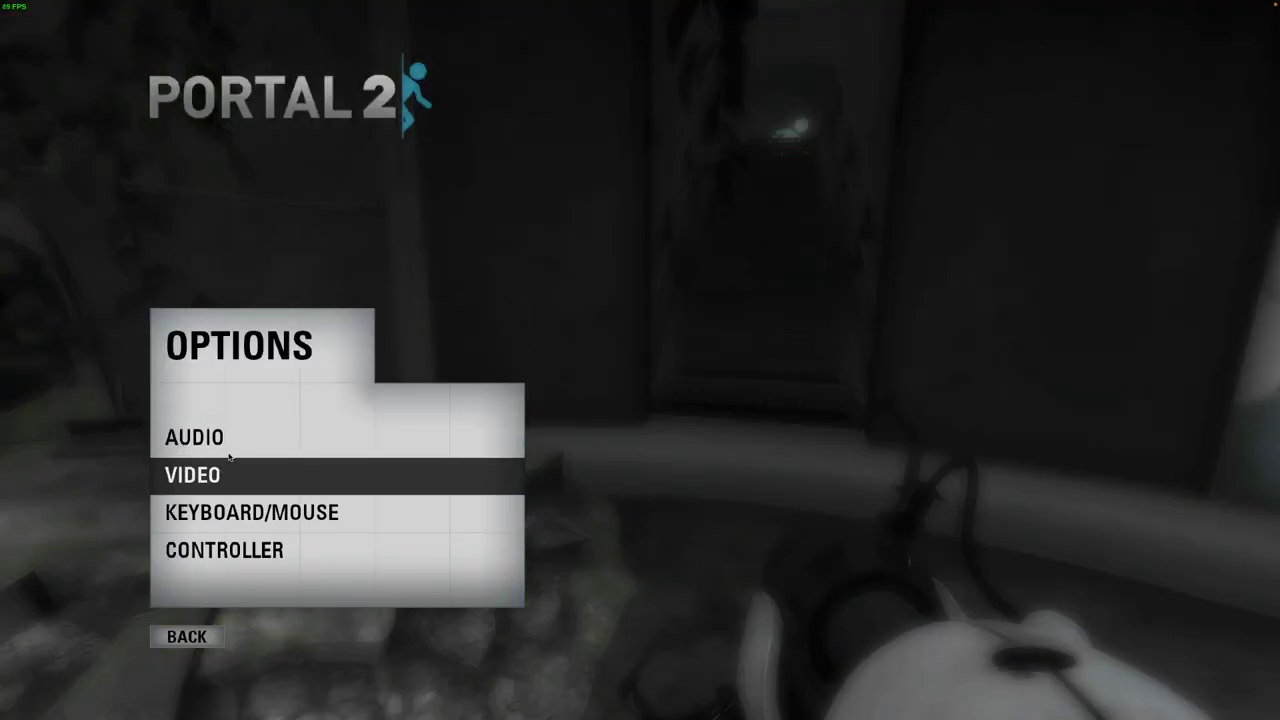
pyautogui.click(271, 469)
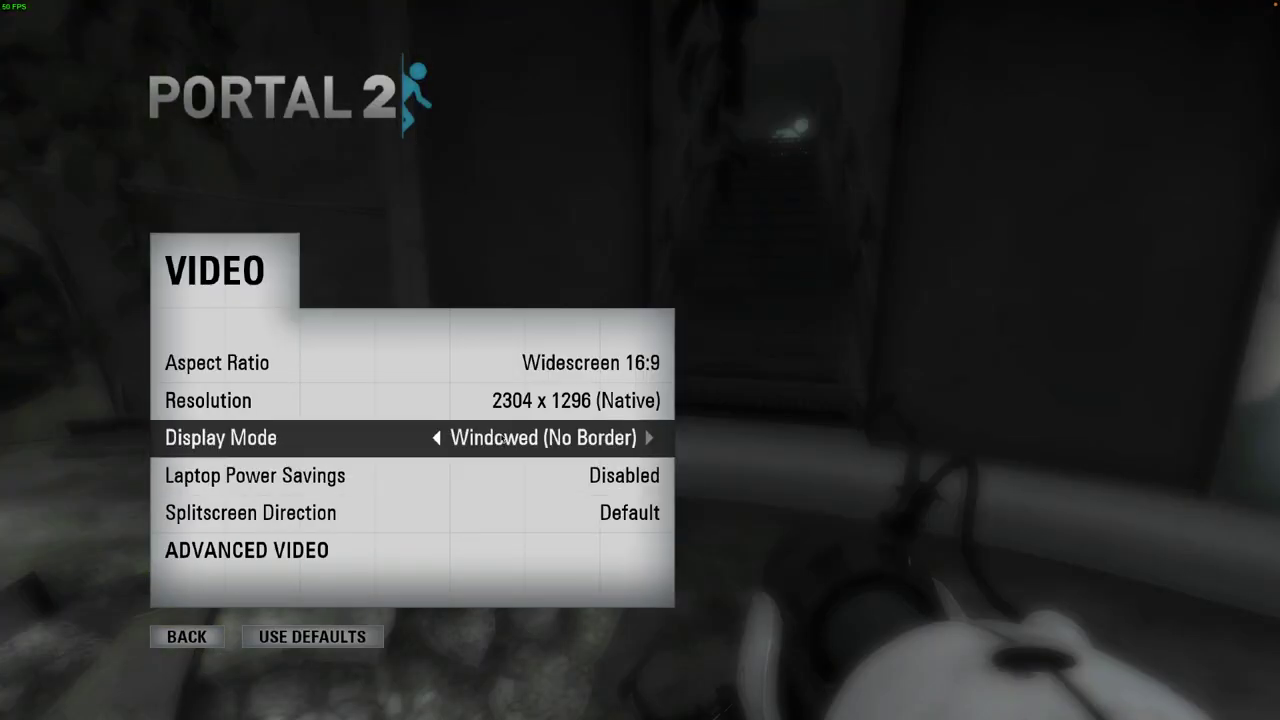
pyautogui.click(454, 400)
pyautogui.click(454, 400)
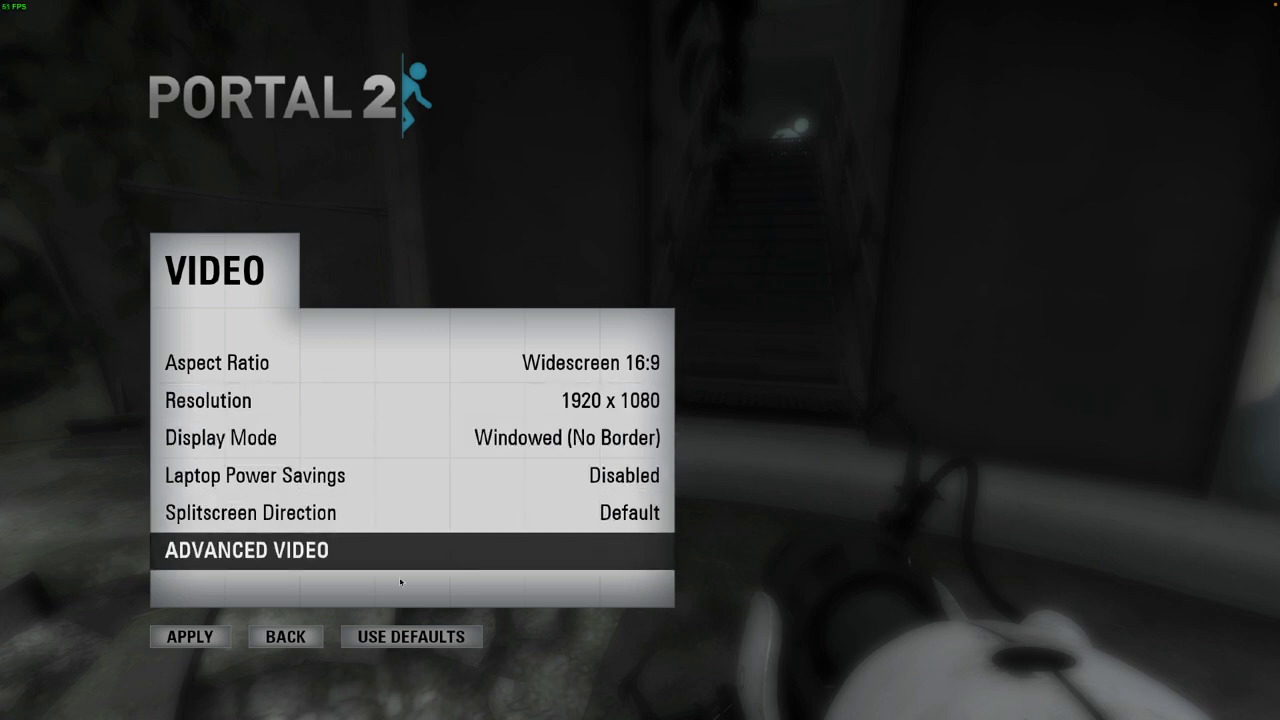
# - Set Effect and Shader Detail to Medium and Filtering Mode to Trilinear, then apply
pyautogui.click(460, 550)
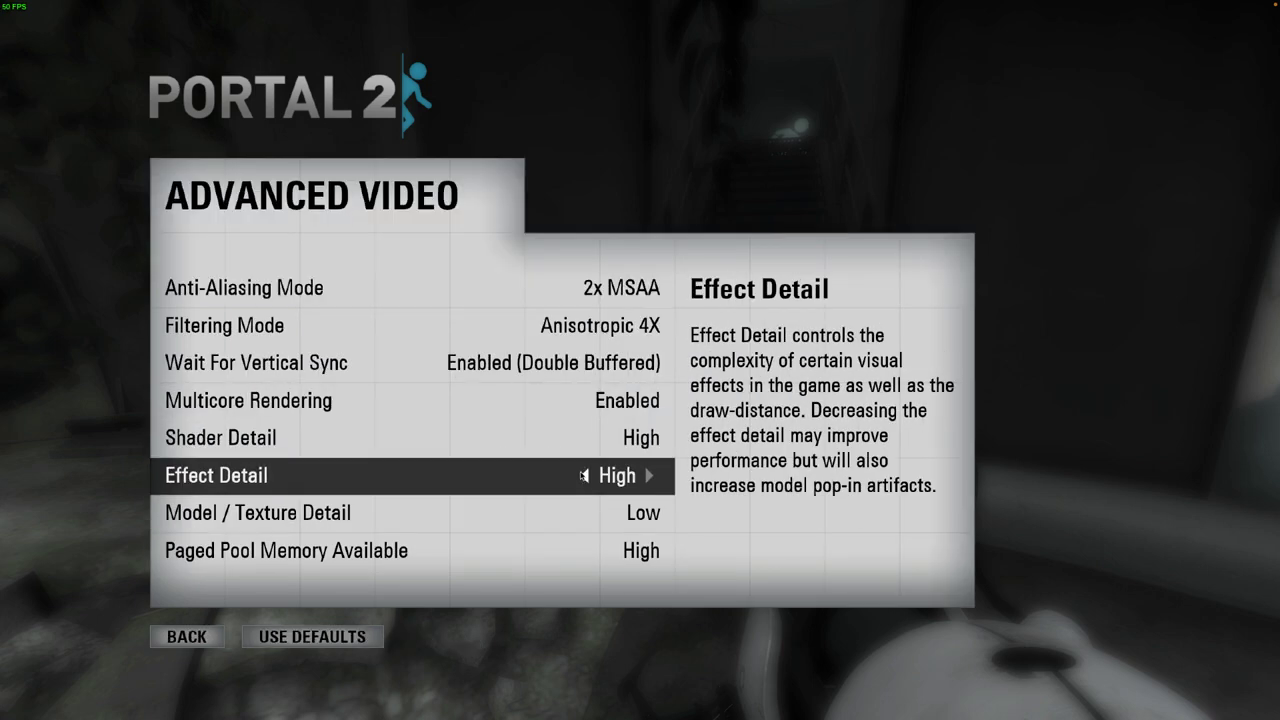
pyautogui.click(590, 473)
pyautogui.click(592, 436)
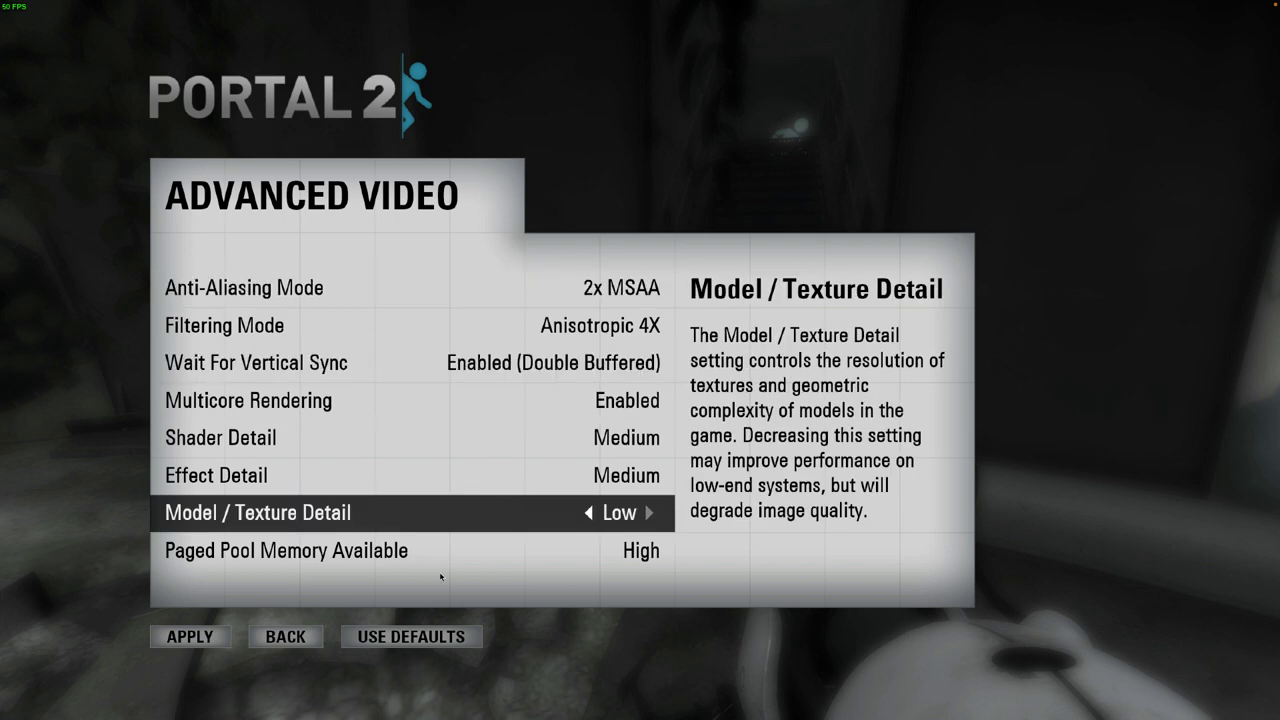
pyautogui.click(513, 329)
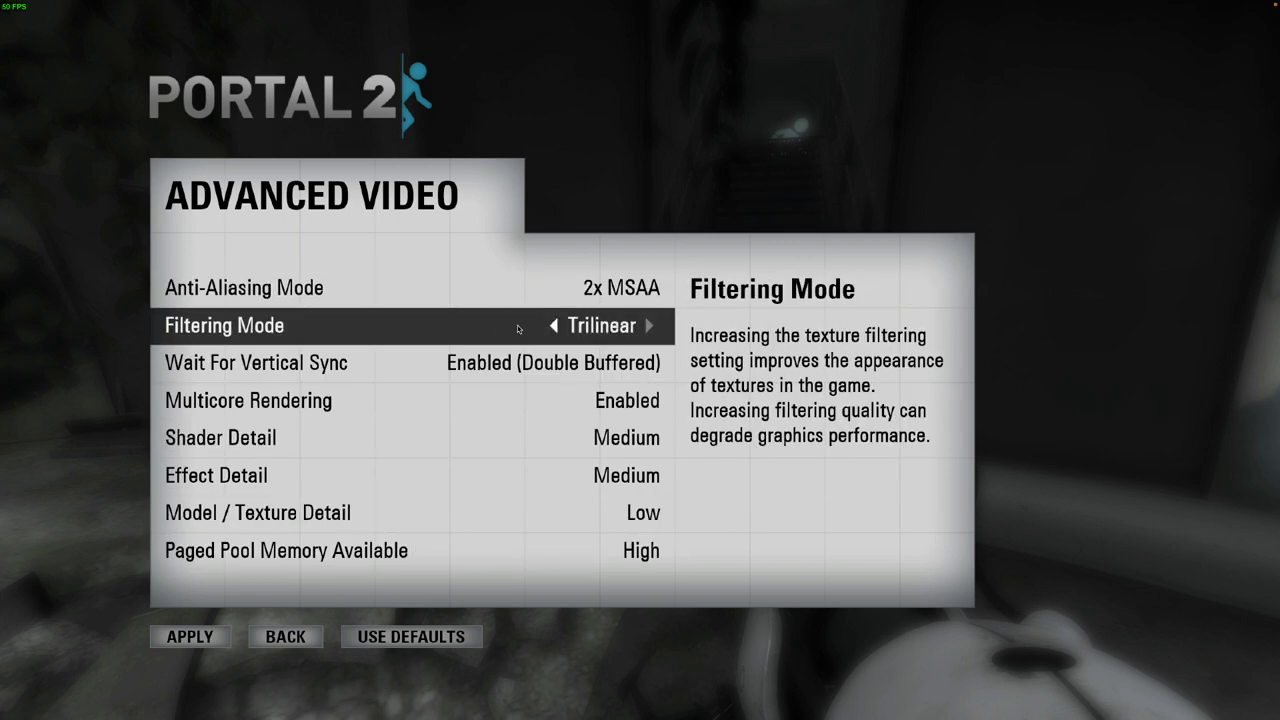
pyautogui.click(553, 326)
pyautogui.click(649, 326)
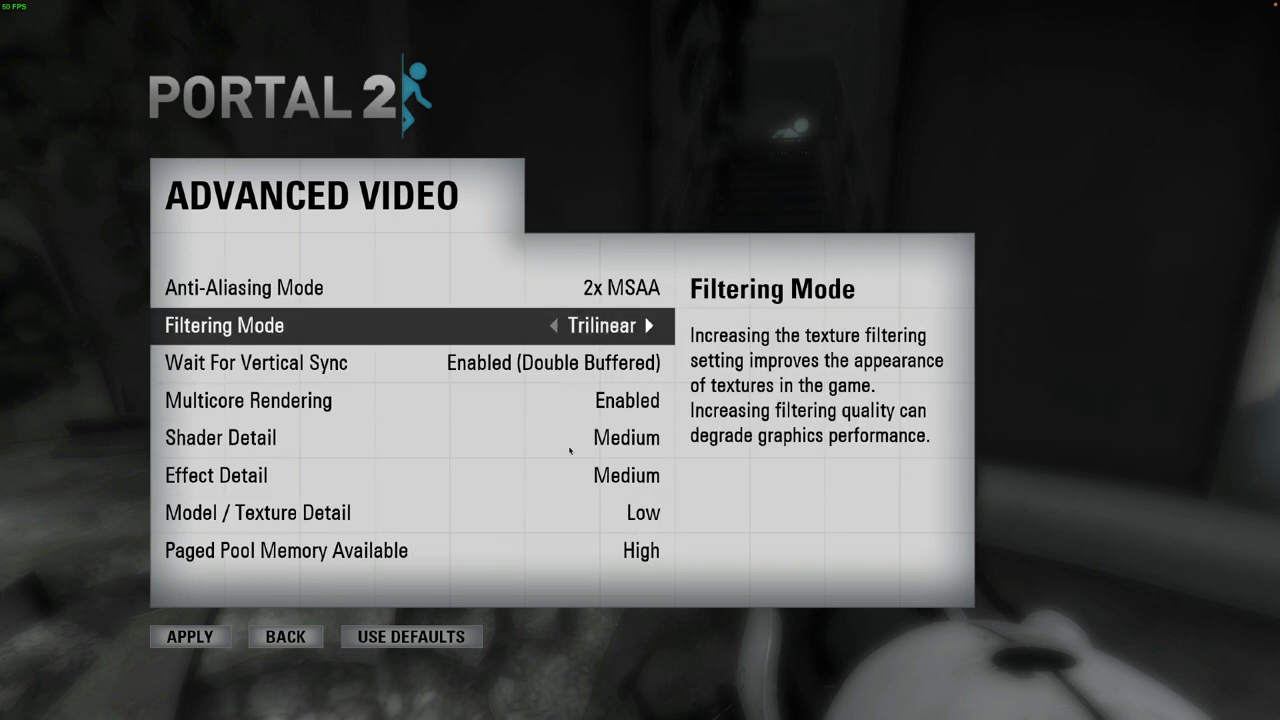
pyautogui.click(211, 636)
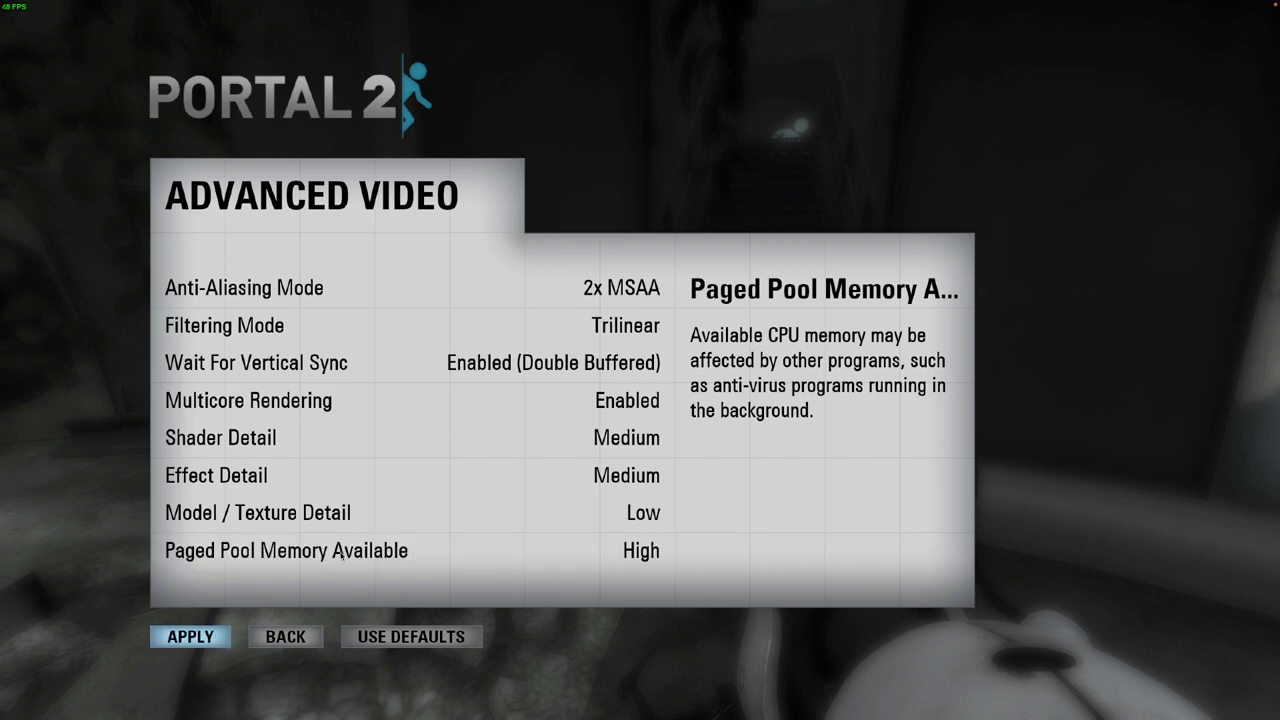
# - Back out of the video settings, keeping the changes, to the options list
pyautogui.press('Escape')
pyautogui.press('Escape')
pyautogui.press('Escape')
pyautogui.press('Escape')
pyautogui.press('Escape')
pyautogui.press('Escape')
pyautogui.press('Escape')
pyautogui.press('Escape')
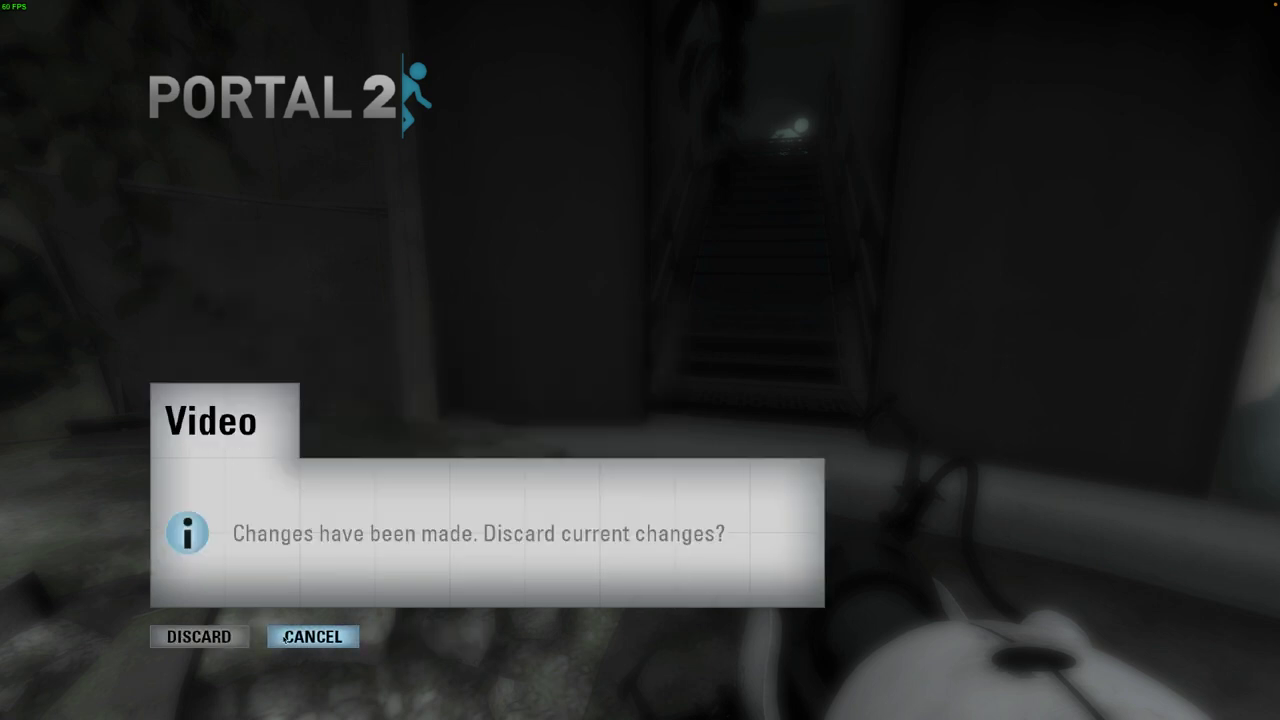
pyautogui.click(285, 638)
pyautogui.click(285, 637)
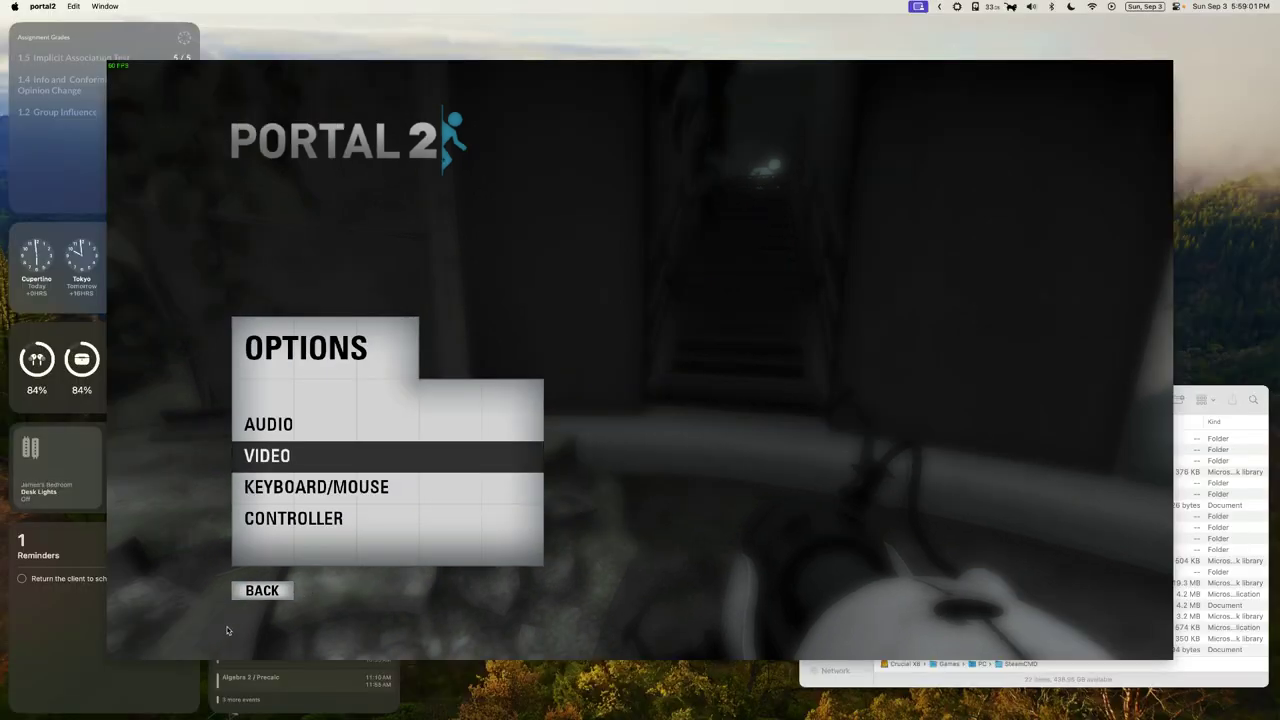
# - Resume the game and walk up the stairs, through the round door into the ruined chamber
pyautogui.click(279, 591)
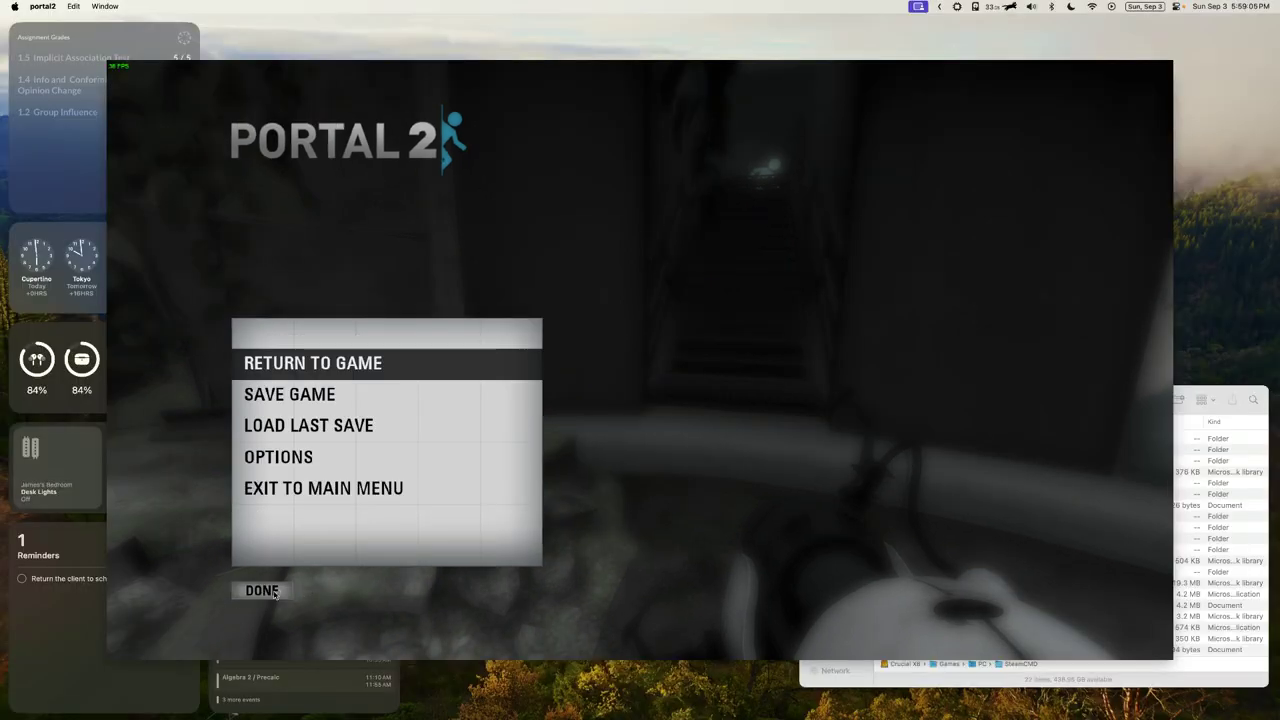
pyautogui.click(262, 591)
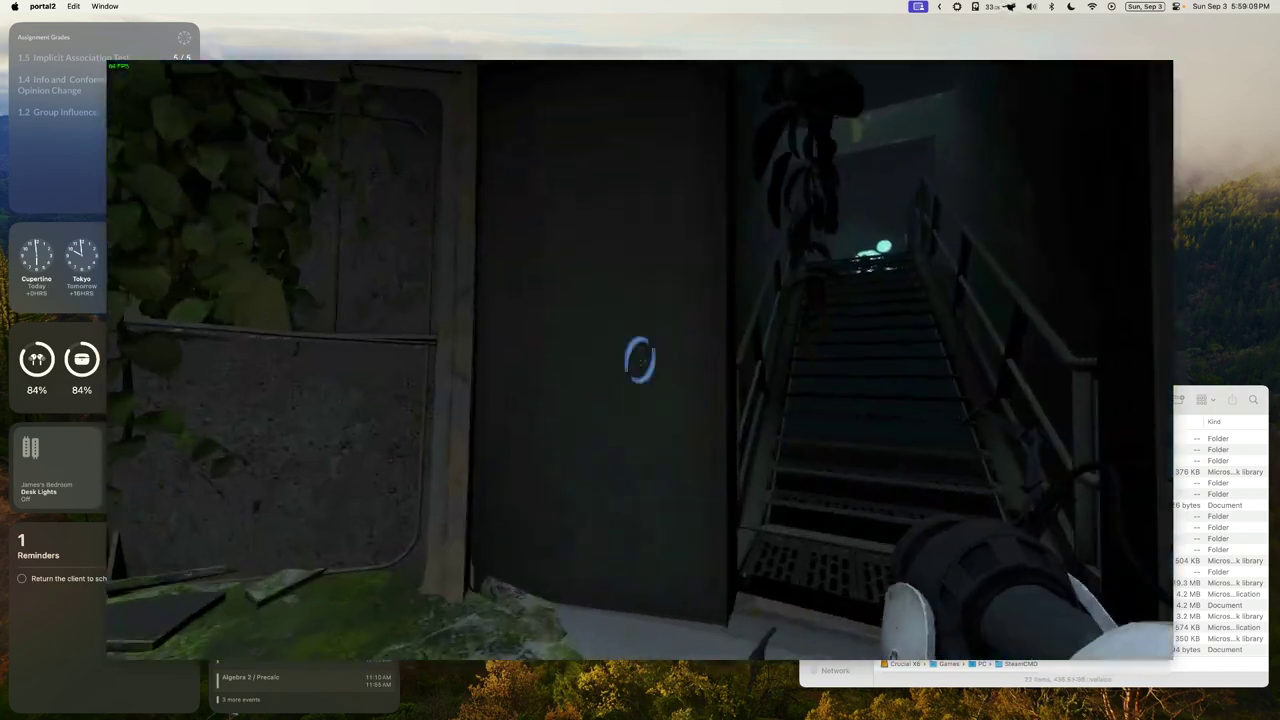
pyautogui.press('w')
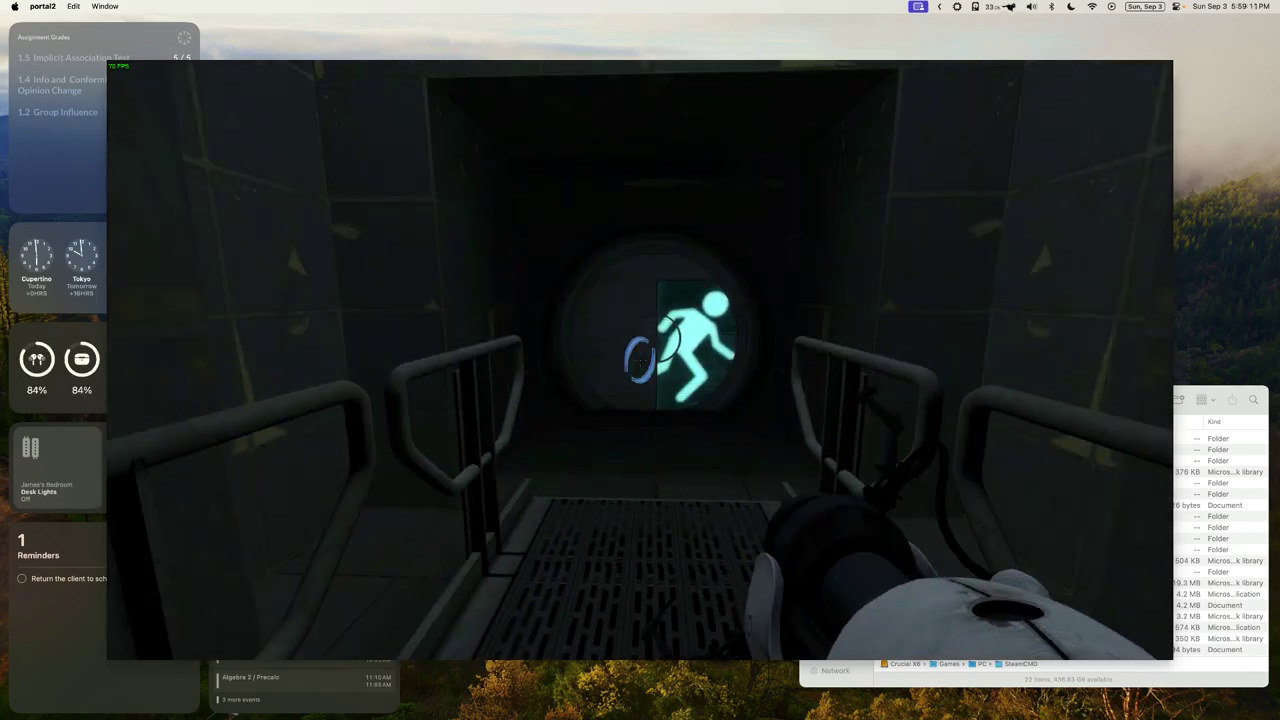
pyautogui.press('w')
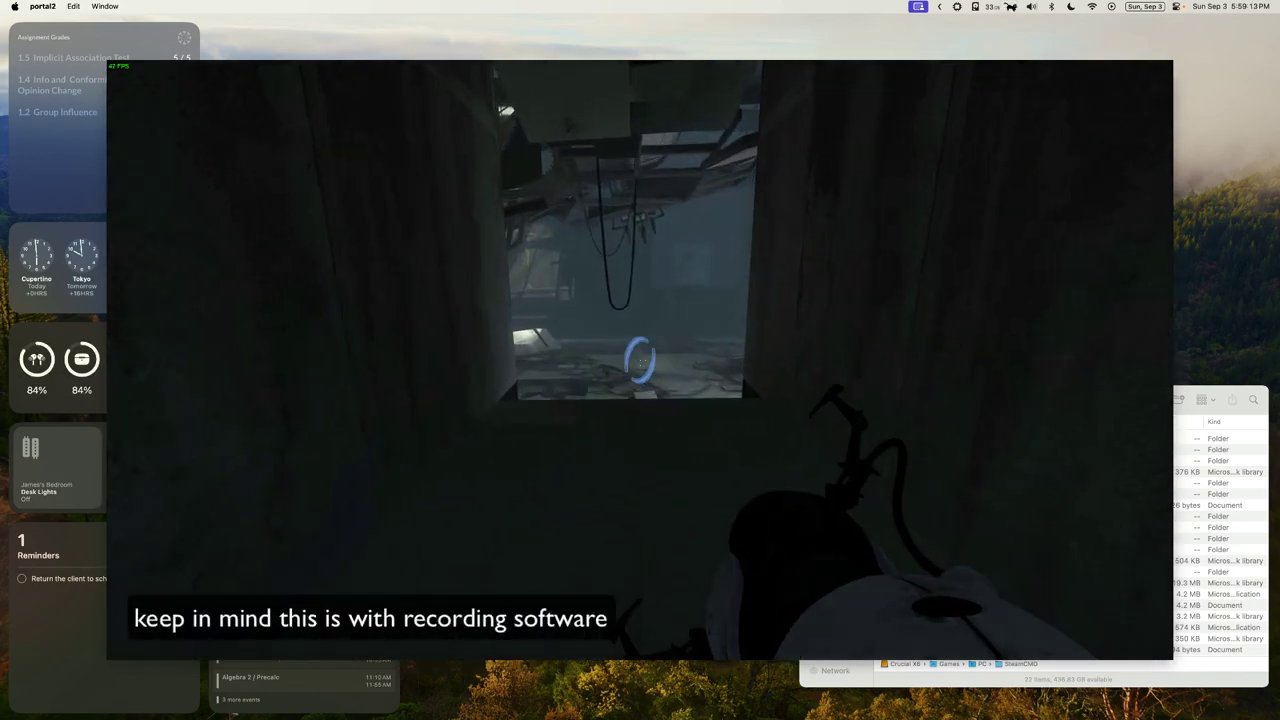
pyautogui.press('w')
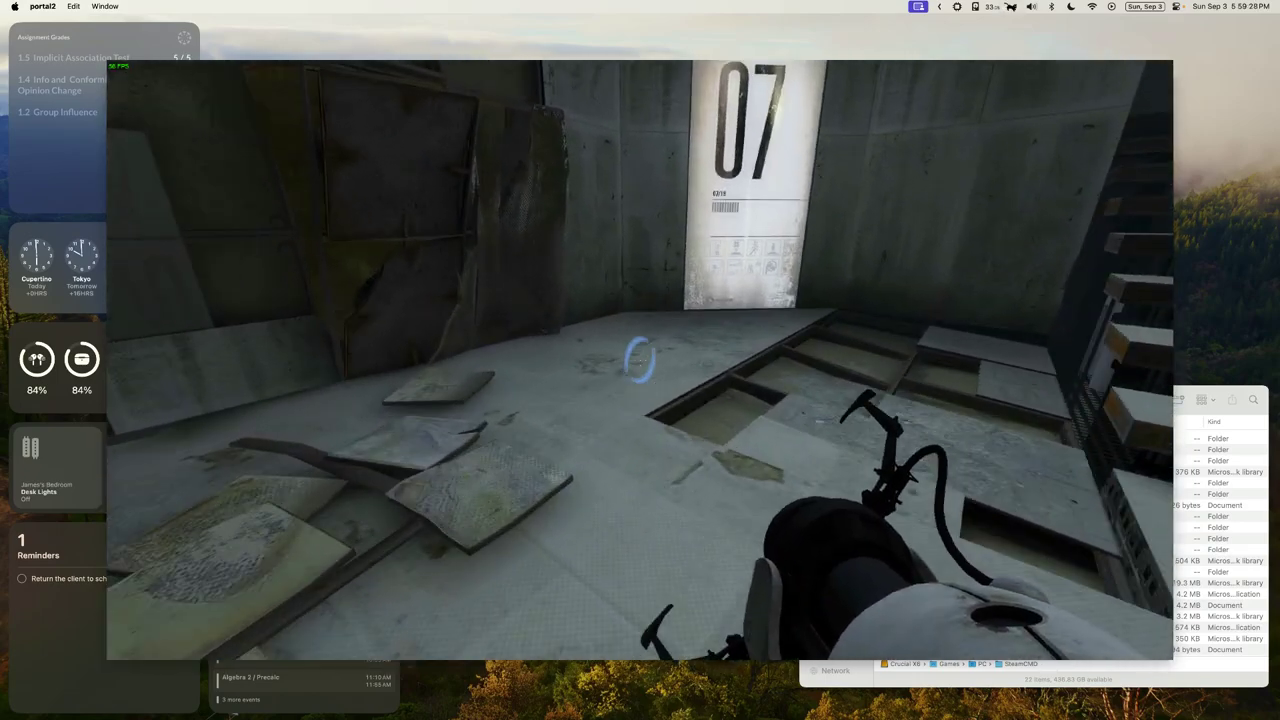
# - Place two blue portals on the floor ahead, pause, and switch back to Whisky
pyautogui.click(640, 360)
pyautogui.press('w')
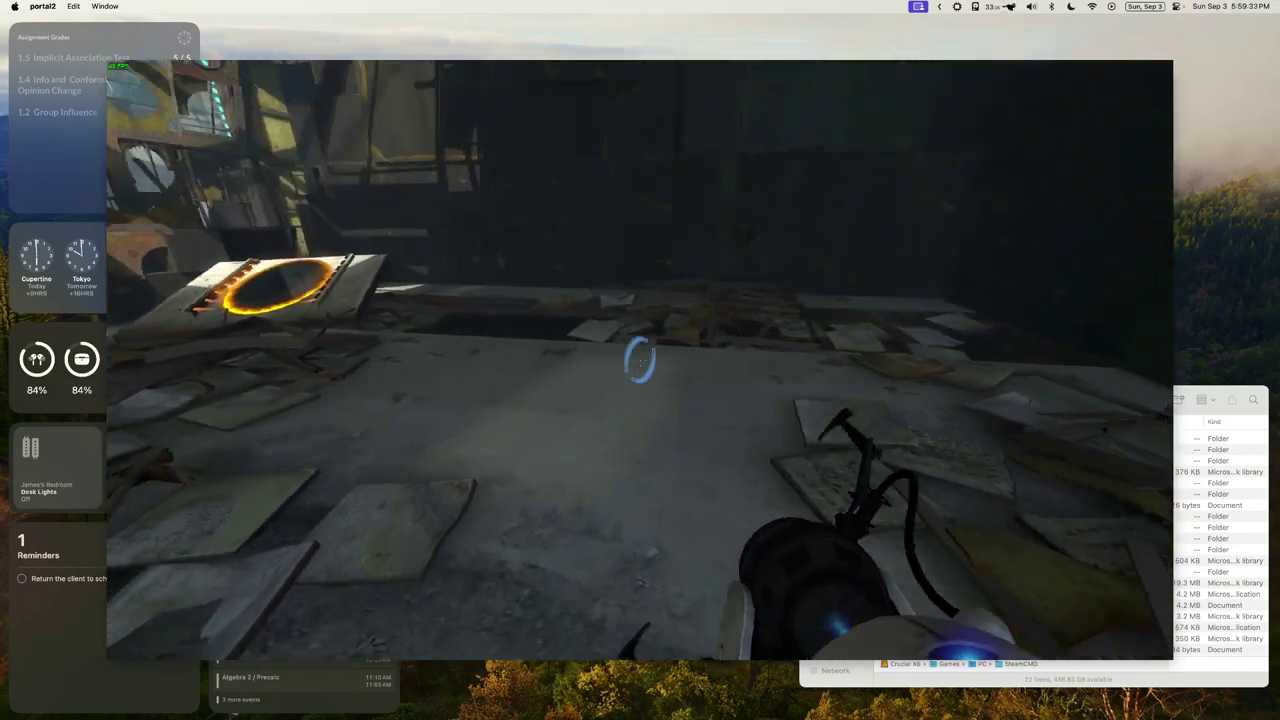
pyautogui.click(640, 360)
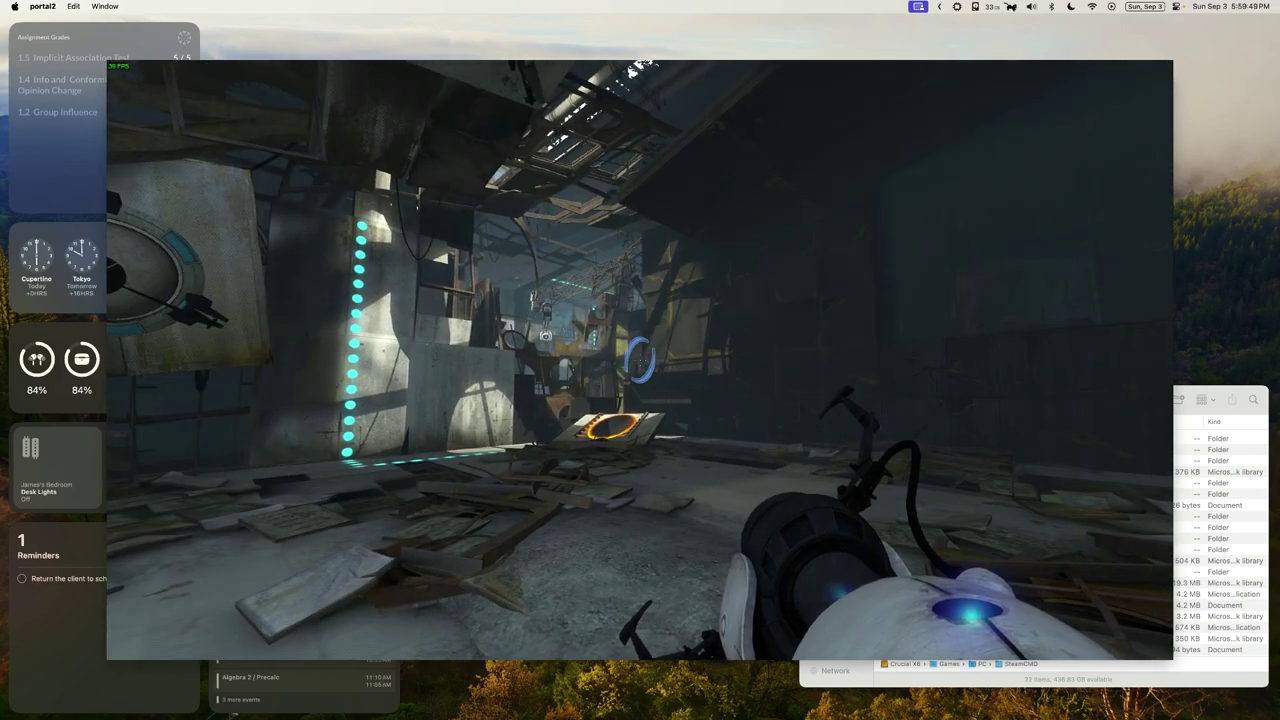
pyautogui.press('Escape')
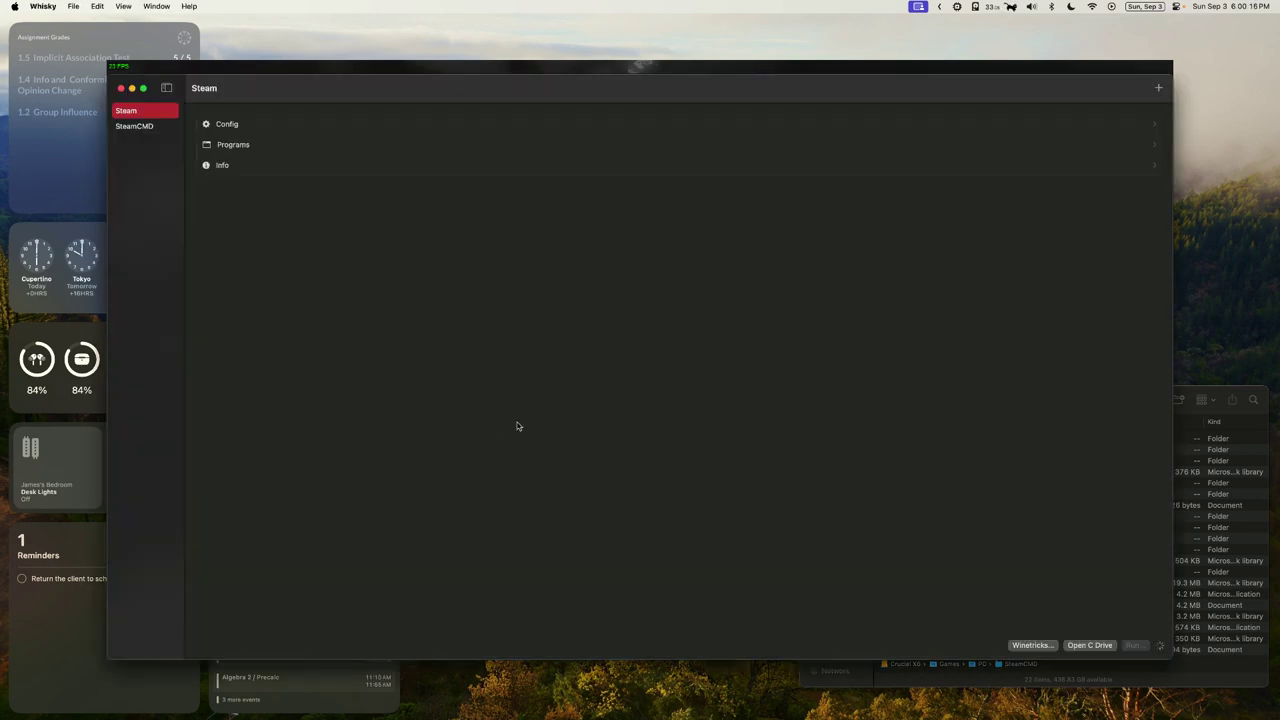
pyautogui.click(939, 7)
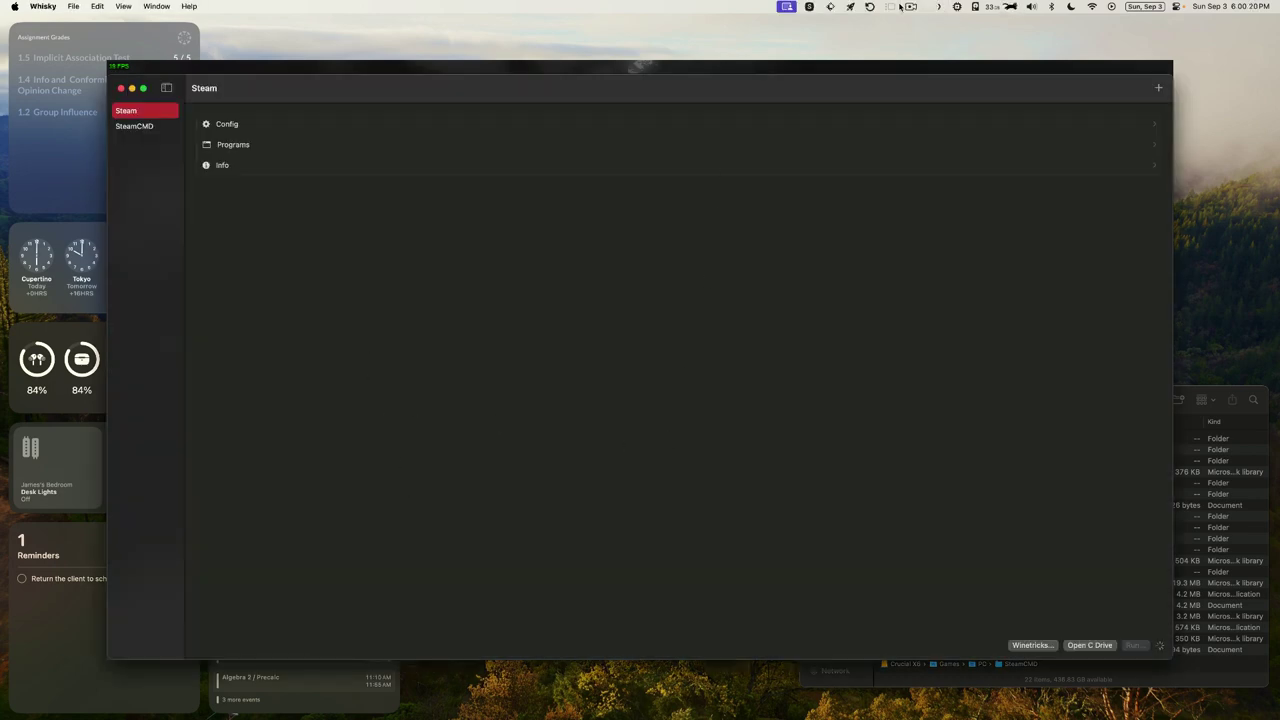